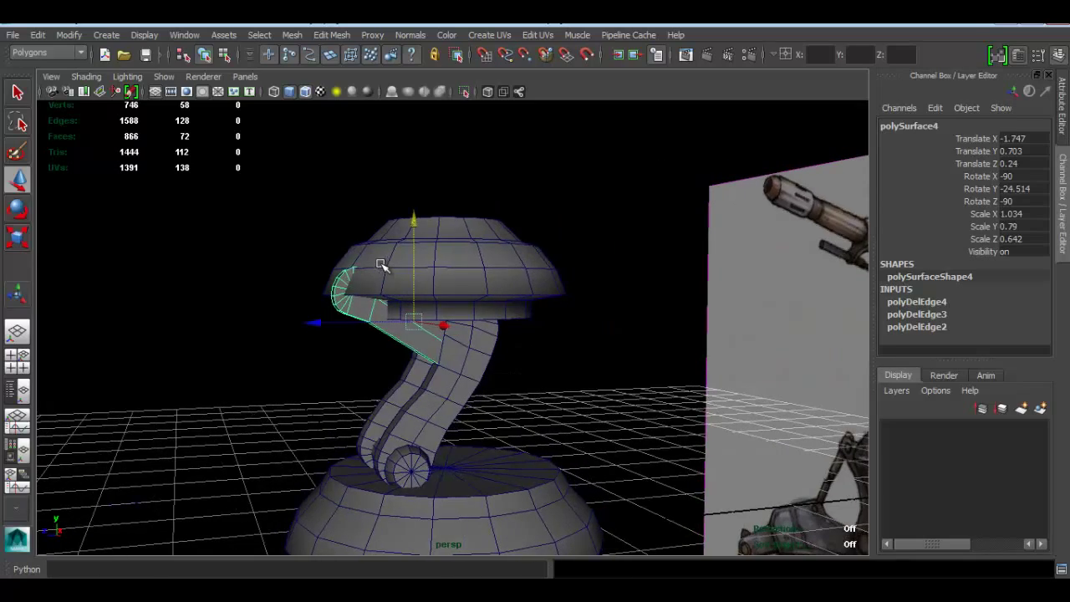
- Rotate the side arm under the turret head to Rotate Y about -13.6 and shift it to Translate Z about 0.291
{"action": "key", "text": "e"}
{"action": "left_click_drag", "start_coordinate": [375, 179], "coordinate": [346, 186]}
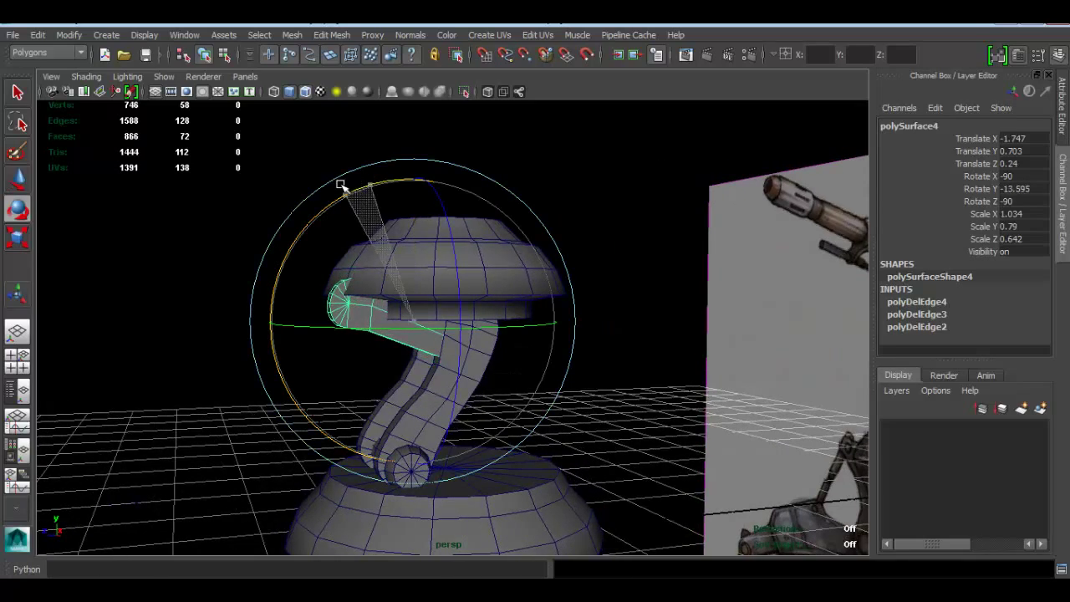
{"action": "key", "text": "w"}
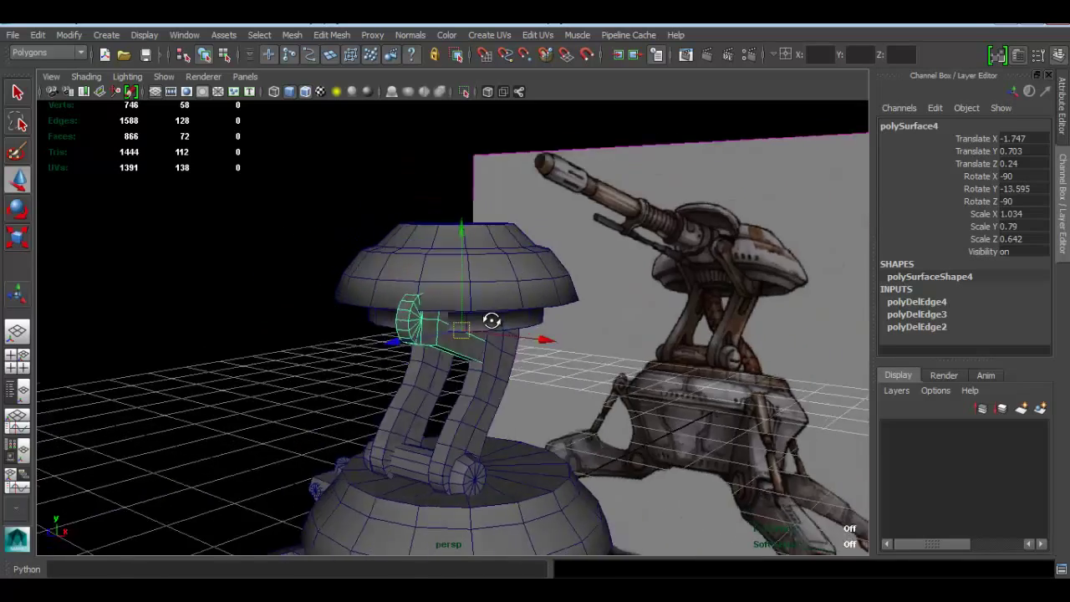
{"action": "left_click_drag", "start_coordinate": [489, 316], "coordinate": [554, 354], "text": "alt"}
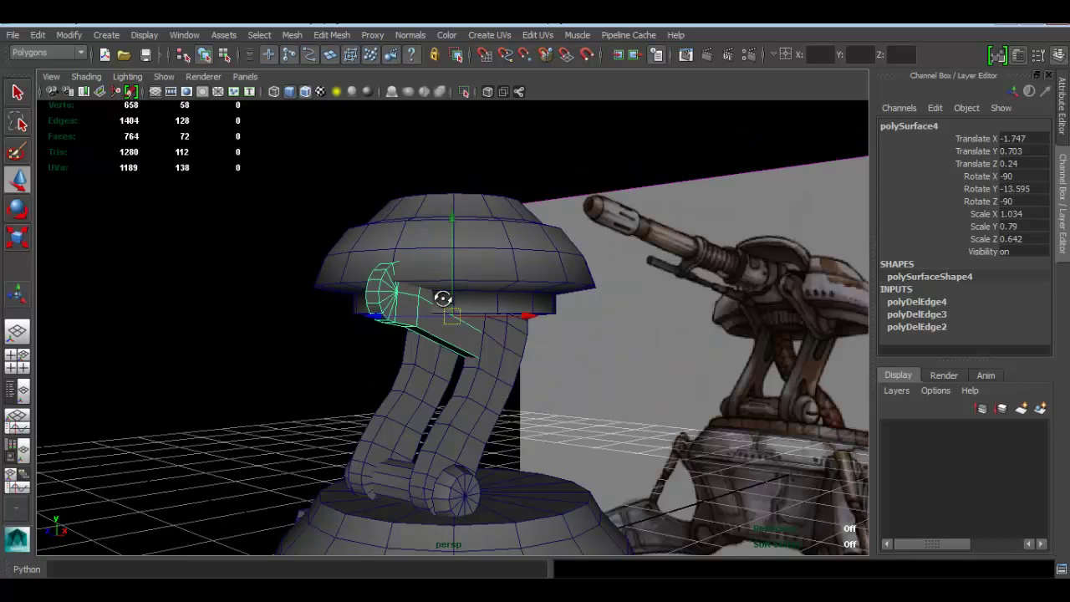
{"action": "left_click_drag", "start_coordinate": [442, 298], "coordinate": [376, 322], "text": "alt"}
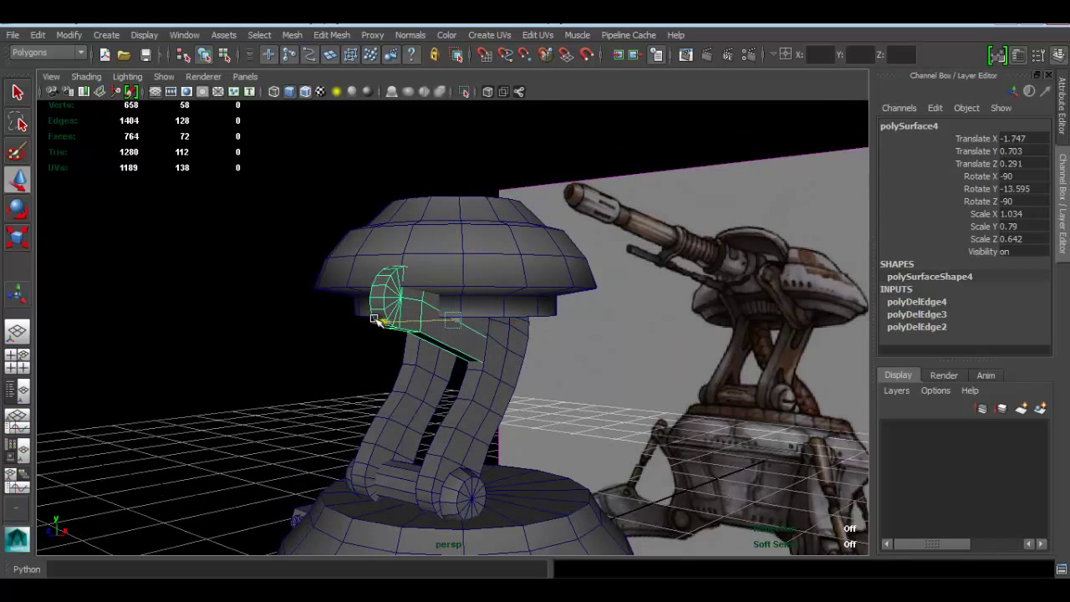
- Move the side arm outward to Translate X about -1.611 and thin it to Scale Z about 0.585
{"action": "left_click_drag", "start_coordinate": [528, 323], "coordinate": [613, 322], "text": "alt"}
{"action": "left_click_drag", "start_coordinate": [558, 348], "coordinate": [592, 344], "text": "alt"}
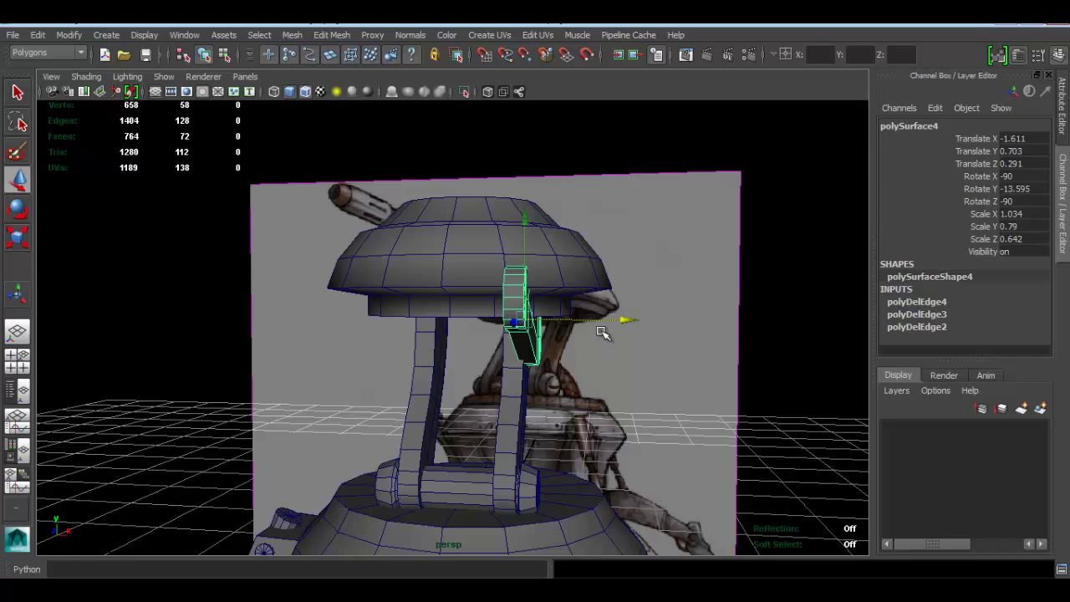
{"action": "key", "text": "r"}
{"action": "middle_click_drag", "start_coordinate": [667, 319], "coordinate": [657, 318]}
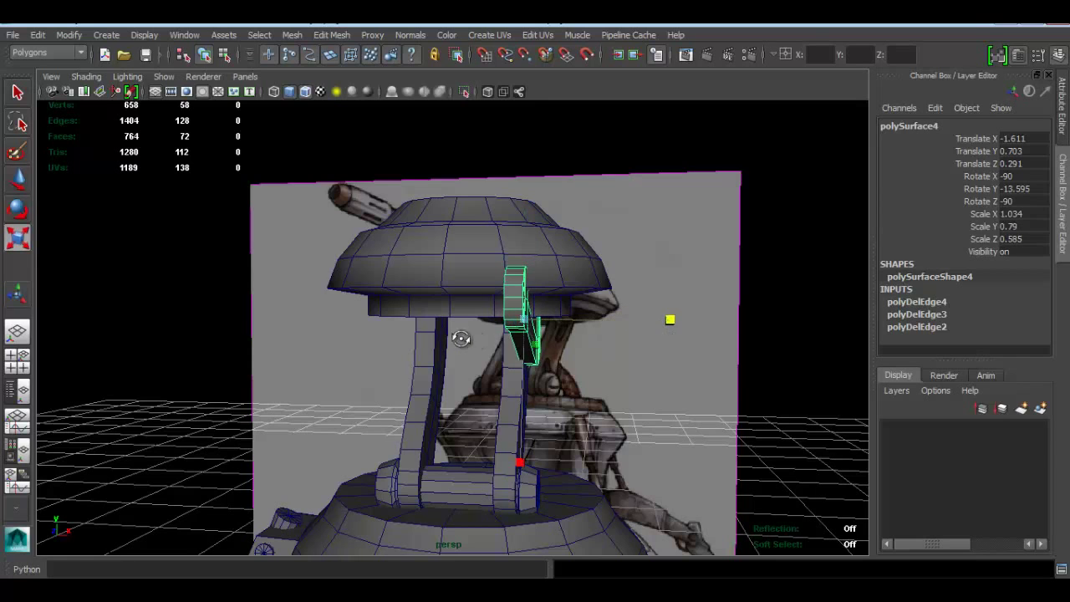
- Scale the side arm down to about 0.922 × 0.705 × 0.522 and shift it to Translate Z about 0.362
{"action": "left_click_drag", "start_coordinate": [460, 339], "coordinate": [355, 303], "text": "alt"}
{"action": "left_click", "coordinate": [305, 336]}
{"action": "left_click", "coordinate": [405, 324]}
{"action": "key", "text": "w"}
{"action": "key", "text": "r"}
{"action": "key", "text": "w"}
{"action": "left_click_drag", "start_coordinate": [435, 317], "coordinate": [553, 331], "text": "alt"}
{"action": "left_click", "coordinate": [293, 344]}
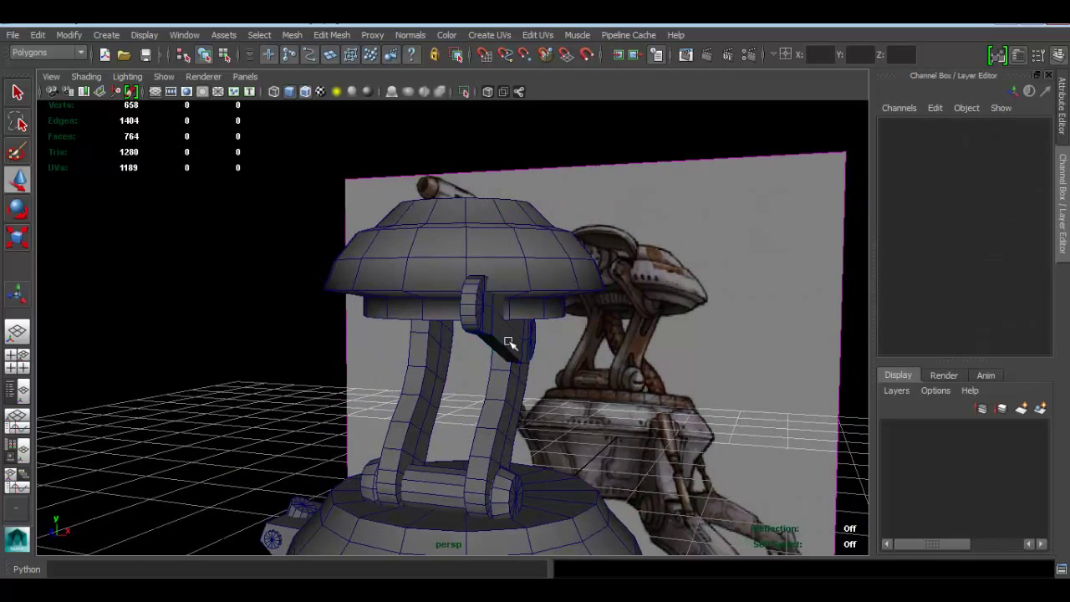
{"action": "left_click_drag", "start_coordinate": [439, 343], "coordinate": [356, 337], "text": "alt"}
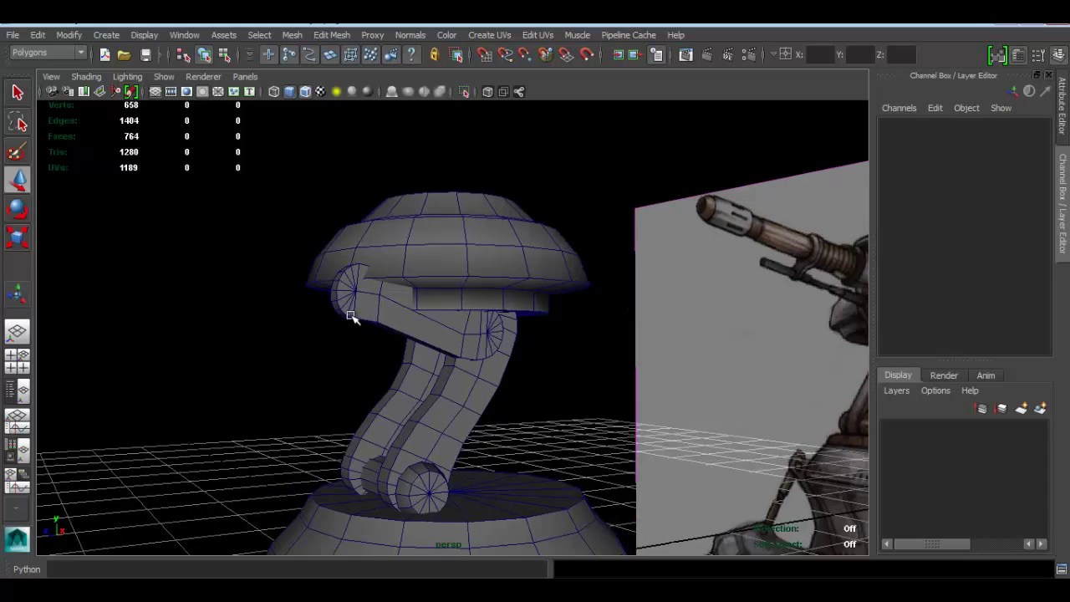
- Tilt the side arm to Rotate Y about -23.4 and raise it to Translate Y about 0.815
{"action": "left_click", "coordinate": [352, 314]}
{"action": "key", "text": "e"}
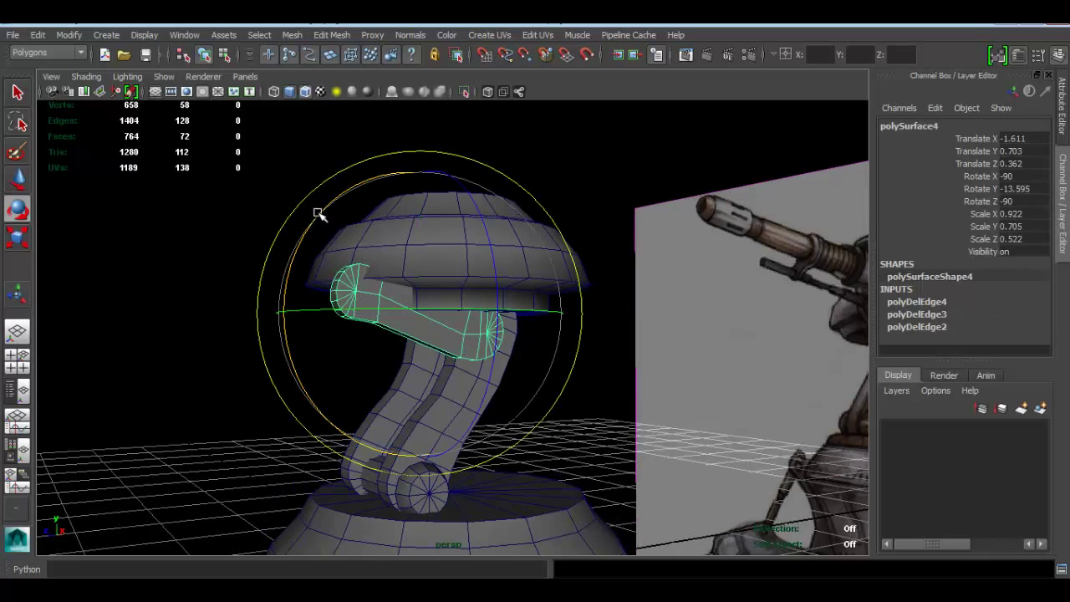
{"action": "left_click_drag", "start_coordinate": [322, 214], "coordinate": [332, 202]}
{"action": "key", "text": "w"}
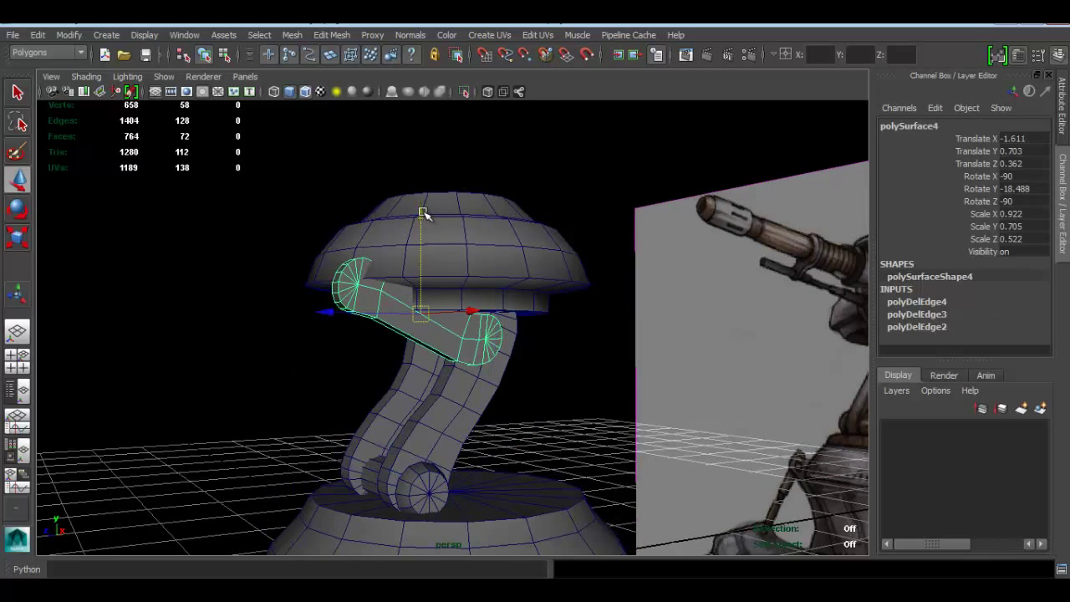
{"action": "left_click_drag", "start_coordinate": [424, 214], "coordinate": [422, 205]}
{"action": "key", "text": "e"}
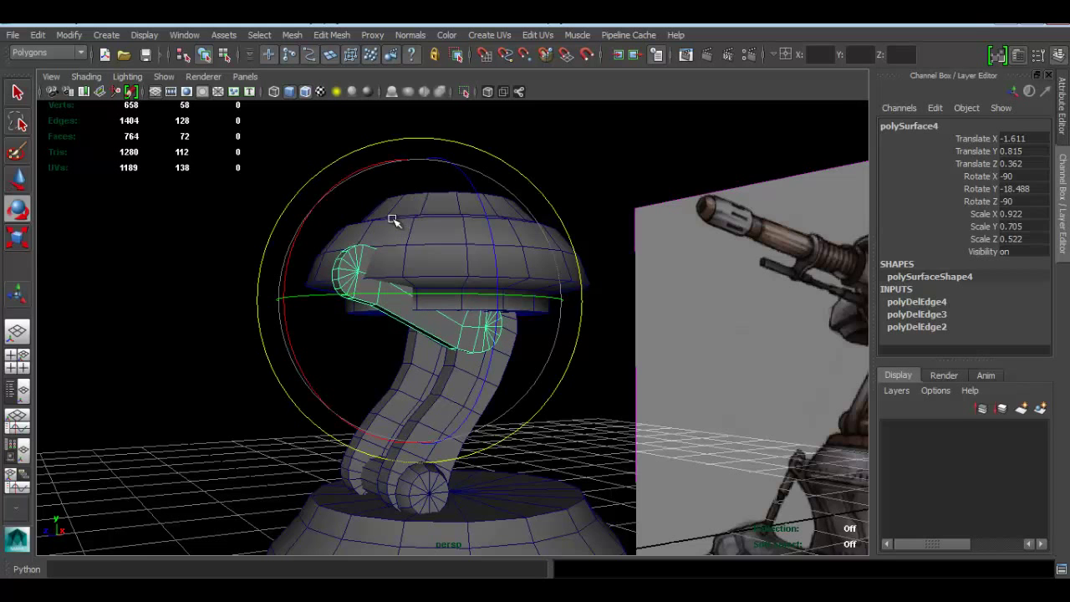
{"action": "left_click_drag", "start_coordinate": [335, 196], "coordinate": [347, 179]}
{"action": "key", "text": "w"}
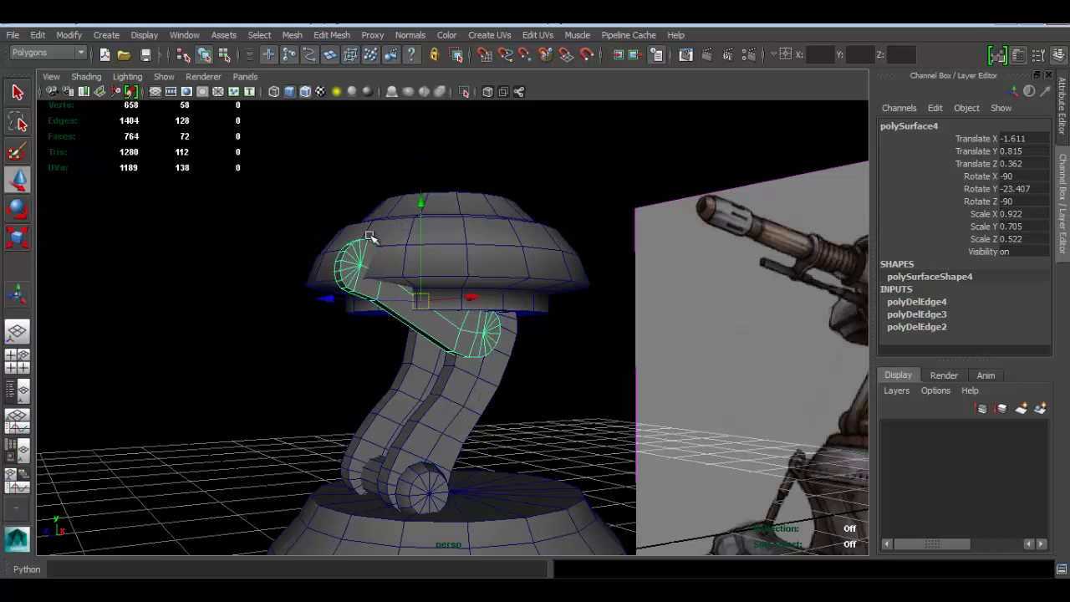
{"action": "left_click_drag", "start_coordinate": [373, 237], "coordinate": [365, 366], "text": "alt"}
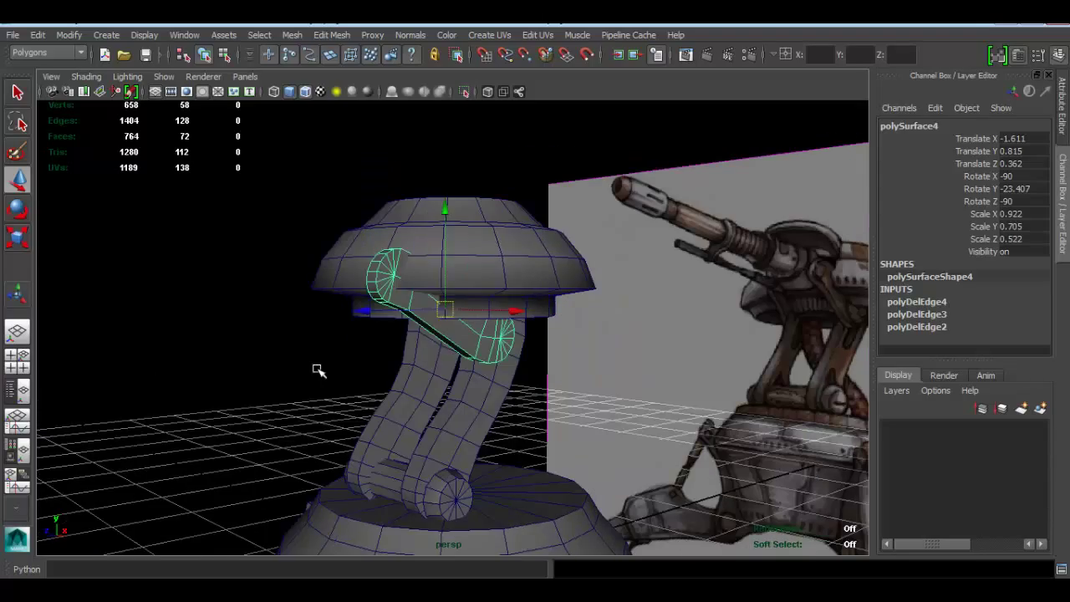
{"action": "left_click", "coordinate": [317, 370]}
- Duplicate the lower pivot cylinder and place the copy at the top of the legs, at about Translate Y 2.455 and Z 0.06
{"action": "middle_click_drag", "start_coordinate": [416, 355], "coordinate": [408, 321], "text": "alt"}
{"action": "left_click_drag", "start_coordinate": [409, 320], "coordinate": [466, 368], "text": "alt"}
{"action": "scroll", "coordinate": [466, 373], "scroll_direction": "up", "scroll_amount": 2}
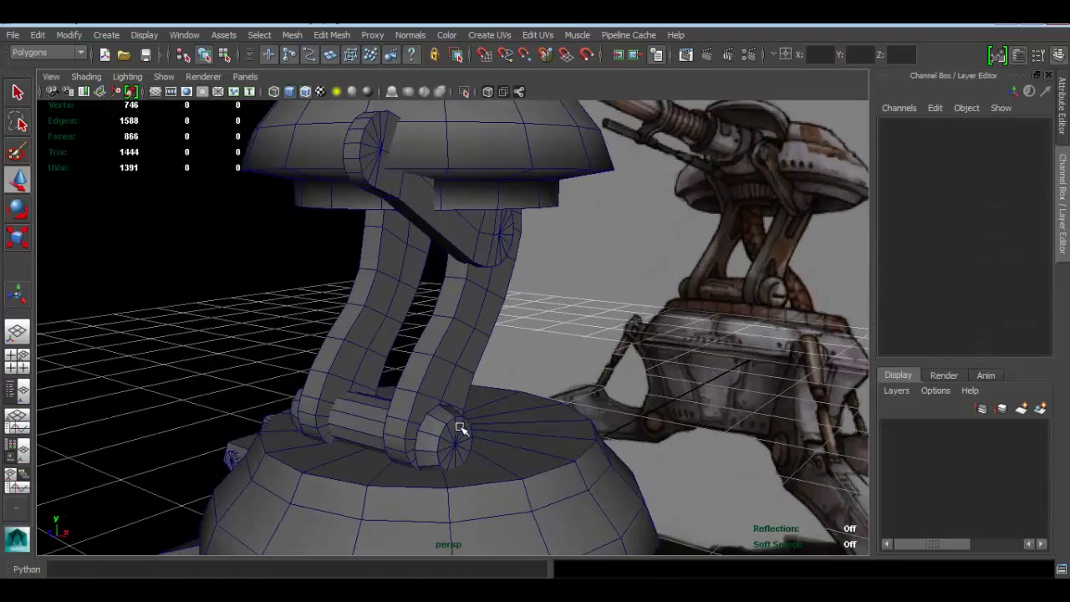
{"action": "left_click", "coordinate": [448, 428]}
{"action": "key", "text": "ctrl+d"}
{"action": "left_click_drag", "start_coordinate": [375, 327], "coordinate": [375, 159]}
{"action": "left_click_drag", "start_coordinate": [298, 254], "coordinate": [429, 260]}
{"action": "left_click_drag", "start_coordinate": [410, 178], "coordinate": [411, 163]}
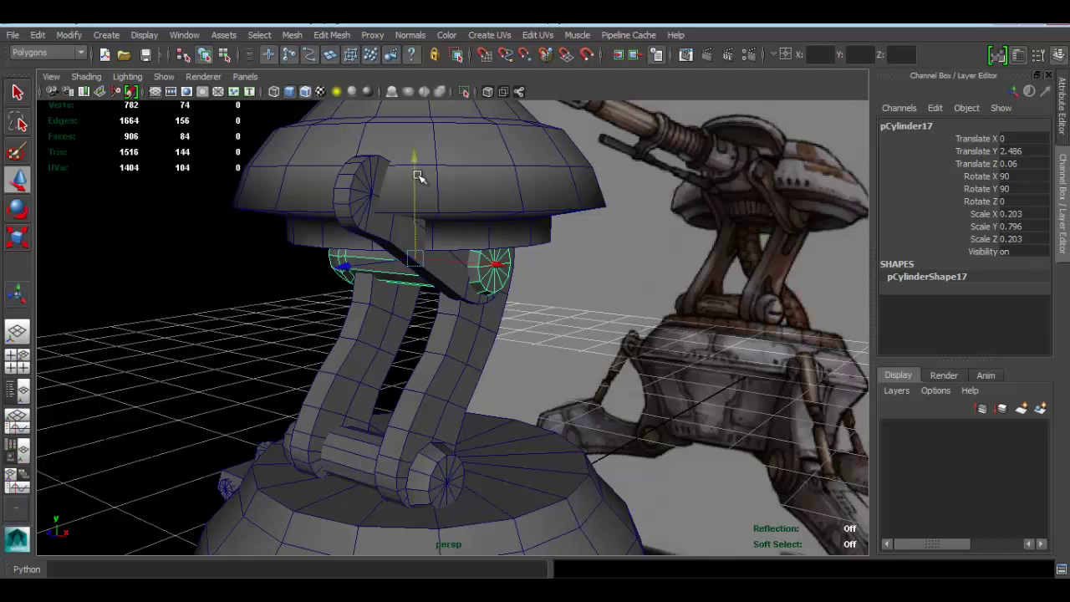
{"action": "left_click_drag", "start_coordinate": [430, 266], "coordinate": [376, 224], "text": "alt"}
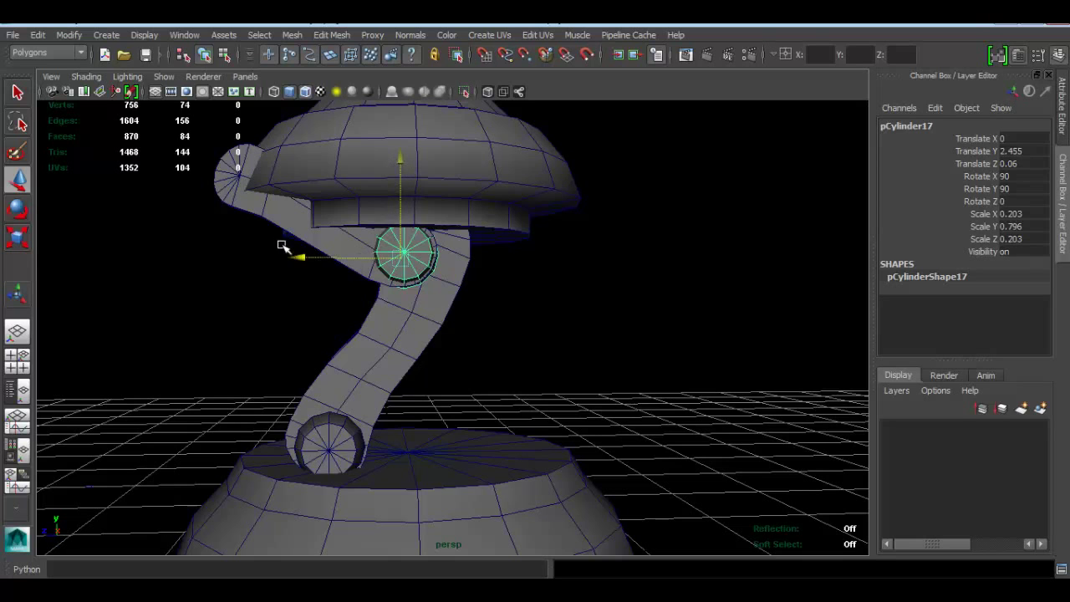
- Shift the side arm to Translate Z about 0.306 so its round end lines up with the upper pivot cylinder
{"action": "left_click", "coordinate": [267, 215]}
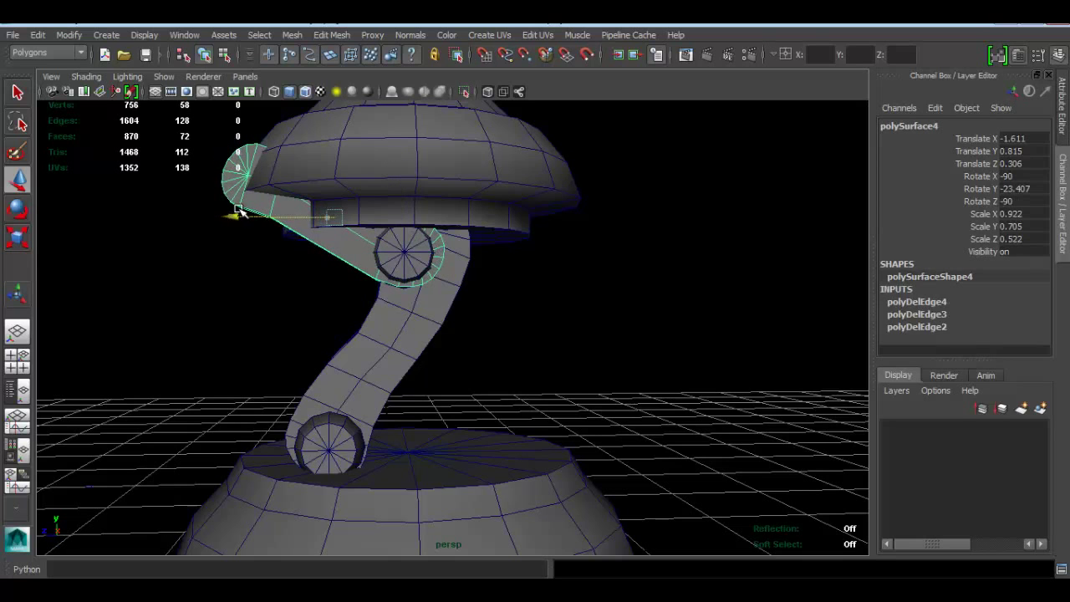
{"action": "left_click", "coordinate": [551, 333]}
{"action": "left_click_drag", "start_coordinate": [376, 279], "coordinate": [403, 283], "text": "alt"}
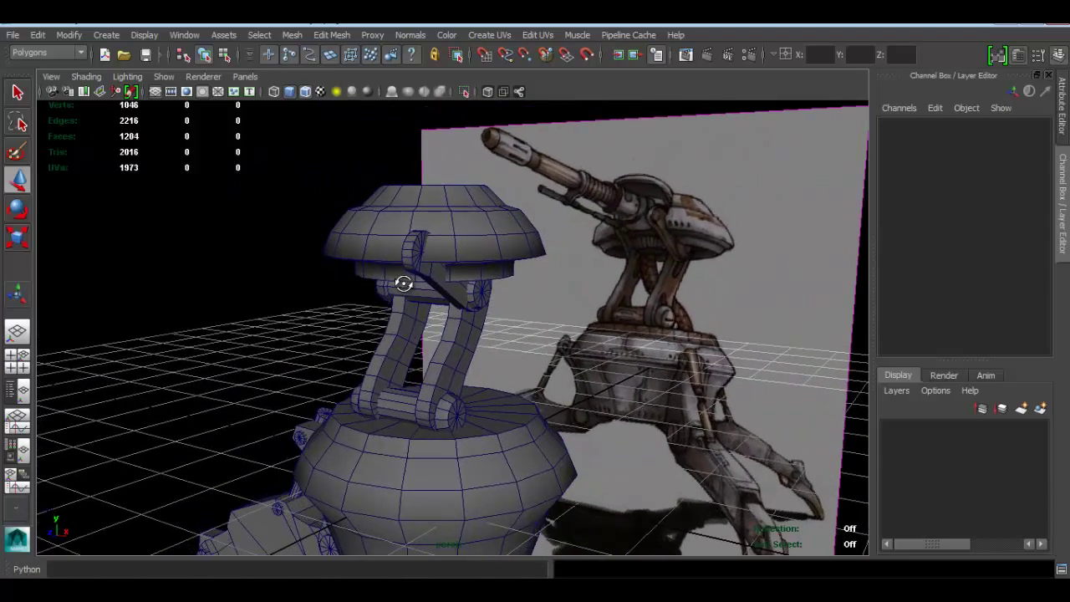
{"action": "left_click_drag", "start_coordinate": [467, 312], "coordinate": [533, 317], "text": "alt"}
{"action": "right_click_drag", "start_coordinate": [535, 317], "coordinate": [505, 256], "text": "alt"}
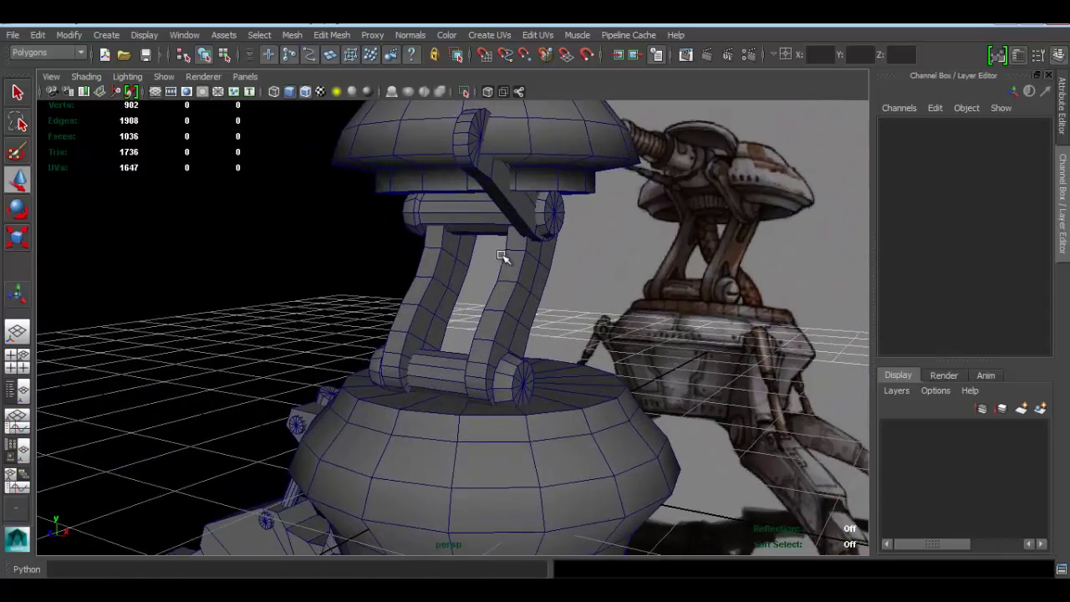
{"action": "middle_click_drag", "start_coordinate": [504, 256], "coordinate": [465, 353], "text": "alt"}
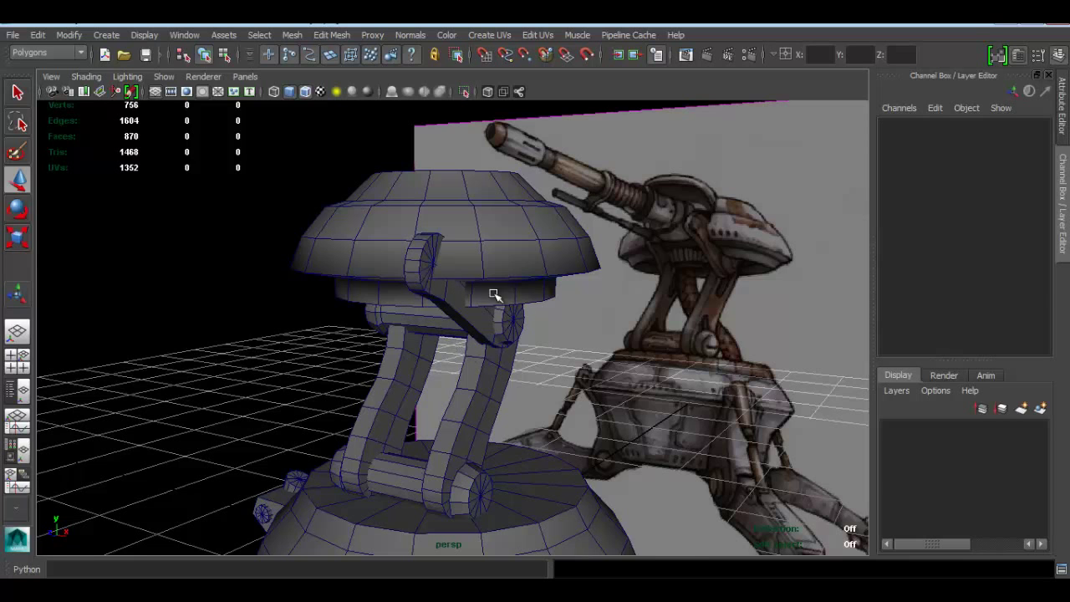
- Scale the upper pivot cylinder down to about 0.185 in Scale X and Z and adjust its length along its axis
{"action": "scroll", "coordinate": [534, 322], "scroll_direction": "up", "scroll_amount": 3}
{"action": "left_click", "coordinate": [535, 323]}
{"action": "key", "text": "r"}
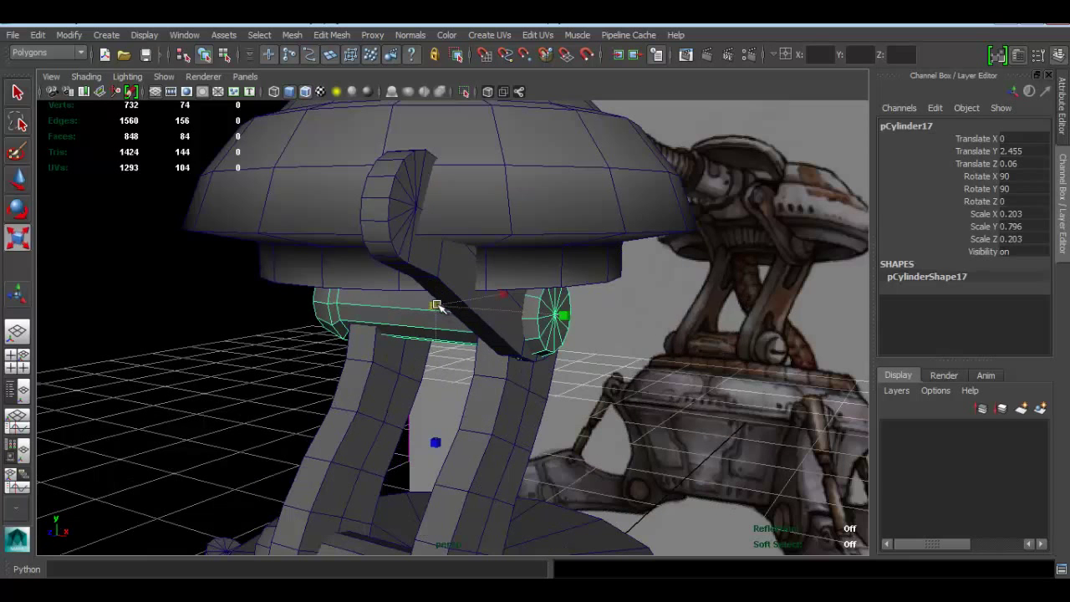
{"action": "left_click_drag", "start_coordinate": [437, 305], "coordinate": [499, 309]}
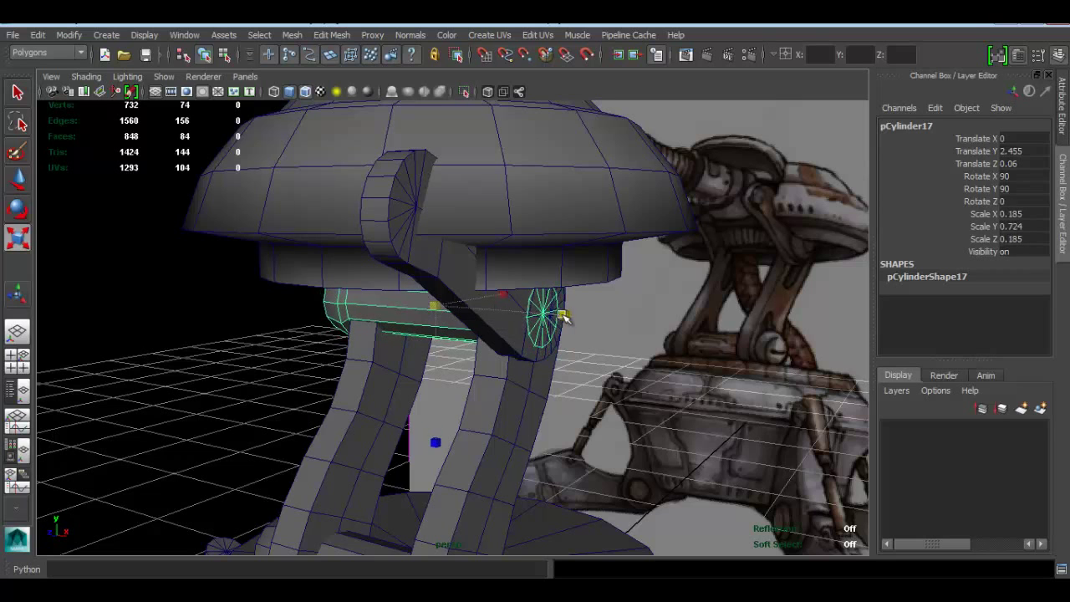
{"action": "left_click_drag", "start_coordinate": [563, 316], "coordinate": [400, 289]}
{"action": "left_click", "coordinate": [270, 310]}
{"action": "left_click_drag", "start_coordinate": [270, 309], "coordinate": [369, 291], "text": "alt"}
- Tilt the side arm to Rotate Y about -29.1 and reposition it at about Translate Y 0.893 and Z 0.334
{"action": "left_click", "coordinate": [443, 302]}
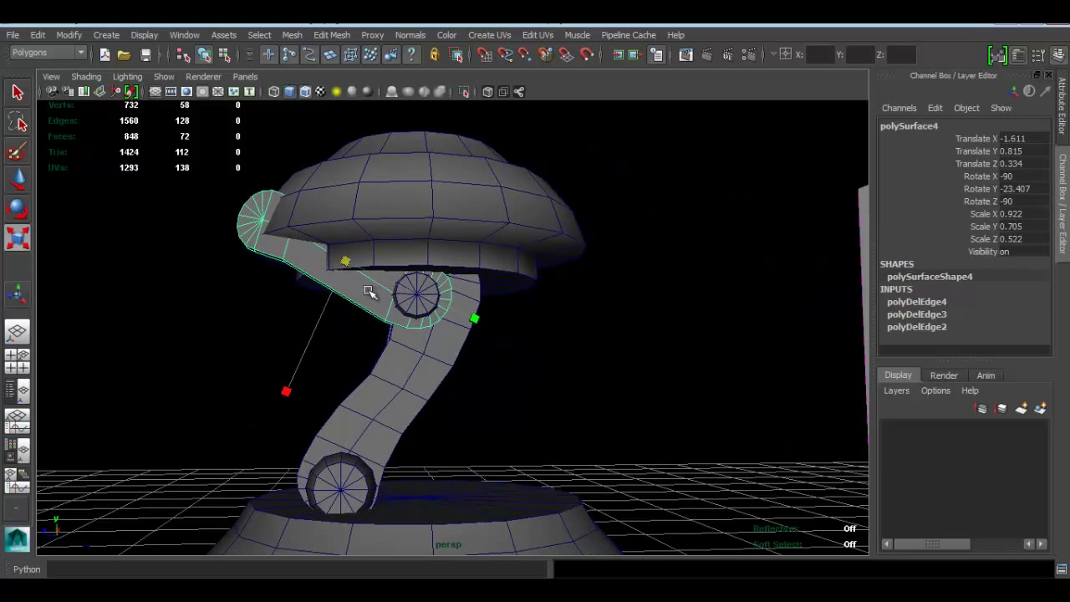
{"action": "key", "text": "w"}
{"action": "left_click_drag", "start_coordinate": [302, 260], "coordinate": [296, 257]}
{"action": "key", "text": "e"}
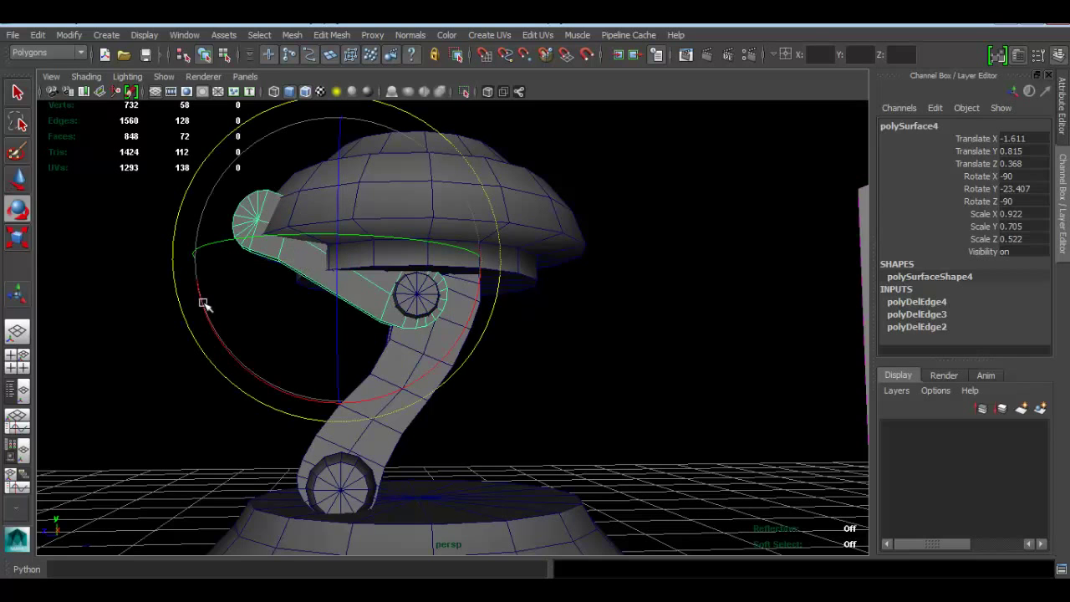
{"action": "left_click_drag", "start_coordinate": [206, 304], "coordinate": [225, 256]}
{"action": "key", "text": "w"}
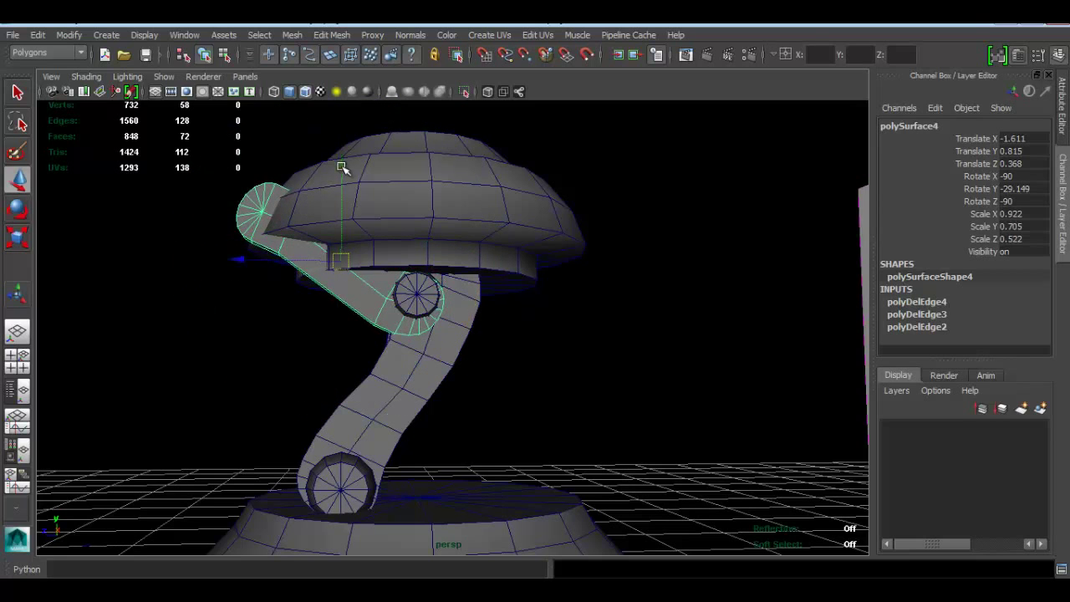
{"action": "left_click_drag", "start_coordinate": [346, 167], "coordinate": [339, 157]}
{"action": "left_click_drag", "start_coordinate": [243, 247], "coordinate": [252, 244]}
{"action": "left_click_drag", "start_coordinate": [458, 314], "coordinate": [410, 301], "text": "alt"}
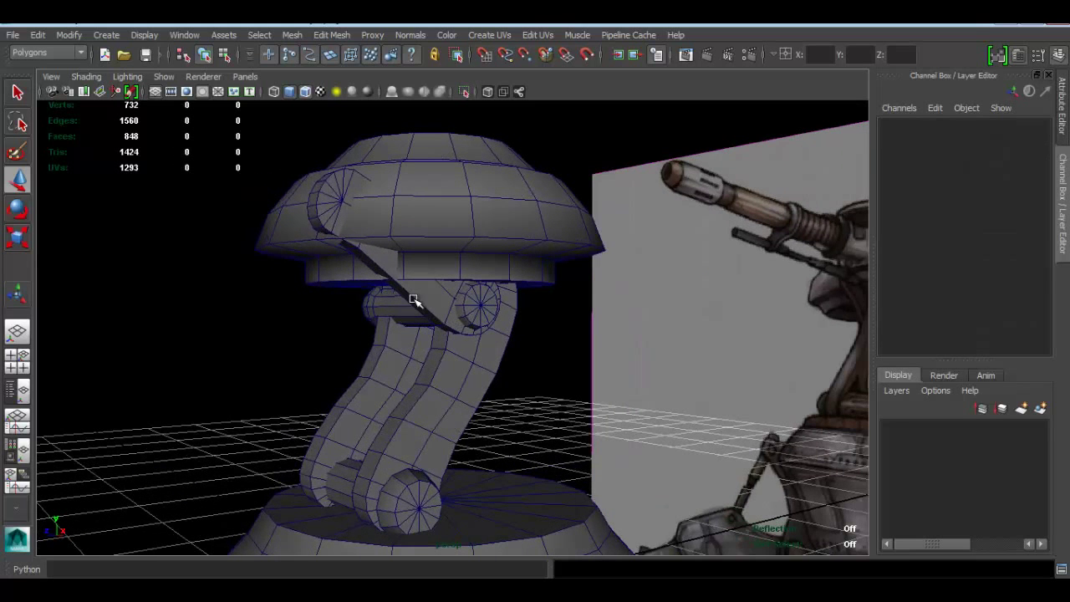
- Reduce the side arm's tilt to Rotate Y about -25.4 and lower it to Translate Y about 0.832
{"action": "key", "text": "e"}
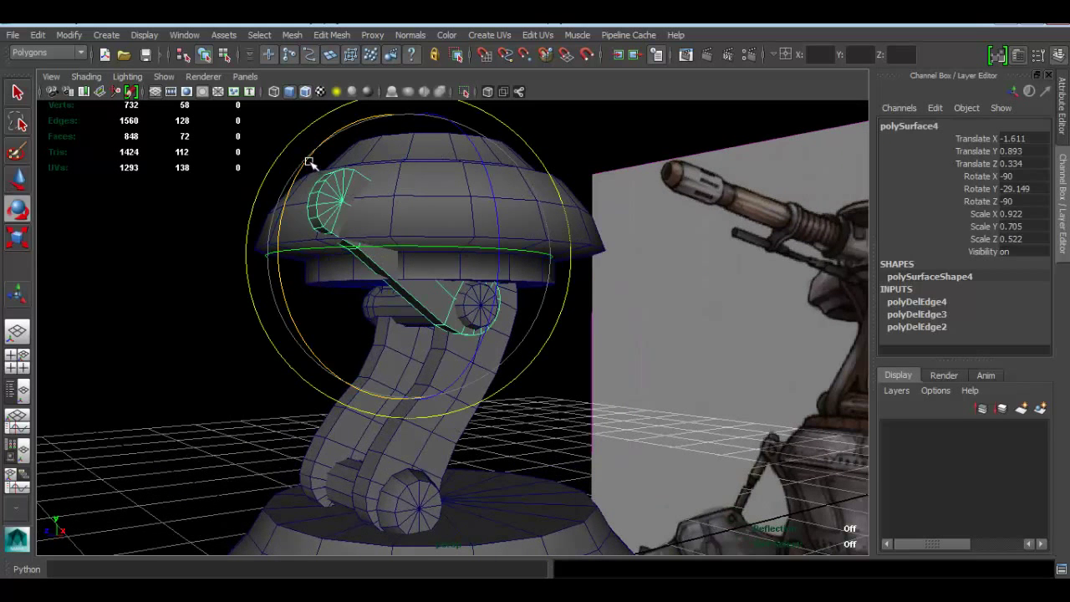
{"action": "left_click_drag", "start_coordinate": [306, 160], "coordinate": [301, 170]}
{"action": "key", "text": "w"}
{"action": "left_click_drag", "start_coordinate": [410, 168], "coordinate": [410, 176]}
{"action": "left_click", "coordinate": [570, 376]}
- Shift the side arm to Translate Z about 0.358 around the upper pivot cylinder
{"action": "left_click_drag", "start_coordinate": [484, 341], "coordinate": [410, 339], "text": "alt"}
{"action": "left_click", "coordinate": [368, 312]}
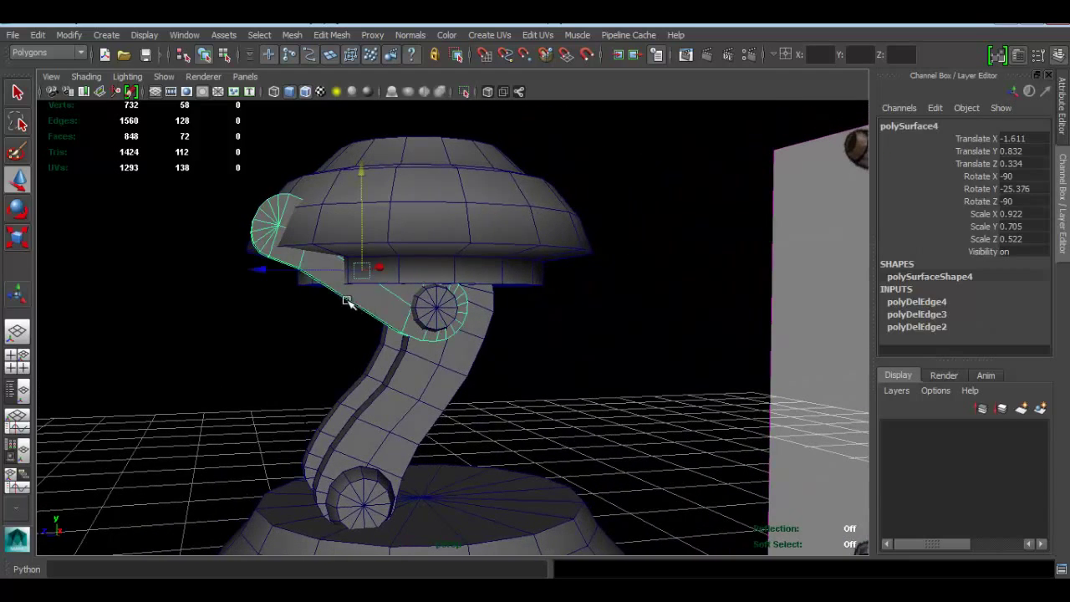
{"action": "left_click_drag", "start_coordinate": [289, 299], "coordinate": [291, 305], "text": "alt"}
{"action": "left_click_drag", "start_coordinate": [245, 261], "coordinate": [240, 262]}
{"action": "left_click", "coordinate": [232, 307]}
- Duplicate the side arm and move the copy to the opposite side of the turret head, at Translate X about -2.708
{"action": "left_click_drag", "start_coordinate": [359, 330], "coordinate": [530, 303], "text": "alt"}
{"action": "left_click", "coordinate": [514, 326]}
{"action": "key", "text": "ctrl+d"}
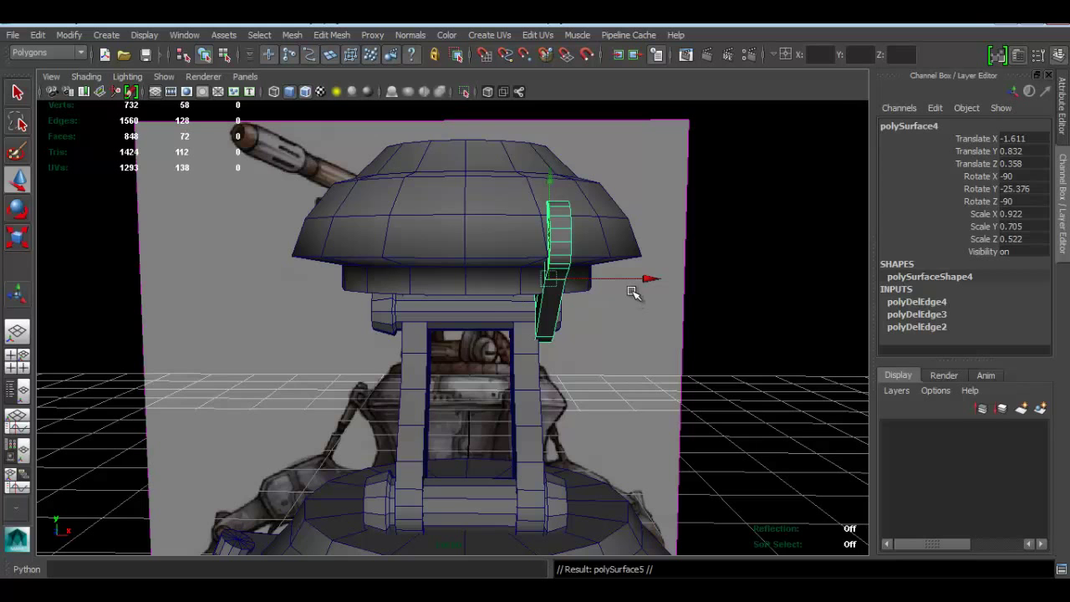
{"action": "left_click_drag", "start_coordinate": [640, 282], "coordinate": [494, 272]}
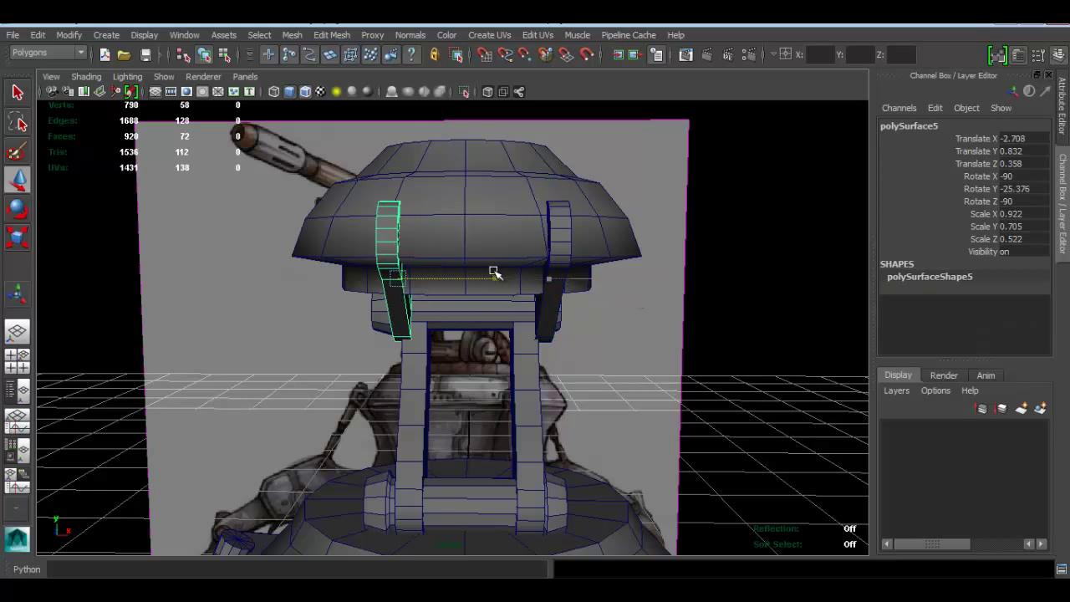
{"action": "left_click", "coordinate": [796, 331]}
{"action": "left_click_drag", "start_coordinate": [641, 306], "coordinate": [527, 302], "text": "alt"}
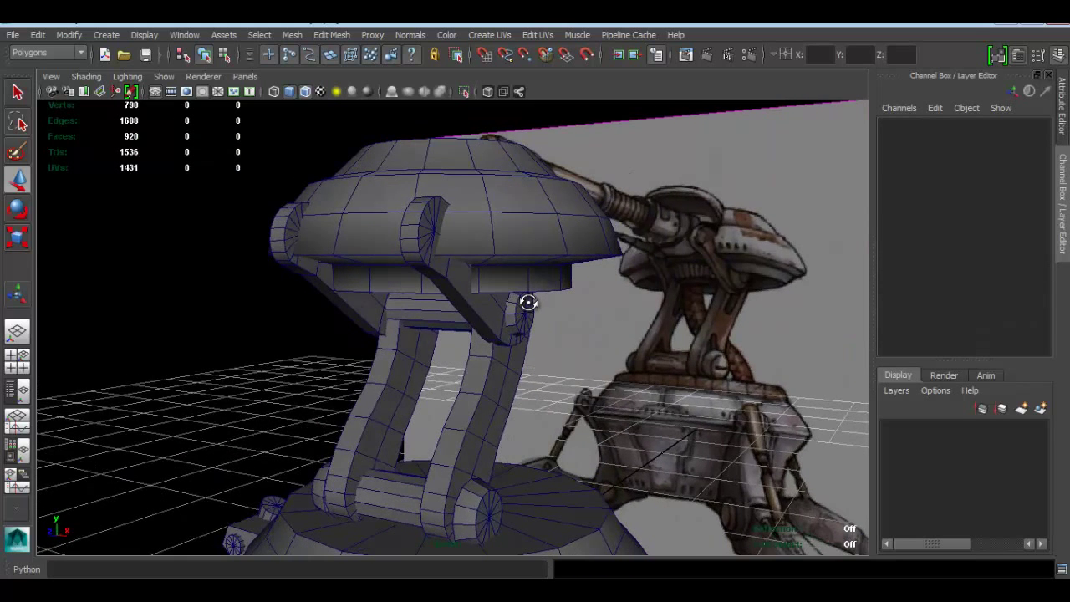
- Delete the duplicated arm on the opposite side of the turret head
{"action": "left_click", "coordinate": [353, 304]}
{"action": "left_click", "coordinate": [370, 310]}
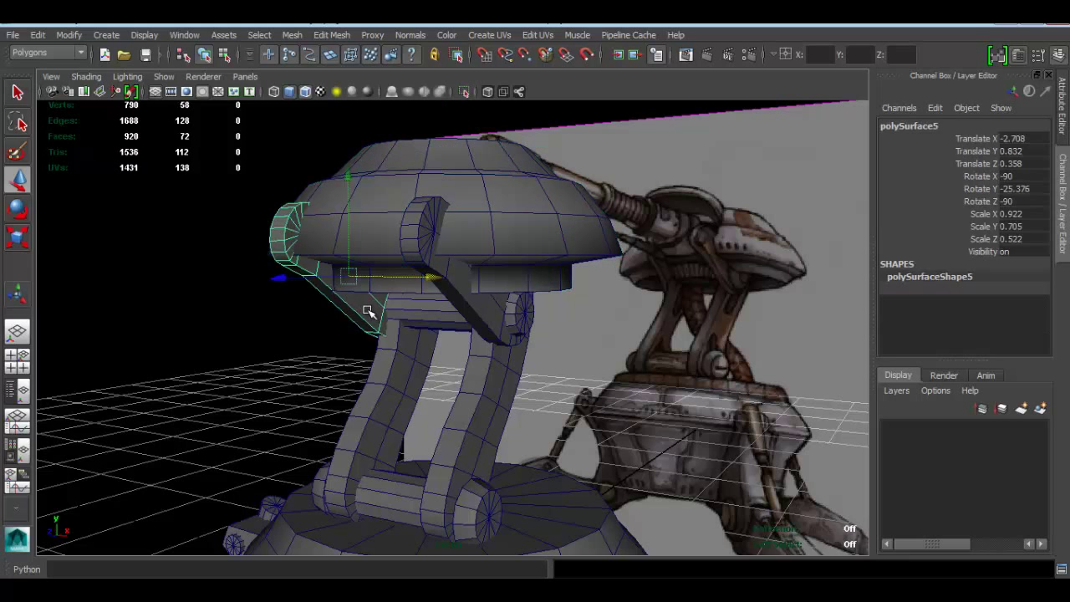
{"action": "key", "text": "Delete"}
- Scale the remaining side arm thinner across its width
{"action": "left_click", "coordinate": [469, 308]}
{"action": "left_click_drag", "start_coordinate": [507, 301], "coordinate": [598, 288], "text": "alt"}
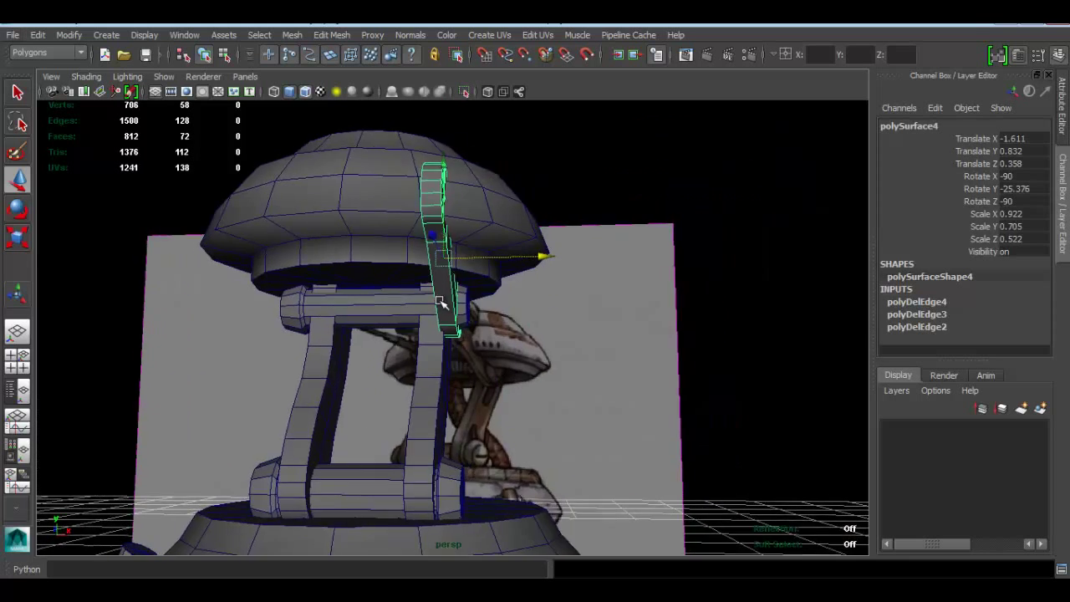
{"action": "right_click_drag", "start_coordinate": [444, 304], "coordinate": [659, 385], "text": "alt"}
{"action": "left_click_drag", "start_coordinate": [483, 309], "coordinate": [532, 291], "text": "alt"}
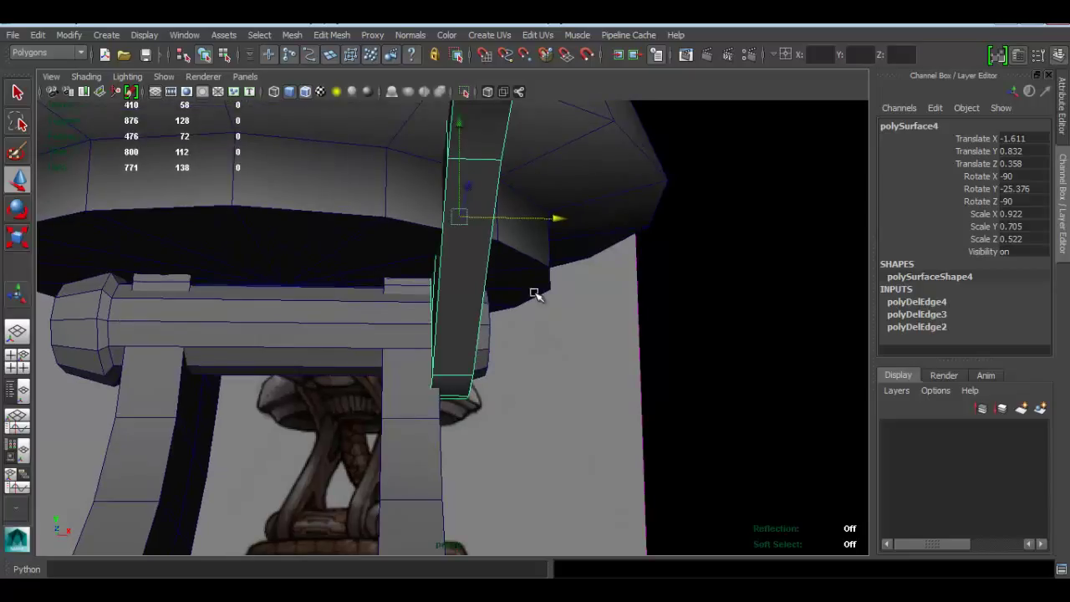
{"action": "key", "text": "r"}
{"action": "left_click_drag", "start_coordinate": [596, 220], "coordinate": [286, 250]}
- Duplicate the thinned side arm and place the copy on the opposite side of the turret head
{"action": "key", "text": "w"}
{"action": "key", "text": "ctrl+d"}
{"action": "left_click", "coordinate": [683, 338]}
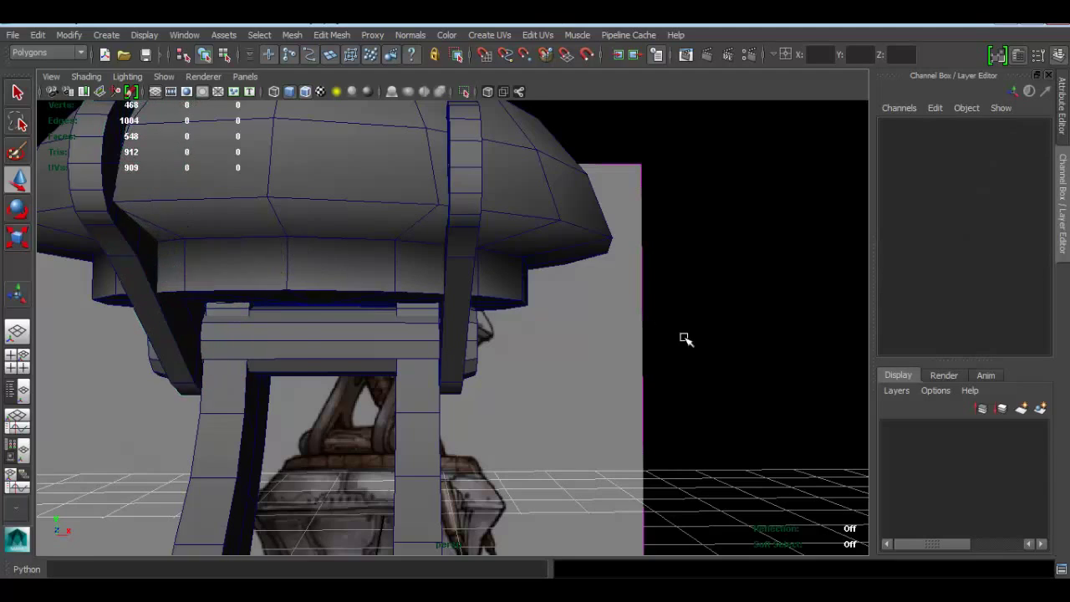
- In the front view, scale the turret head's bottom ring of vertices inward so the lower rim tapers, and return to object mode
{"action": "scroll", "coordinate": [683, 338], "scroll_direction": "down", "scroll_amount": 5}
{"action": "left_click_drag", "start_coordinate": [410, 322], "coordinate": [446, 266], "text": "alt"}
{"action": "middle_click_drag", "start_coordinate": [445, 266], "coordinate": [456, 322], "text": "alt"}
{"action": "scroll", "coordinate": [462, 313], "scroll_direction": "up", "scroll_amount": 4}
{"action": "left_click", "coordinate": [385, 265]}
{"action": "left_click_drag", "start_coordinate": [384, 265], "coordinate": [428, 251], "text": "alt"}
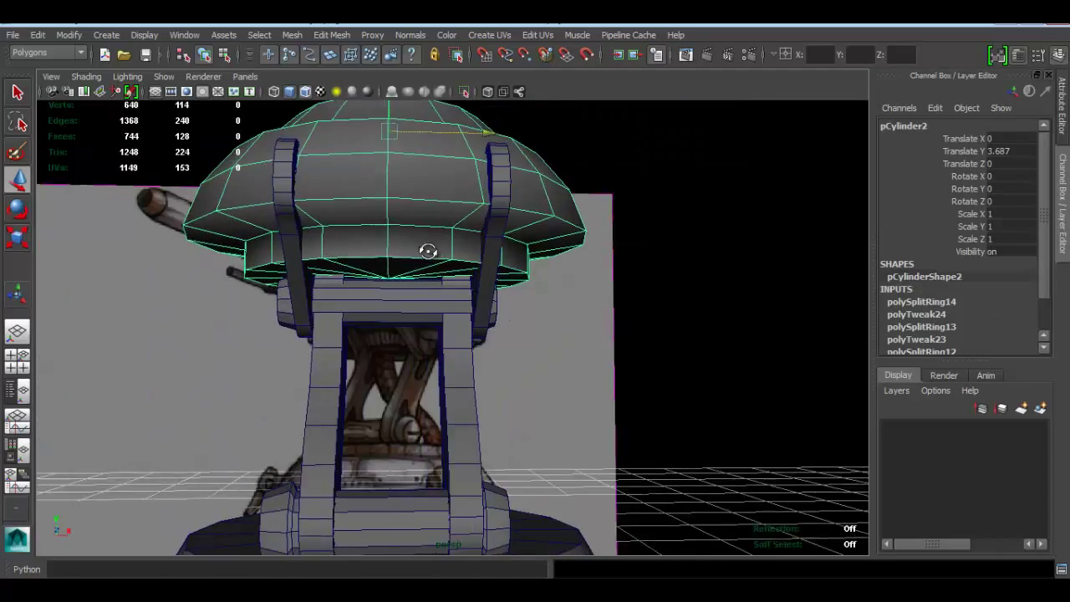
{"action": "key", "text": "space"}
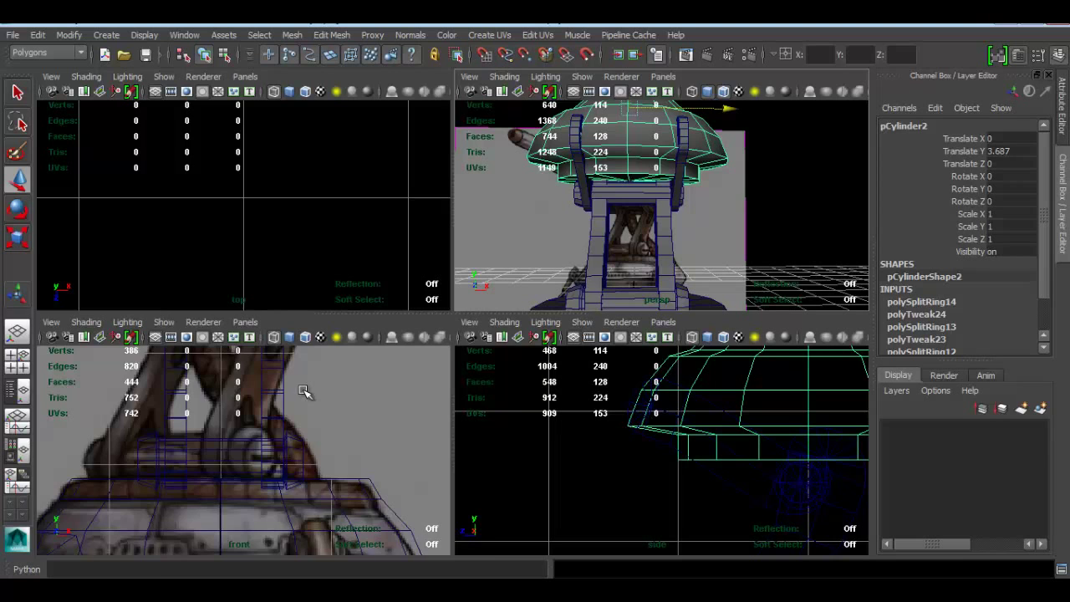
{"action": "key", "text": "f"}
{"action": "key", "text": "space"}
{"action": "right_click_drag", "start_coordinate": [516, 243], "coordinate": [455, 242]}
{"action": "left_click_drag", "start_coordinate": [154, 469], "coordinate": [816, 541]}
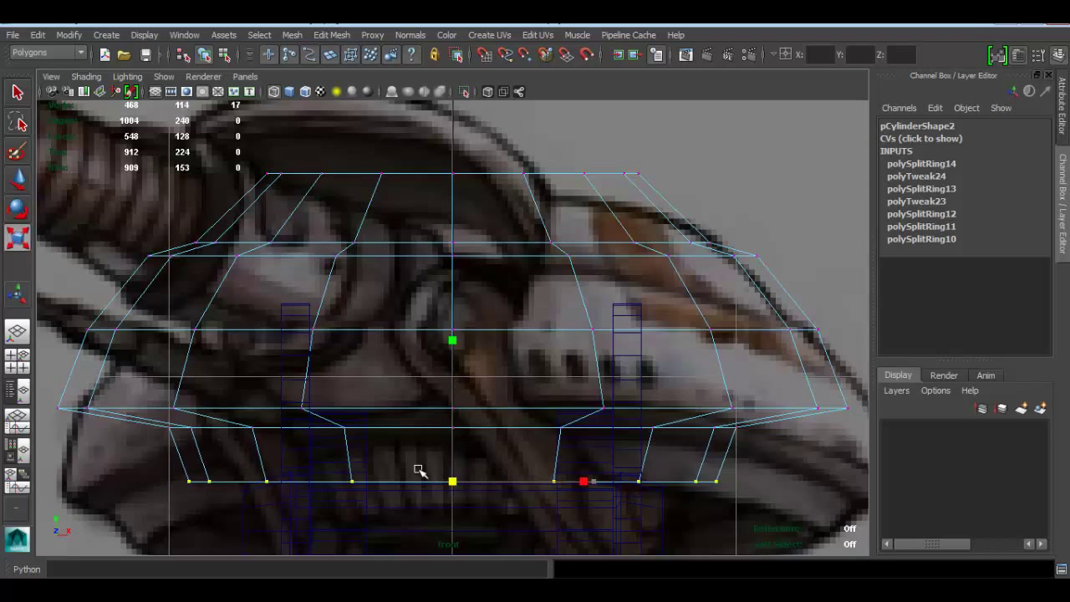
{"action": "key", "text": "space"}
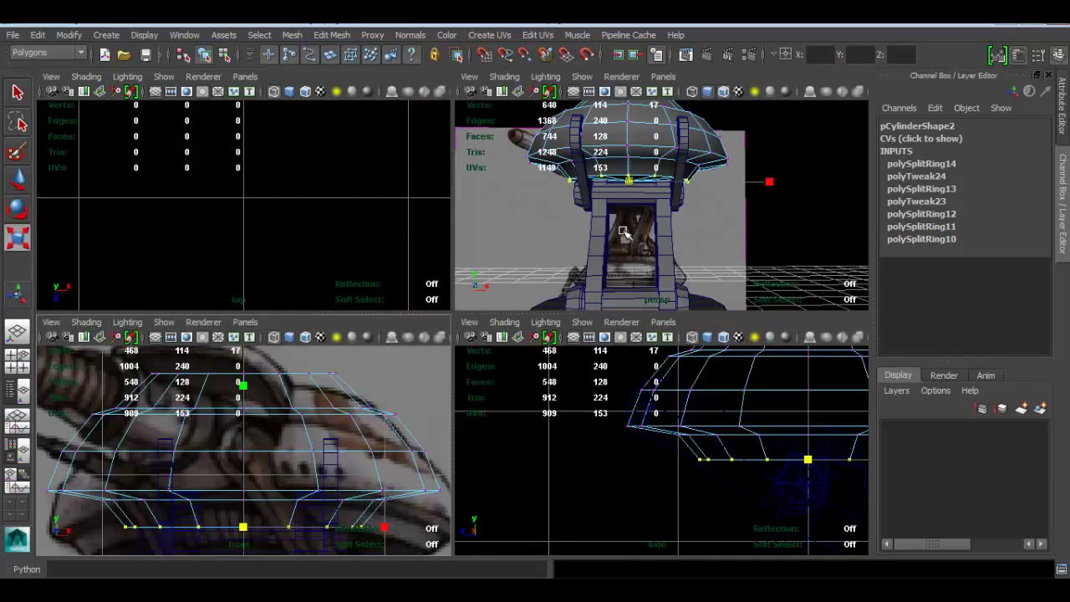
{"action": "key", "text": "space"}
{"action": "left_click_drag", "start_coordinate": [573, 232], "coordinate": [452, 285], "text": "alt"}
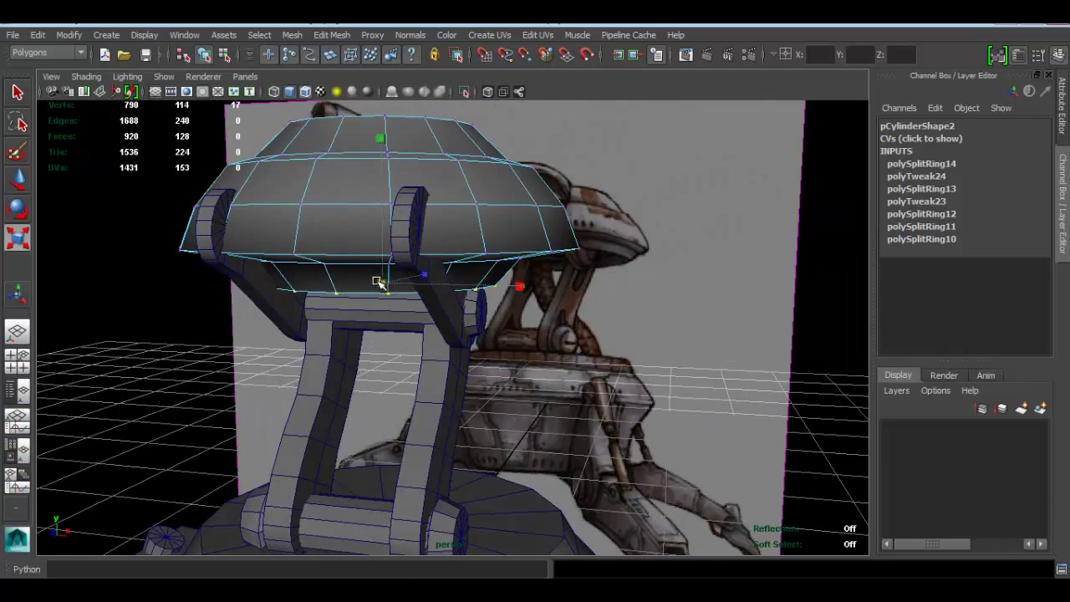
{"action": "right_click_drag", "start_coordinate": [318, 228], "coordinate": [381, 208]}
{"action": "left_click", "coordinate": [496, 148]}
- Examine the head, neck linkage and side arms from several angles against the reference image
{"action": "scroll", "coordinate": [471, 214], "scroll_direction": "down", "scroll_amount": 5}
{"action": "left_click_drag", "start_coordinate": [458, 315], "coordinate": [428, 354], "text": "alt"}
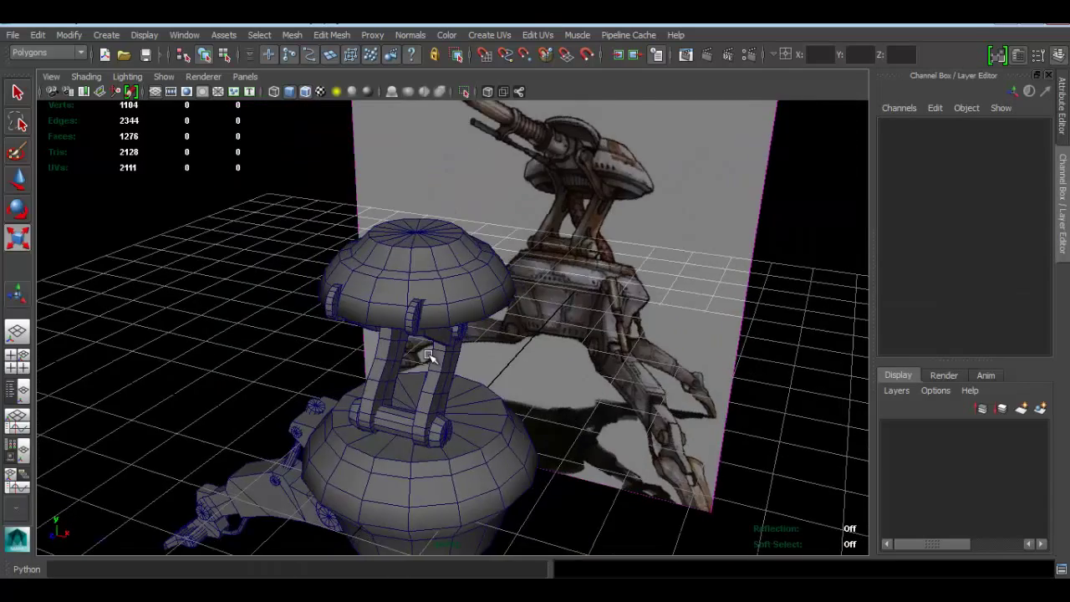
{"action": "middle_click_drag", "start_coordinate": [428, 354], "coordinate": [435, 297], "text": "alt"}
{"action": "left_click_drag", "start_coordinate": [434, 298], "coordinate": [421, 238], "text": "alt"}
{"action": "right_click_drag", "start_coordinate": [421, 238], "coordinate": [432, 278], "text": "alt"}
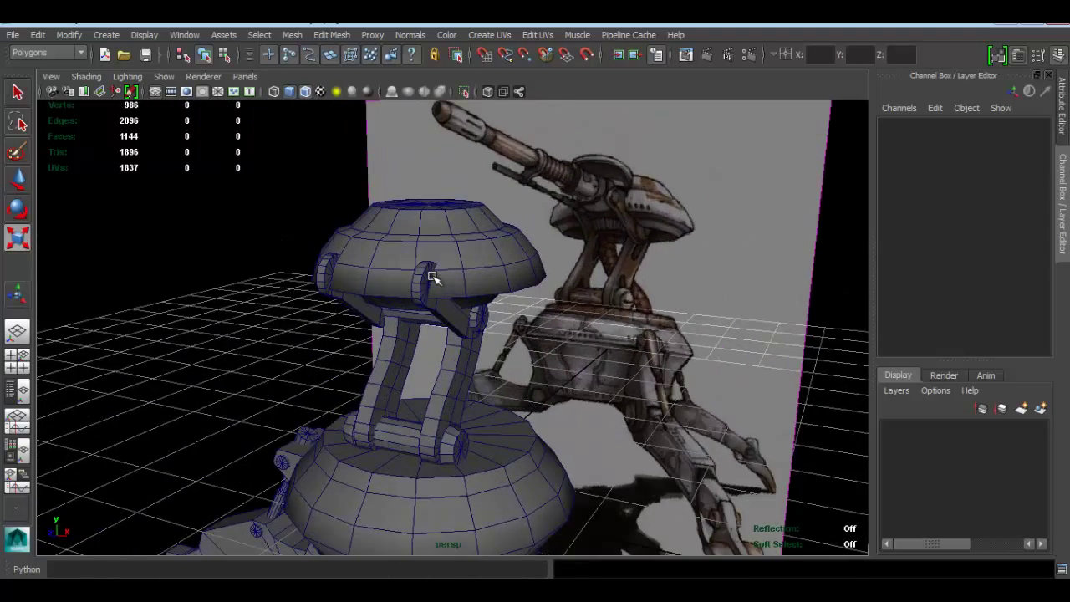
{"action": "middle_click_drag", "start_coordinate": [470, 326], "coordinate": [532, 349], "text": "alt"}
{"action": "scroll", "coordinate": [514, 346], "scroll_direction": "down", "scroll_amount": 4}
{"action": "mouse_move", "coordinate": [513, 346]}
{"action": "left_mouse_down", "text": "alt"}
{"action": "mouse_move", "coordinate": [545, 372]}
{"action": "mouse_move", "coordinate": [506, 382]}
{"action": "mouse_move", "coordinate": [647, 382]}
{"action": "mouse_move", "coordinate": [454, 334]}
{"action": "mouse_move", "coordinate": [468, 326]}
{"action": "mouse_move", "coordinate": [470, 339]}
{"action": "mouse_move", "coordinate": [496, 340]}
{"action": "left_mouse_up", "text": "alt"}
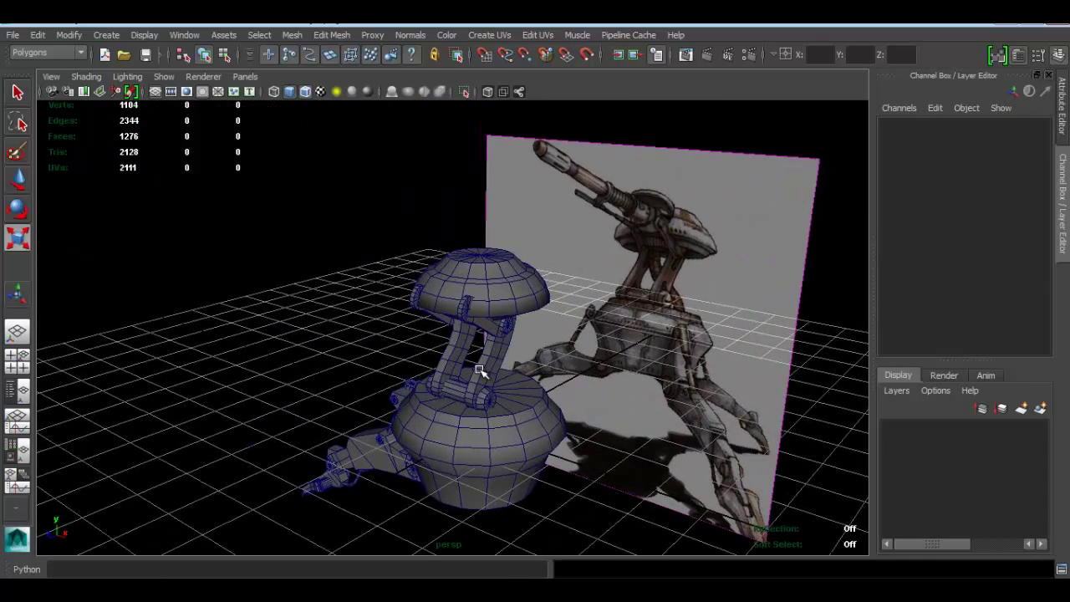
- Duplicate the round joint cylinder at the base of the front leg and pull the copy away from the leg
{"action": "scroll", "coordinate": [474, 370], "scroll_direction": "up", "scroll_amount": 4}
{"action": "middle_click_drag", "start_coordinate": [413, 409], "coordinate": [506, 270], "text": "alt"}
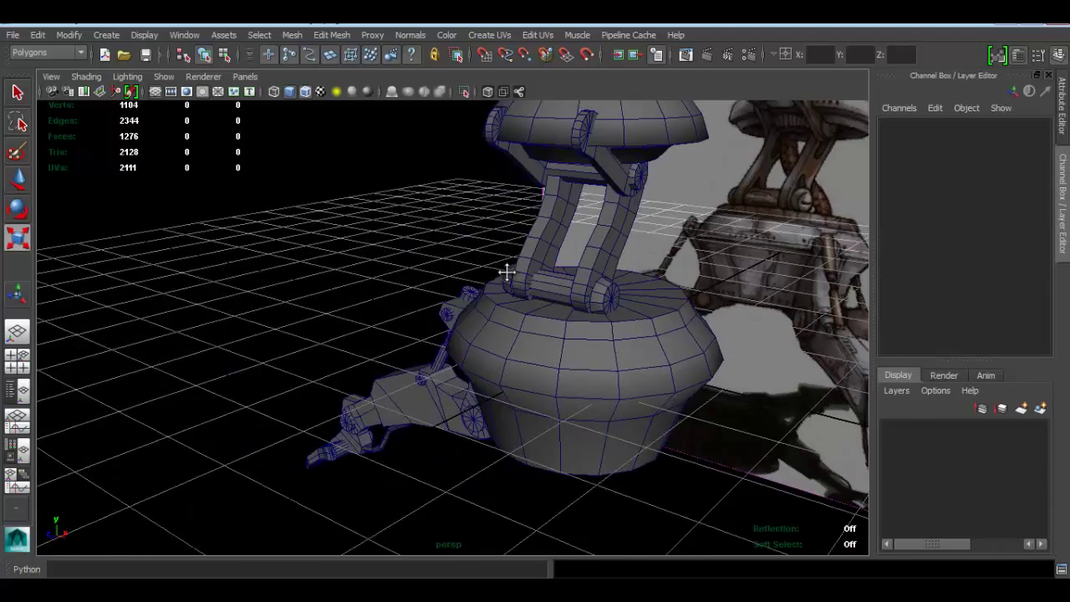
{"action": "left_click_drag", "start_coordinate": [374, 365], "coordinate": [471, 360], "text": "alt"}
{"action": "middle_click_drag", "start_coordinate": [413, 362], "coordinate": [501, 392], "text": "alt"}
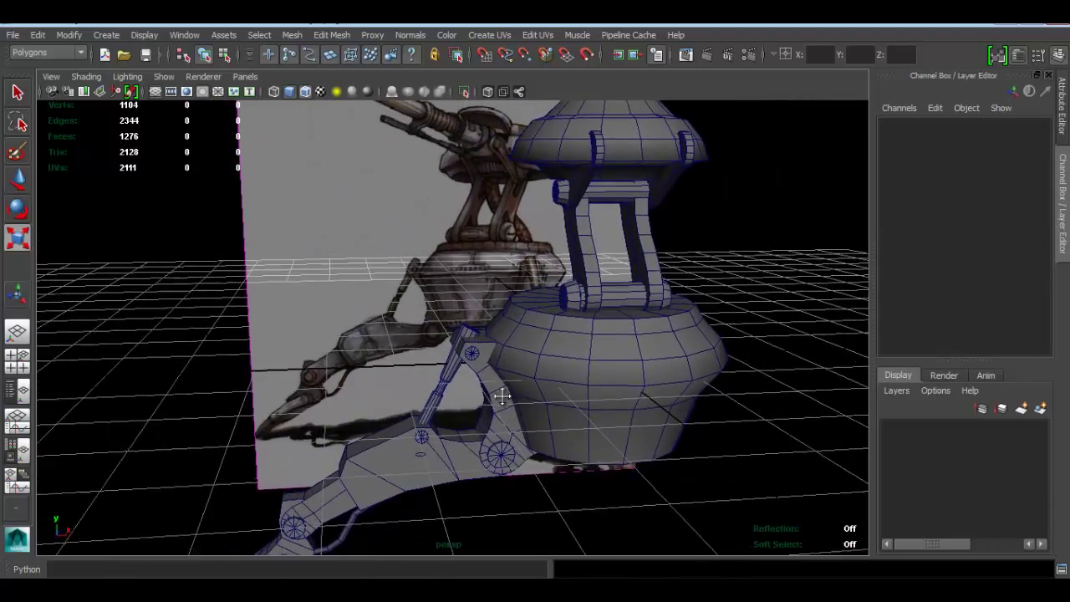
{"action": "right_click_drag", "start_coordinate": [500, 353], "coordinate": [520, 532], "text": "alt"}
{"action": "middle_click_drag", "start_coordinate": [520, 532], "coordinate": [530, 451], "text": "alt"}
{"action": "left_click", "coordinate": [556, 472]}
{"action": "scroll", "coordinate": [560, 485], "scroll_direction": "down", "scroll_amount": 3}
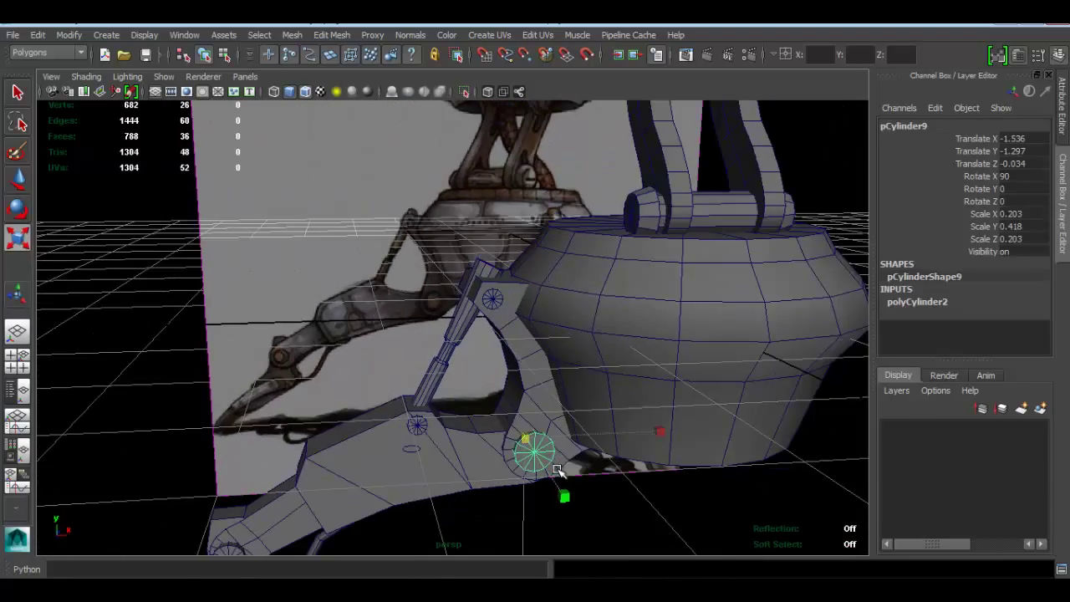
{"action": "scroll", "coordinate": [562, 482], "scroll_direction": "up", "scroll_amount": 3}
{"action": "key", "text": "w"}
{"action": "key", "text": "ctrl+d"}
{"action": "left_click_drag", "start_coordinate": [549, 482], "coordinate": [641, 551]}
- Move the copied cylinder up to the front of the turret head, at Translate X 0, Y 3.266, Z 1.565
{"action": "scroll", "coordinate": [640, 436], "scroll_direction": "down", "scroll_amount": 4}
{"action": "left_click_drag", "start_coordinate": [582, 421], "coordinate": [511, 443], "text": "alt"}
{"action": "left_click_drag", "start_coordinate": [475, 338], "coordinate": [453, 107]}
{"action": "middle_click_drag", "start_coordinate": [476, 206], "coordinate": [484, 311], "text": "alt"}
{"action": "left_click_drag", "start_coordinate": [487, 312], "coordinate": [628, 326], "text": "alt"}
{"action": "left_click_drag", "start_coordinate": [622, 244], "coordinate": [499, 337]}
{"action": "left_click", "coordinate": [635, 167]}
{"action": "key", "text": "ctrl+z"}
- Resize the barrel cylinder to about Scale X 0.208, Y 0.427, Z 0.208 and position it at Translate Y 3.3, Z 1.435
{"action": "key", "text": "r"}
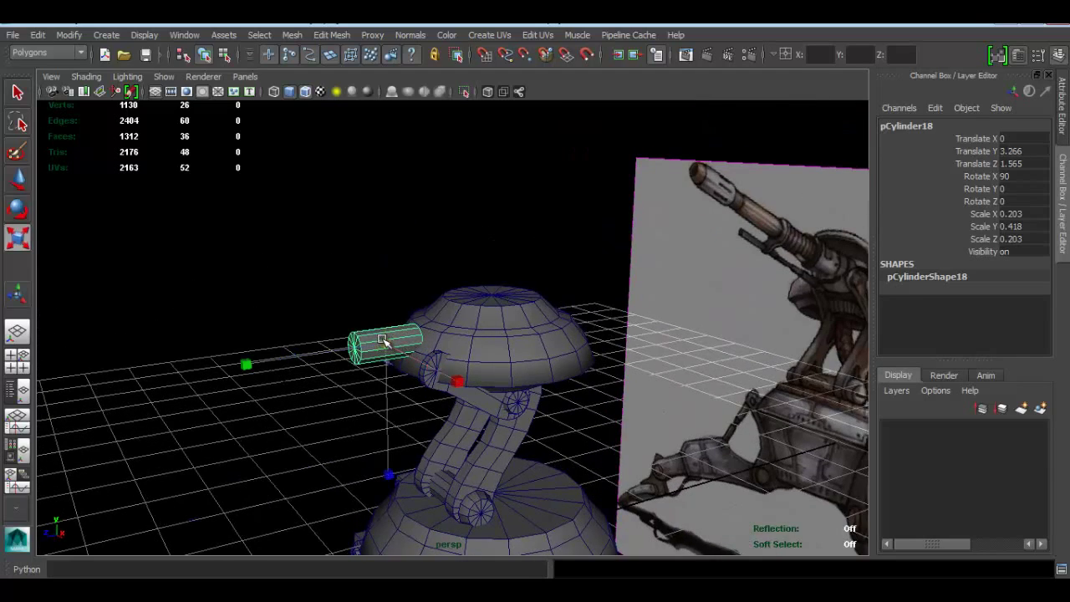
{"action": "left_click_drag", "start_coordinate": [387, 346], "coordinate": [432, 340]}
{"action": "key", "text": "w"}
{"action": "key", "text": "space"}
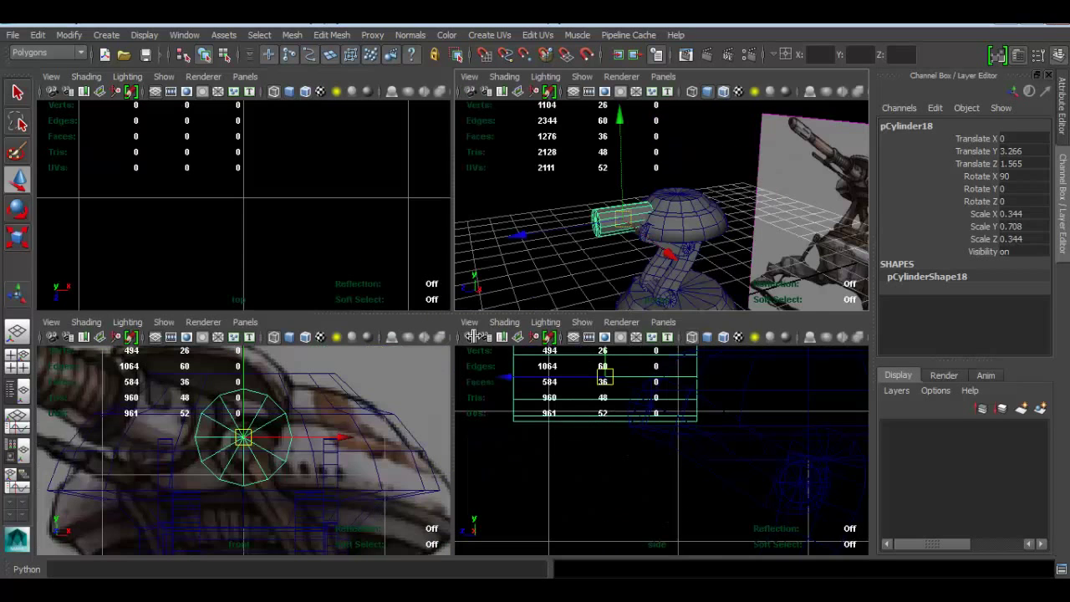
{"action": "key", "text": "space"}
{"action": "middle_click_drag", "start_coordinate": [403, 294], "coordinate": [434, 309], "text": "alt"}
{"action": "scroll", "coordinate": [435, 312], "scroll_direction": "up", "scroll_amount": 3}
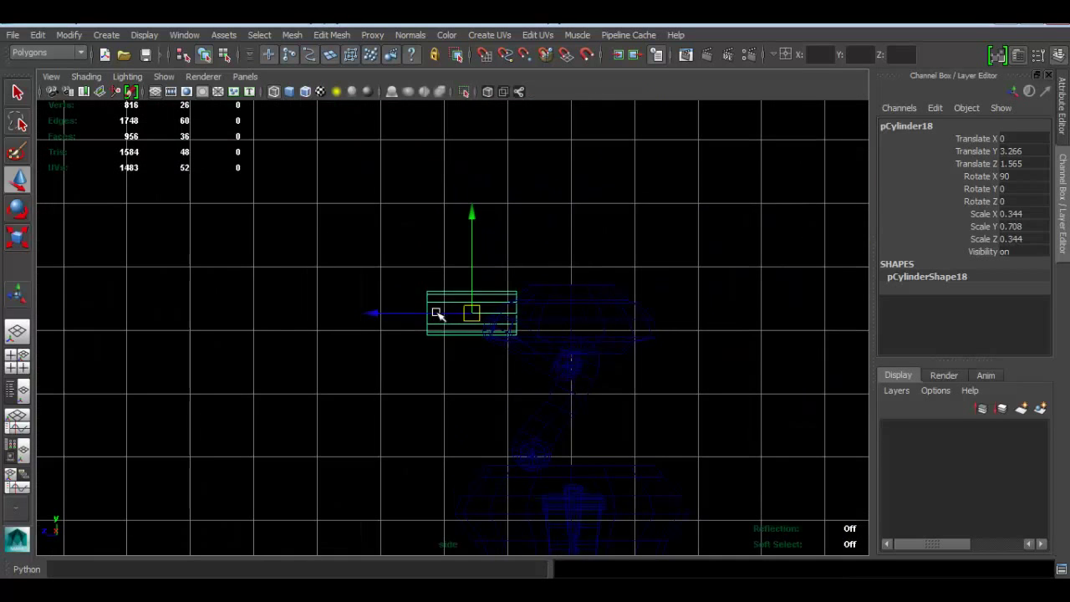
{"action": "key", "text": "r"}
{"action": "mouse_move", "coordinate": [475, 312]}
{"action": "left_mouse_down"}
{"action": "mouse_move", "coordinate": [490, 305]}
{"action": "mouse_move", "coordinate": [472, 299]}
{"action": "left_mouse_up"}
{"action": "scroll", "coordinate": [473, 310], "scroll_direction": "up", "scroll_amount": 2}
{"action": "key", "text": "w"}
{"action": "key", "text": "r"}
- Lengthen the barrel by moving its front end vertices forward, away from the turret head
{"action": "right_click_drag", "start_coordinate": [450, 287], "coordinate": [382, 249]}
{"action": "left_click_drag", "start_coordinate": [371, 246], "coordinate": [490, 351]}
{"action": "key", "text": "w"}
{"action": "left_click_drag", "start_coordinate": [356, 307], "coordinate": [243, 301]}
- Check the gun proportions in MobileDroidTurret.jpg and extend the barrel's front end vertices further forward
{"action": "key", "text": "alt+Tab"}
{"action": "left_click_drag", "start_coordinate": [649, 326], "coordinate": [647, 442]}
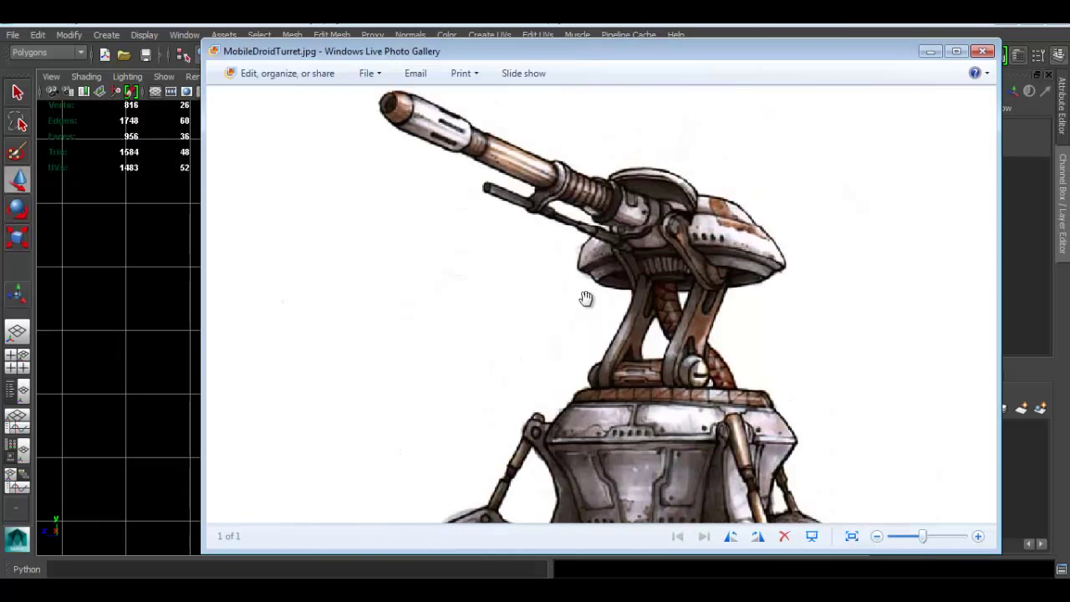
{"action": "scroll", "coordinate": [567, 262], "scroll_direction": "down", "scroll_amount": 1}
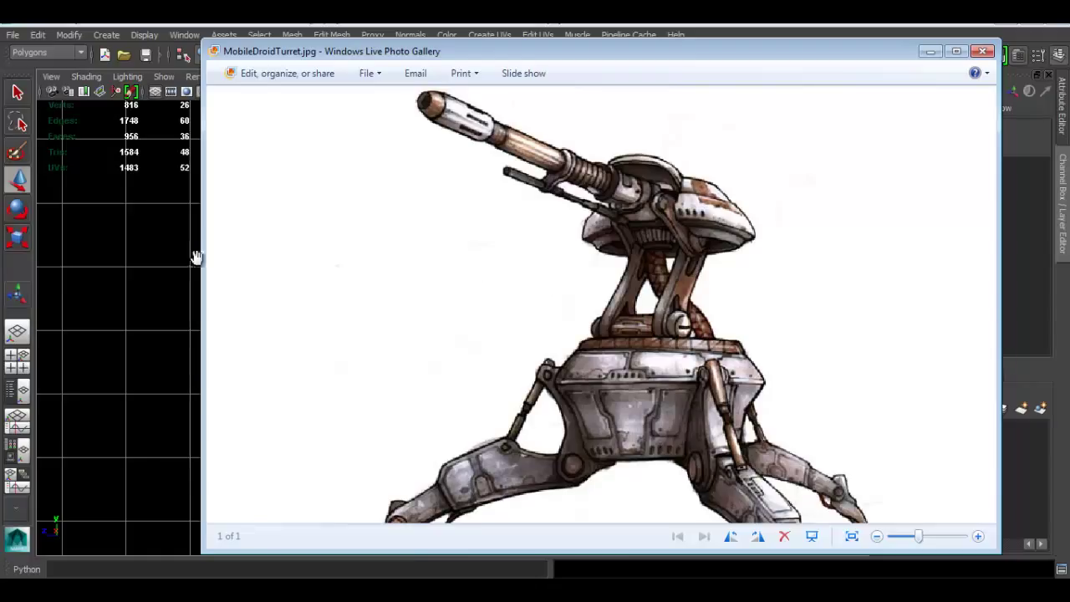
{"action": "scroll", "coordinate": [495, 236], "scroll_direction": "down", "scroll_amount": 1}
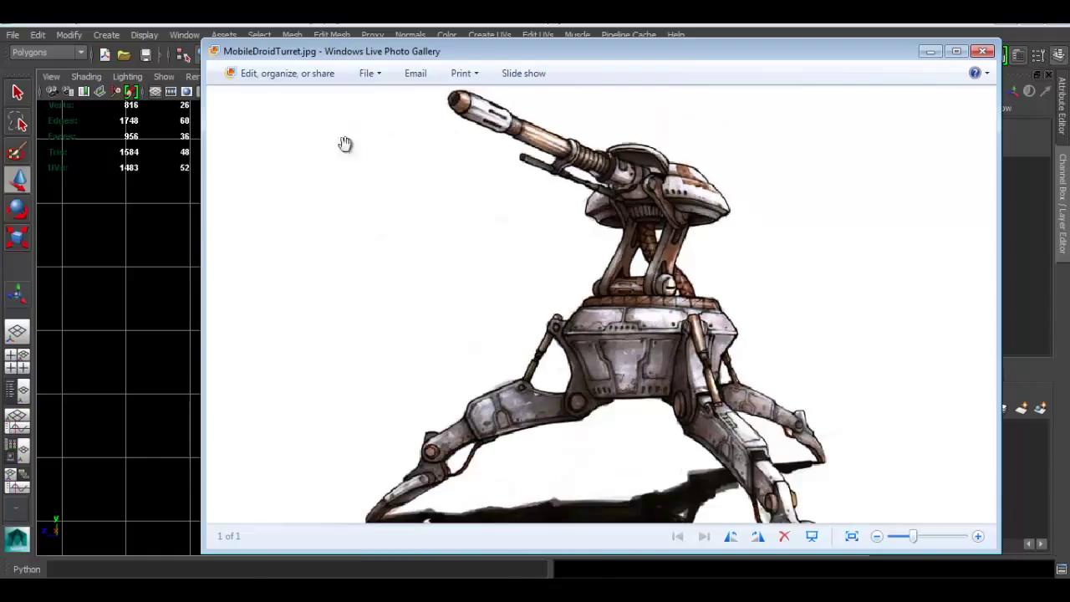
{"action": "left_click", "coordinate": [176, 298]}
{"action": "left_click_drag", "start_coordinate": [306, 276], "coordinate": [353, 365]}
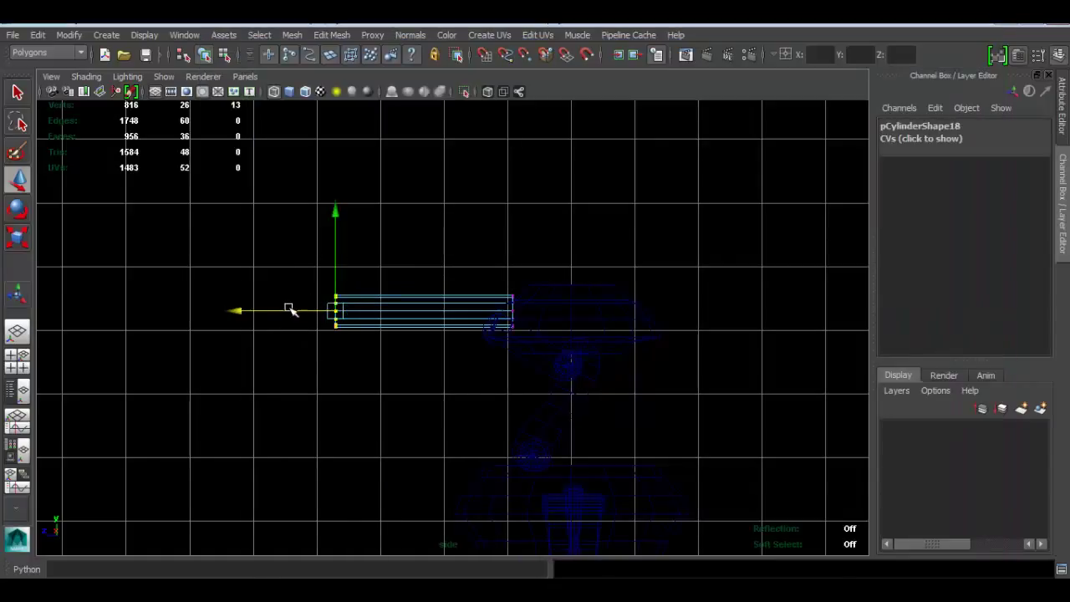
{"action": "left_click_drag", "start_coordinate": [239, 306], "coordinate": [145, 285]}
{"action": "middle_click_drag", "start_coordinate": [330, 319], "coordinate": [473, 349], "text": "alt"}
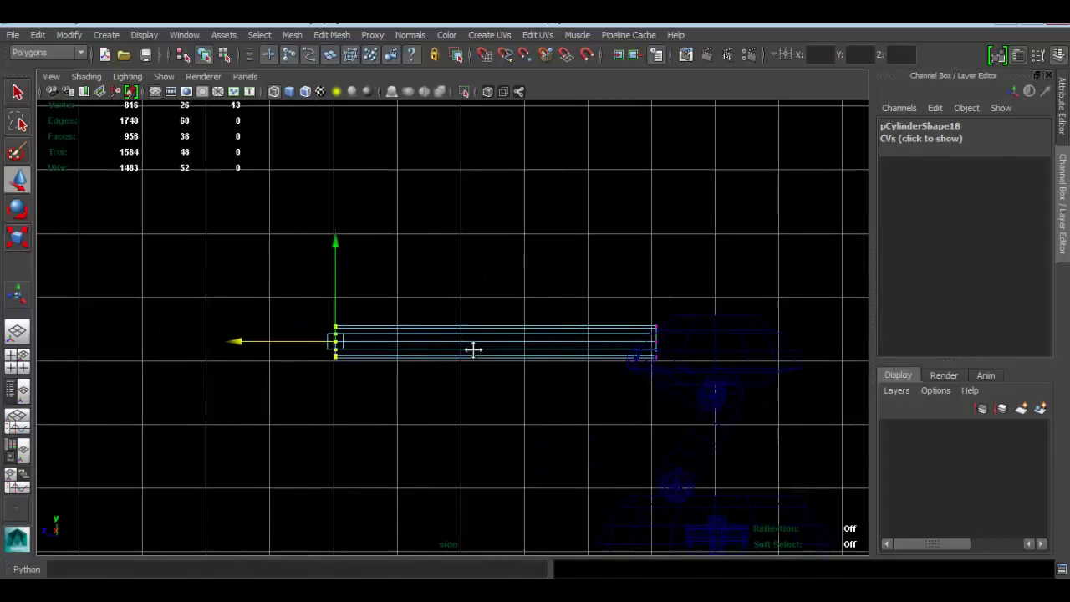
- Compare the barrel with the reference image again and fine-tune its length by shifting the front end vertices along Z
{"action": "left_click", "coordinate": [398, 589]}
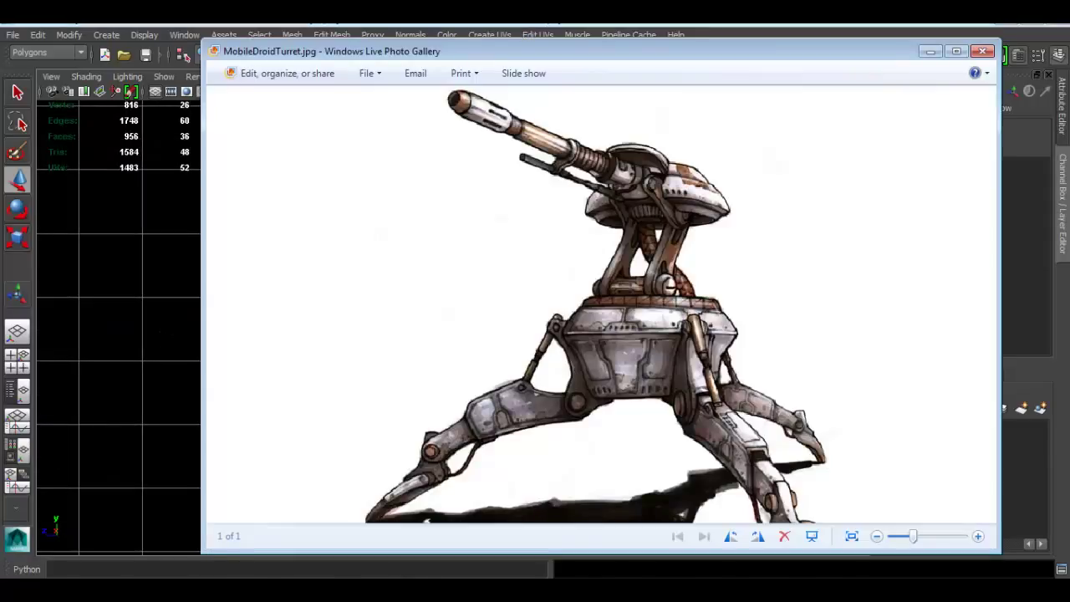
{"action": "left_click", "coordinate": [398, 588]}
{"action": "left_click", "coordinate": [398, 589]}
{"action": "key", "text": "alt+Tab"}
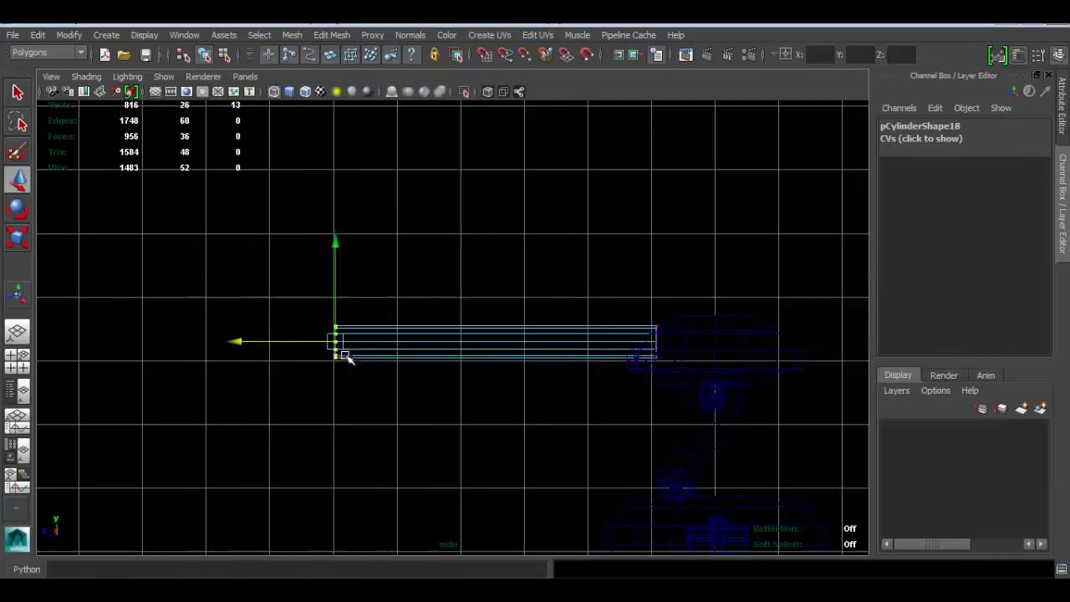
{"action": "left_click_drag", "start_coordinate": [286, 338], "coordinate": [262, 330]}
{"action": "middle_click_drag", "start_coordinate": [540, 386], "coordinate": [511, 287], "text": "alt"}
{"action": "scroll", "coordinate": [511, 288], "scroll_direction": "down", "scroll_amount": 3}
{"action": "scroll", "coordinate": [494, 290], "scroll_direction": "down", "scroll_amount": 4}
{"action": "scroll", "coordinate": [494, 290], "scroll_direction": "up", "scroll_amount": 4}
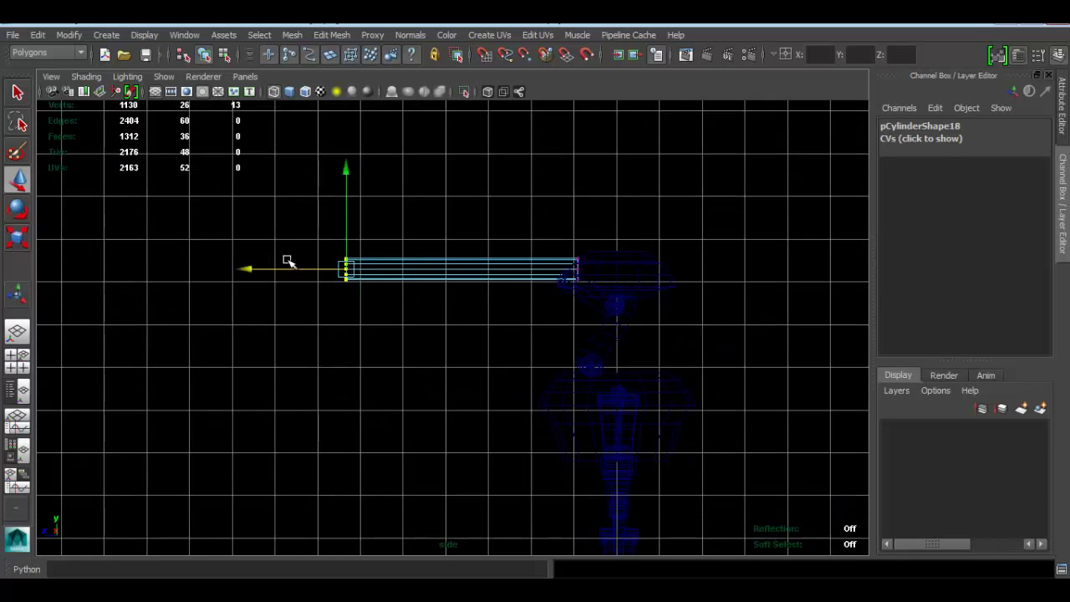
{"action": "left_click_drag", "start_coordinate": [283, 269], "coordinate": [318, 266]}
- Return to object mode, select the whole barrel and examine its length in the perspective view
{"action": "key", "text": "space"}
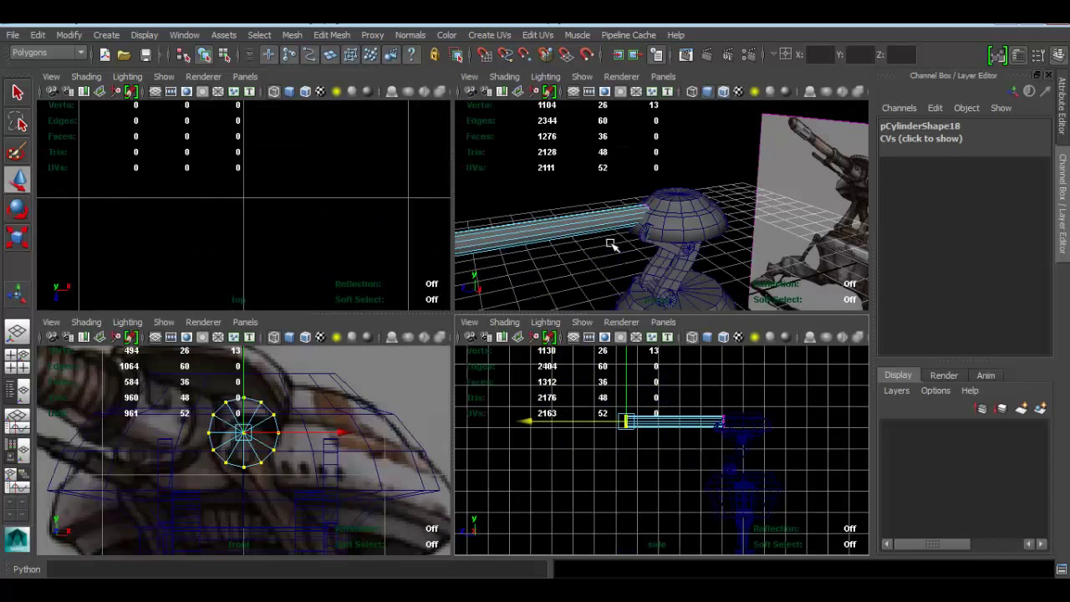
{"action": "key", "text": "space"}
{"action": "left_click_drag", "start_coordinate": [535, 270], "coordinate": [483, 316], "text": "alt"}
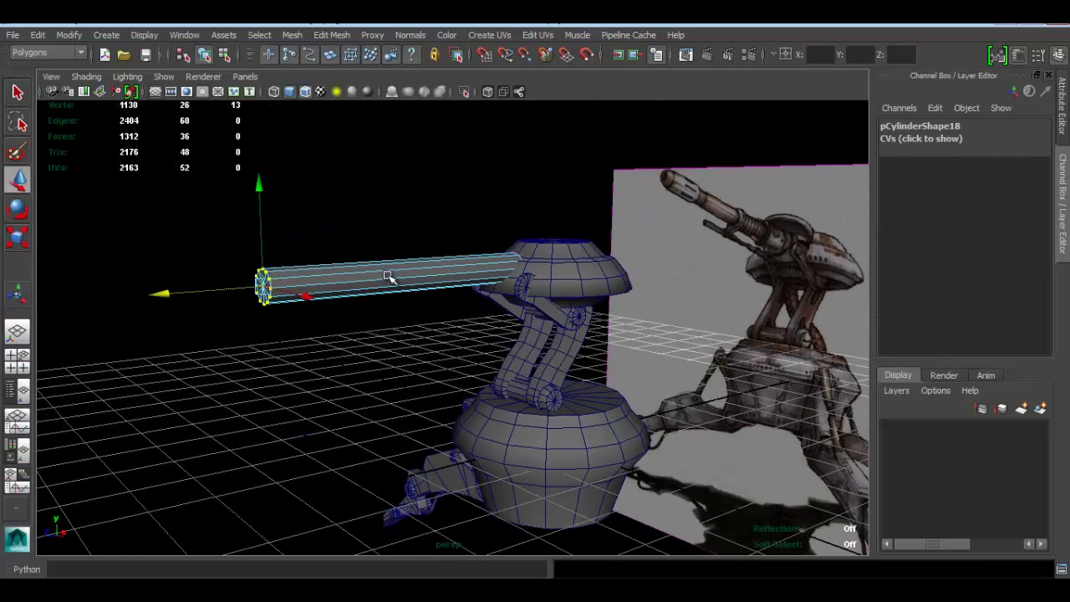
{"action": "left_click", "coordinate": [474, 209]}
{"action": "left_click", "coordinate": [435, 261]}
{"action": "left_click_drag", "start_coordinate": [434, 260], "coordinate": [380, 283], "text": "alt"}
{"action": "key", "text": "r"}
{"action": "left_click_drag", "start_coordinate": [450, 327], "coordinate": [415, 343], "text": "alt"}
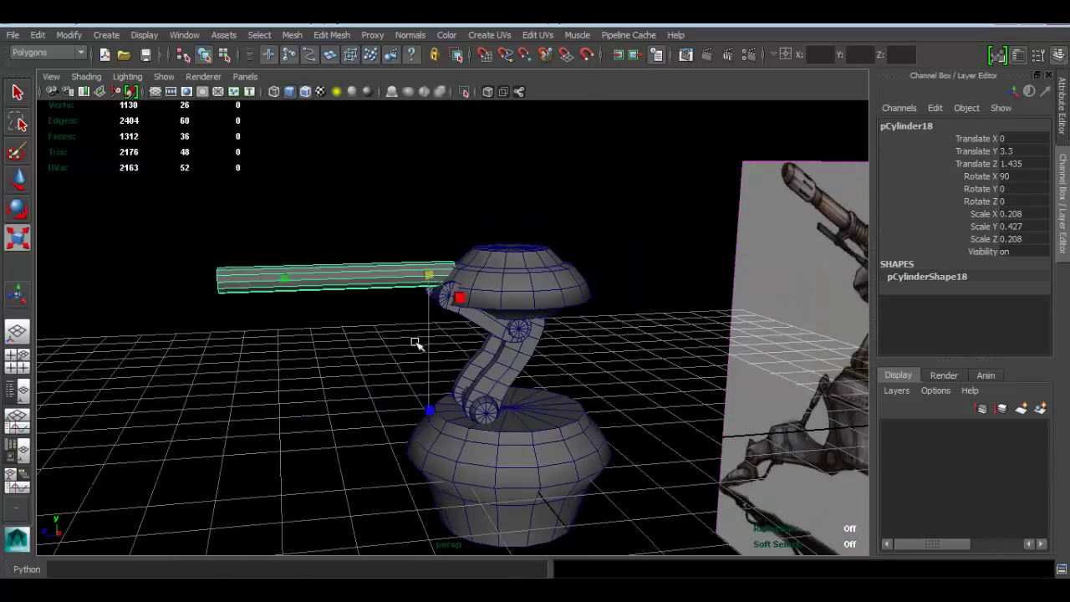
- Frame the barrel's front end in the side view and study the muzzle segments in MobileDroidTurret.jpg
{"action": "key", "text": "space"}
{"action": "key", "text": "space"}
{"action": "right_click_drag", "start_coordinate": [402, 343], "coordinate": [483, 309], "text": "alt"}
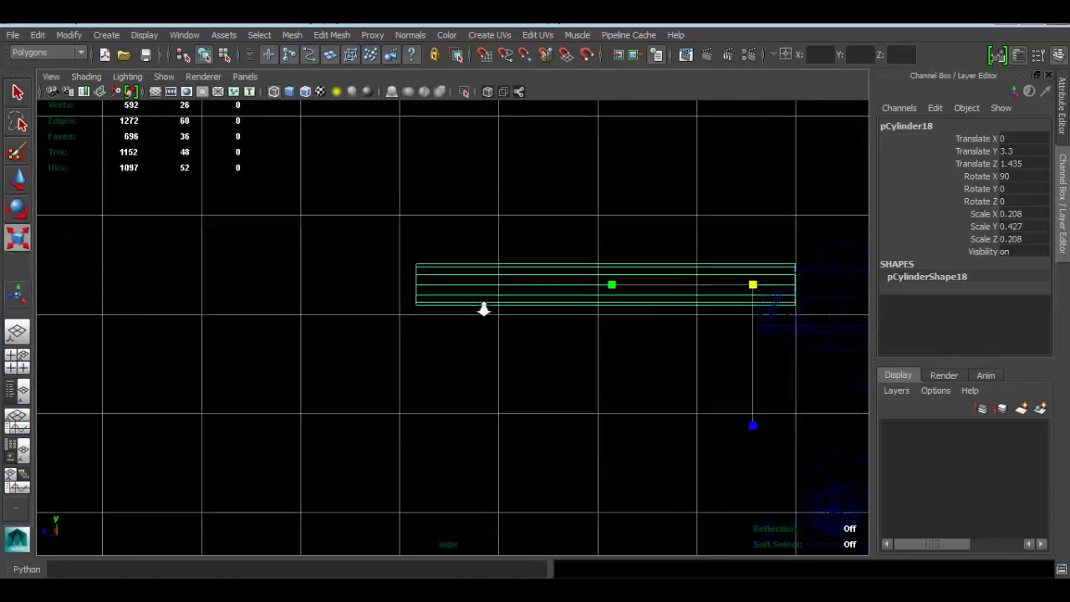
{"action": "scroll", "coordinate": [483, 308], "scroll_direction": "up", "scroll_amount": 2}
{"action": "key", "text": "w"}
{"action": "middle_click_drag", "start_coordinate": [483, 298], "coordinate": [413, 423], "text": "alt"}
{"action": "left_click", "coordinate": [408, 590]}
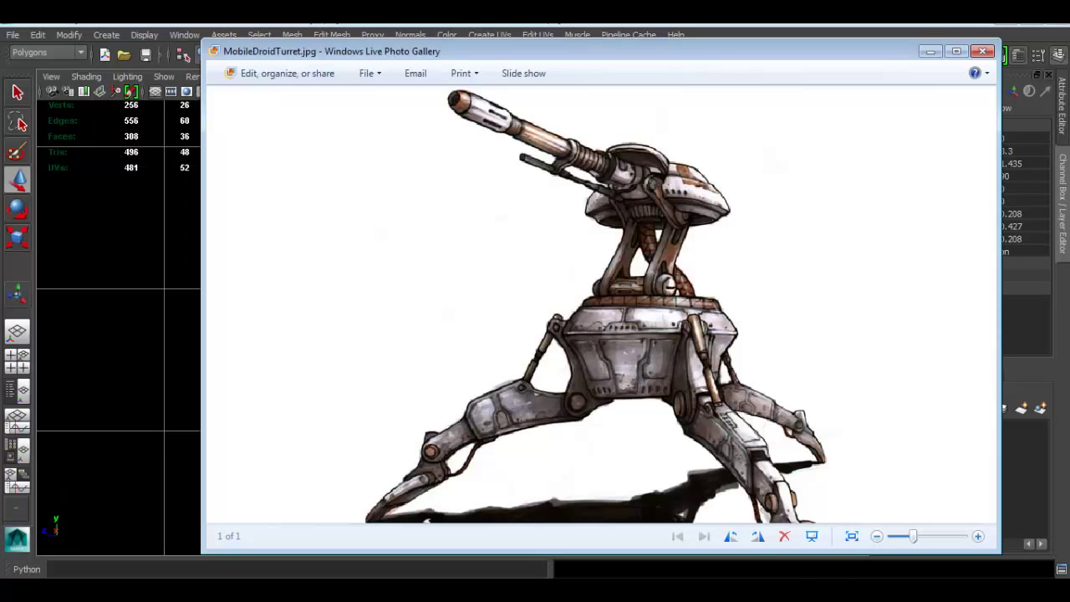
{"action": "key", "text": "alt+Tab"}
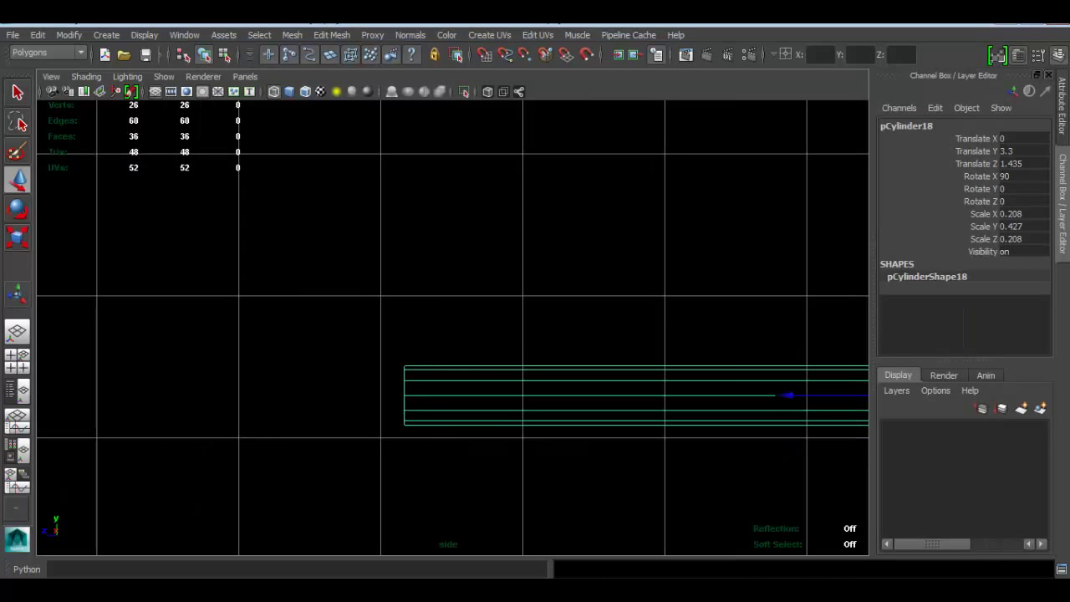
{"action": "key", "text": "alt+Tab"}
{"action": "key", "text": "alt+Tab"}
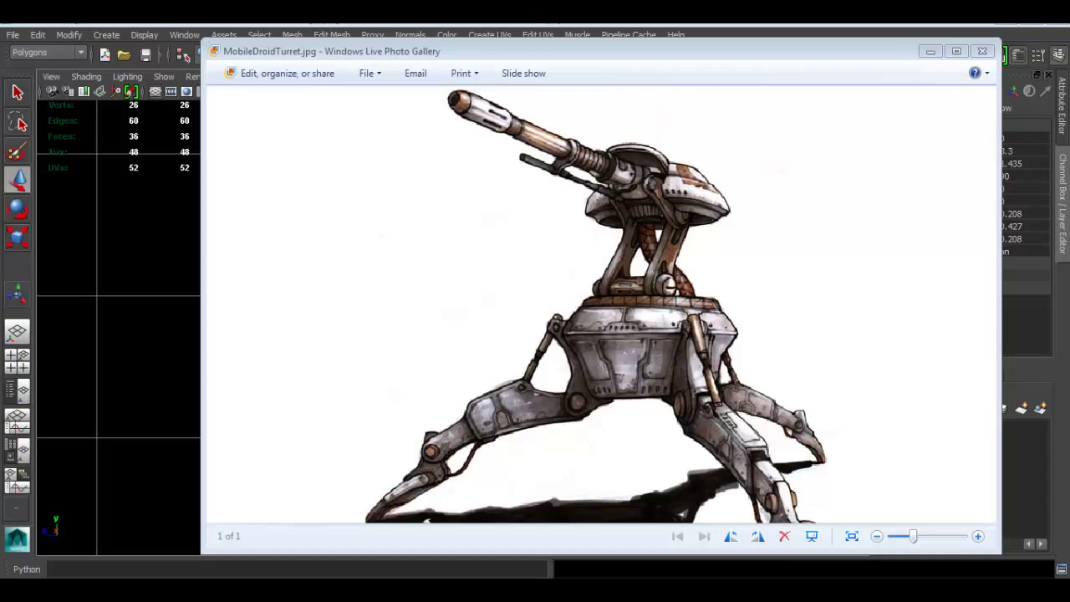
{"action": "key", "text": "alt+Tab"}
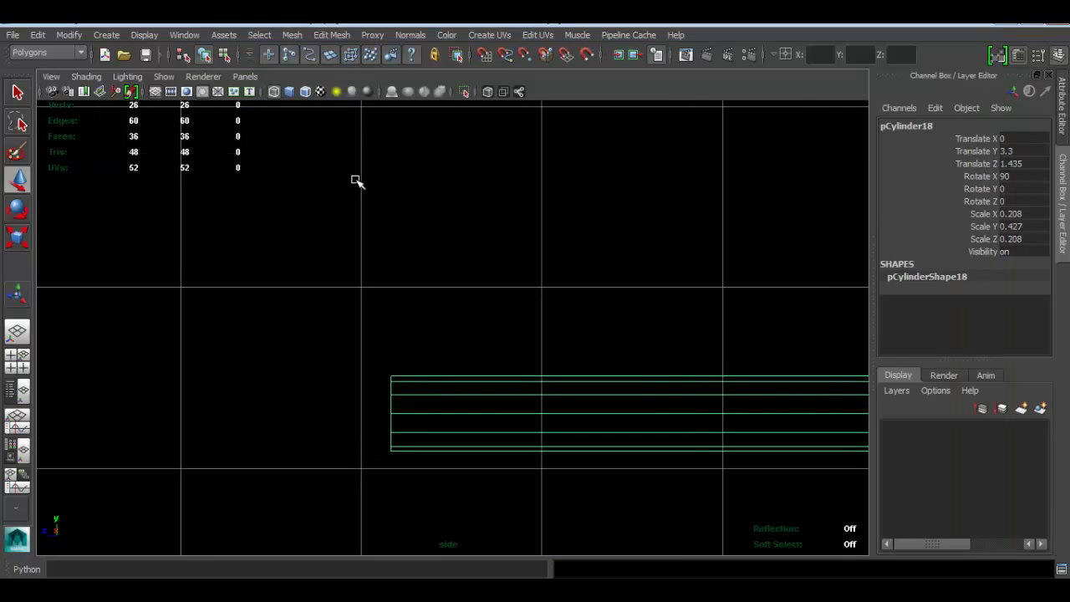
- Insert an edge loop around the barrel near its front end to mark off the muzzle tip, following the reference image
{"action": "left_click", "coordinate": [339, 36]}
{"action": "left_click", "coordinate": [422, 190]}
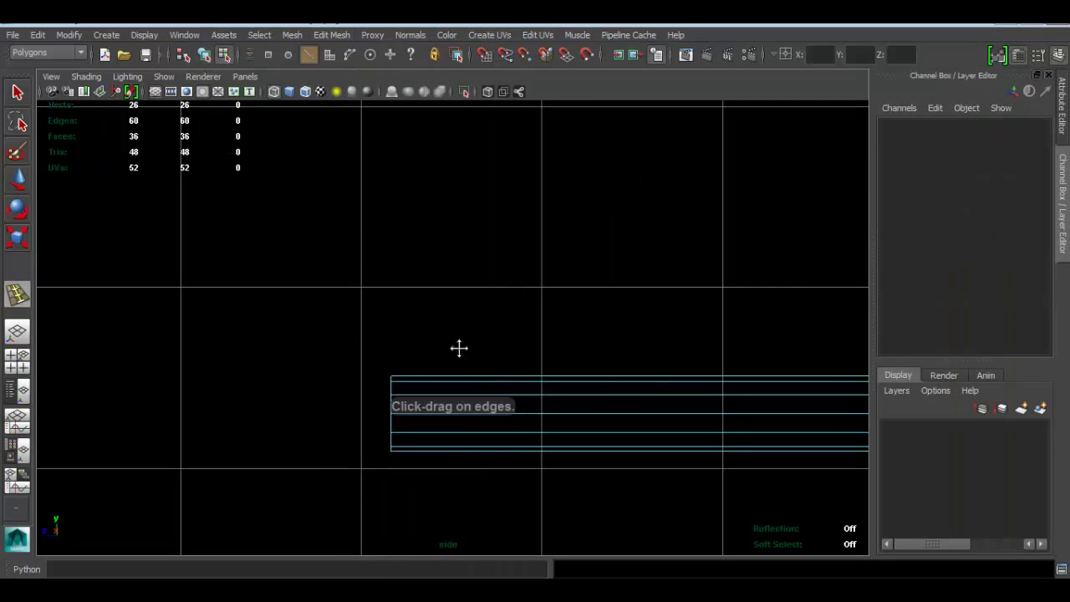
{"action": "scroll", "coordinate": [443, 427], "scroll_direction": "up", "scroll_amount": 2}
{"action": "key", "text": "alt+Tab"}
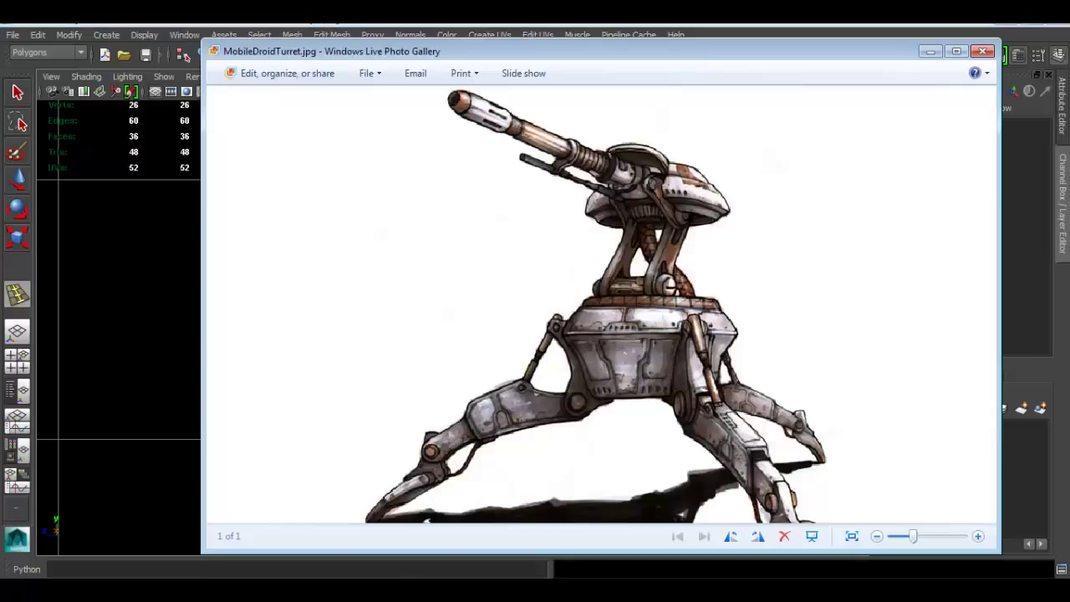
{"action": "key", "text": "alt+Tab"}
{"action": "left_click_drag", "start_coordinate": [430, 309], "coordinate": [449, 310]}
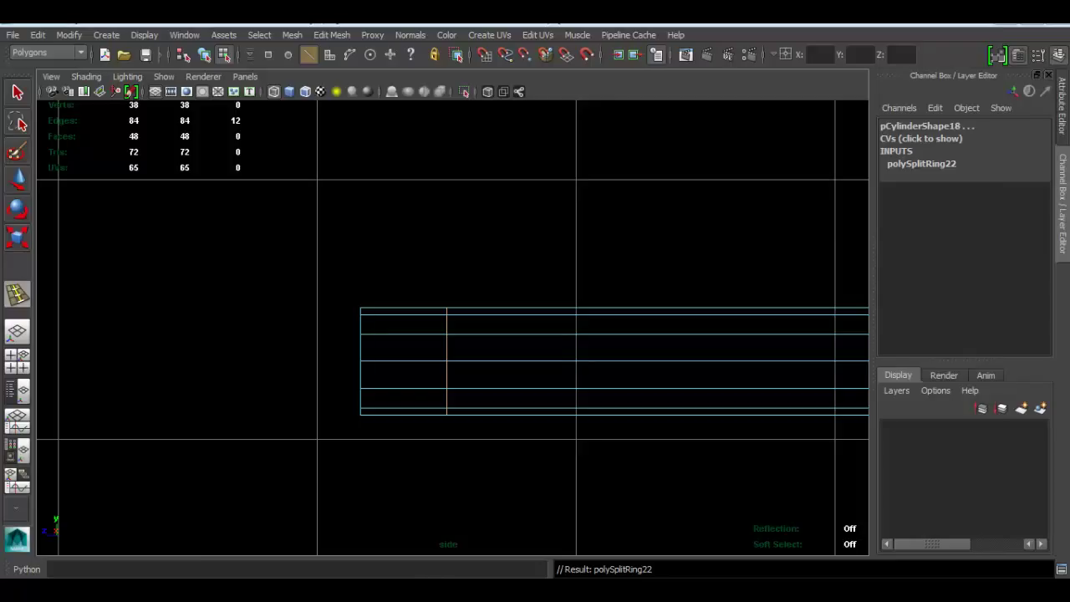
{"action": "key", "text": "alt+Tab"}
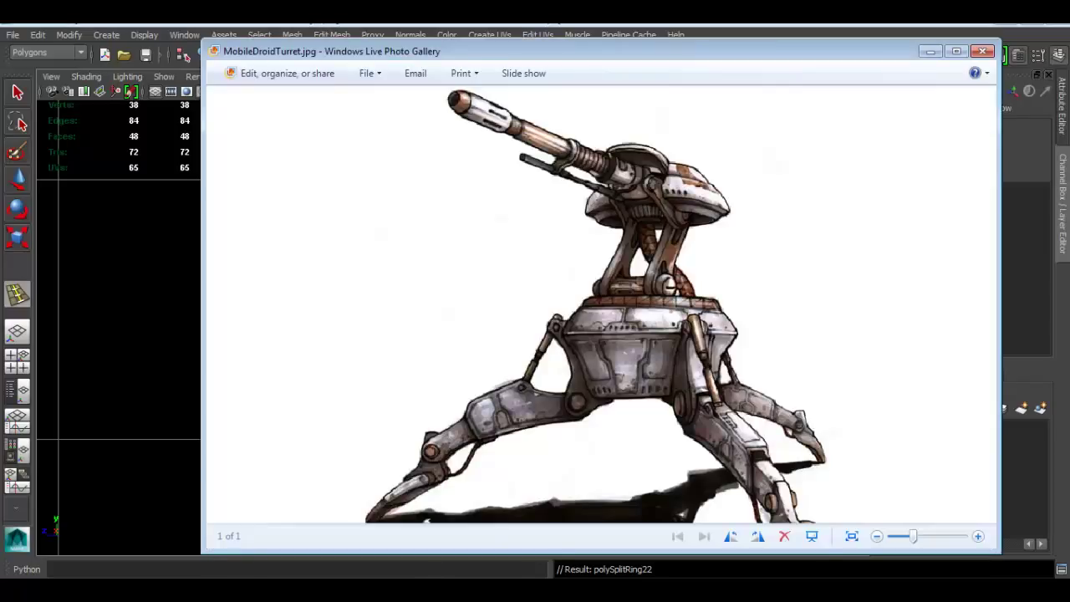
{"action": "key", "text": "alt+Tab"}
{"action": "key", "text": "q"}
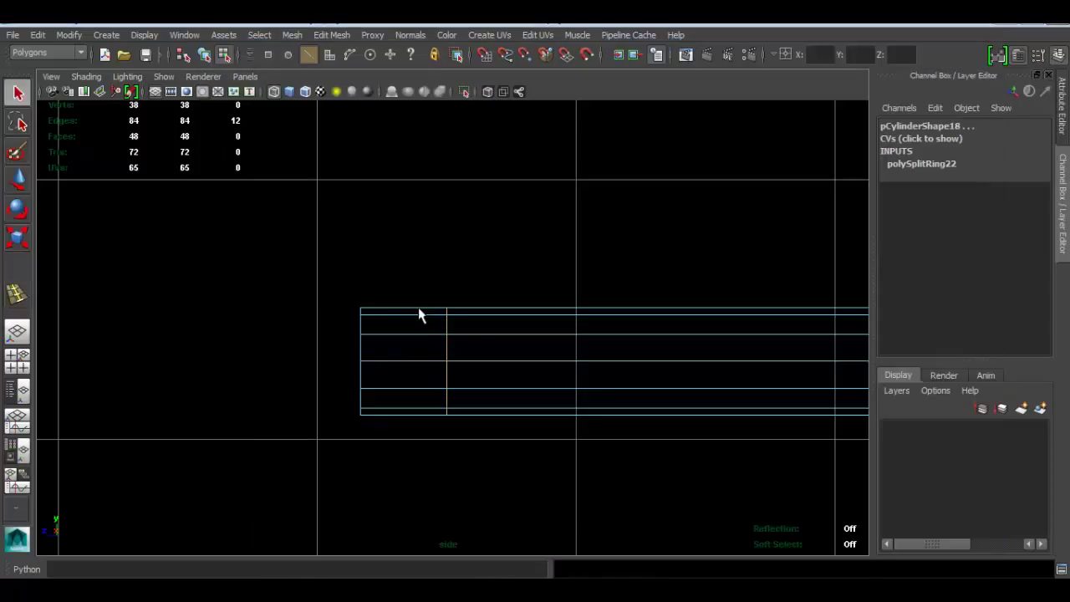
- Taper the muzzle tip by selecting the barrel's front end vertices and scaling them uniformly to roughly half the barrel's diameter
{"action": "right_click_drag", "start_coordinate": [418, 253], "coordinate": [355, 250]}
{"action": "left_click_drag", "start_coordinate": [336, 256], "coordinate": [390, 443]}
{"action": "key", "text": "r"}
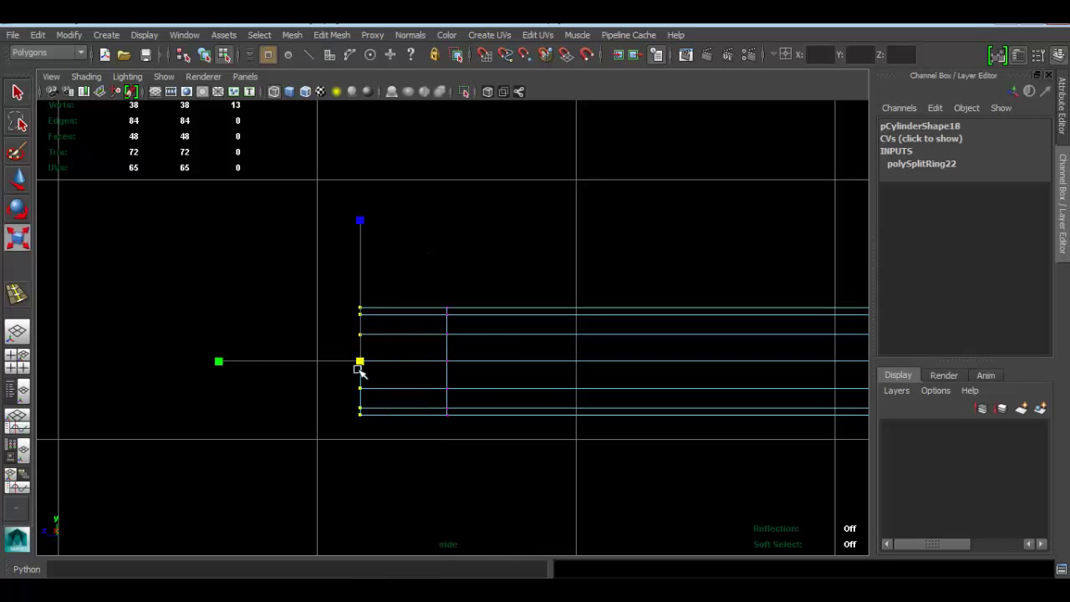
{"action": "left_click_drag", "start_coordinate": [359, 361], "coordinate": [324, 352]}
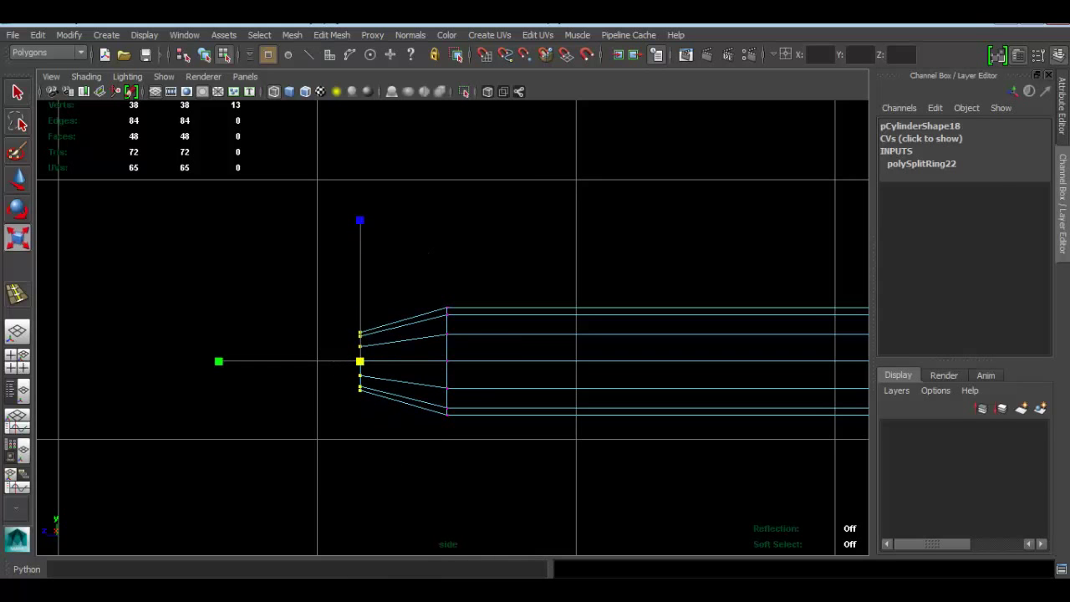
- Shorten the tapered tip by moving its front vertices back along Z, checking the muzzle shape against MobileDroidTurret.jpg
{"action": "key", "text": "alt+Tab"}
{"action": "key", "text": "alt+Tab"}
{"action": "key", "text": "w"}
{"action": "left_click_drag", "start_coordinate": [311, 364], "coordinate": [347, 360]}
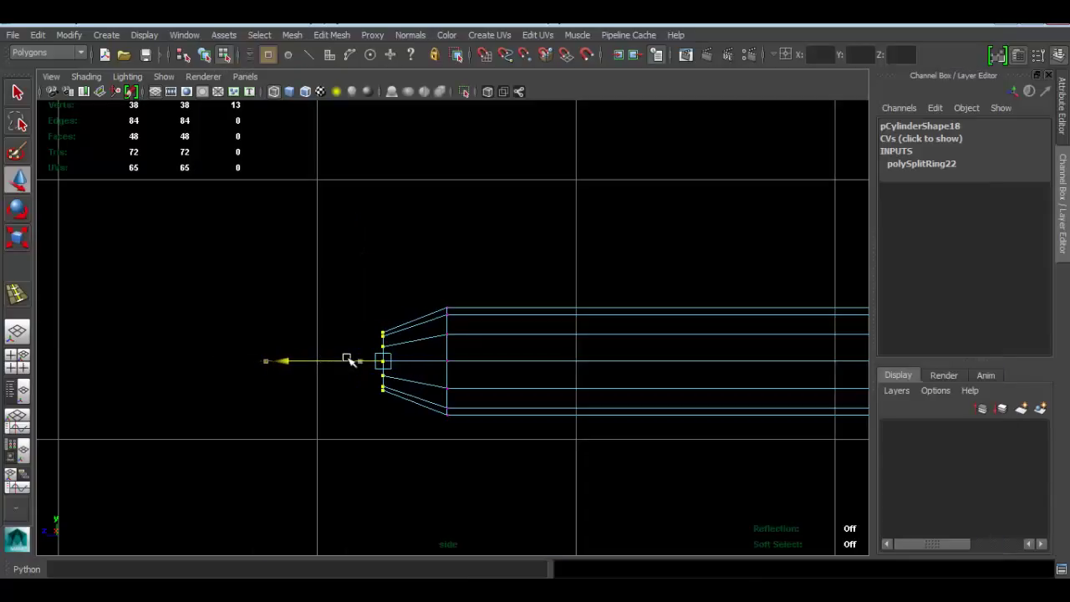
{"action": "key", "text": "alt+Tab"}
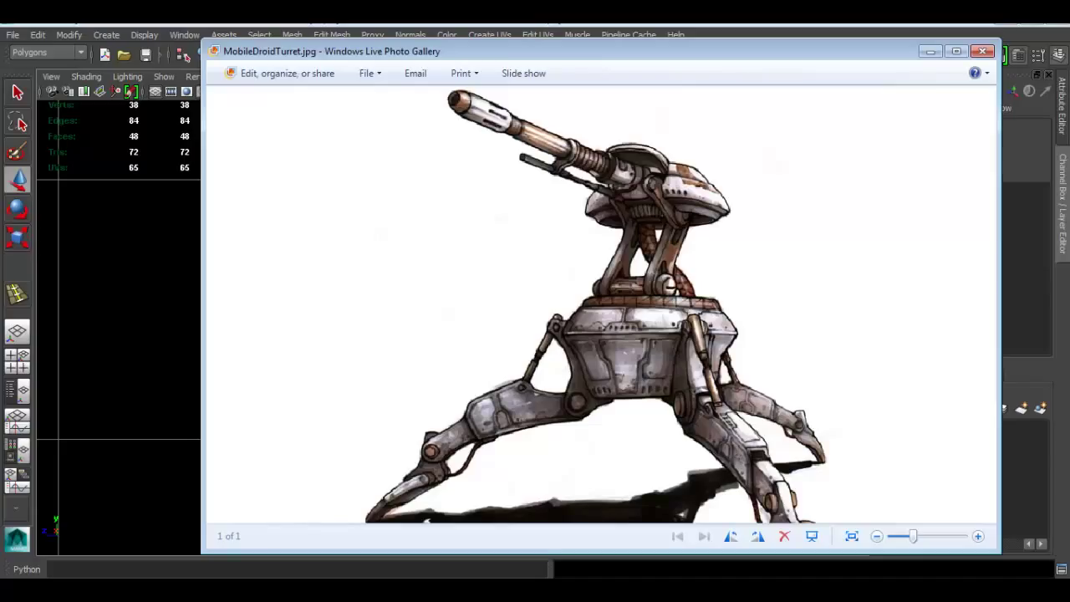
{"action": "key", "text": "alt+Tab"}
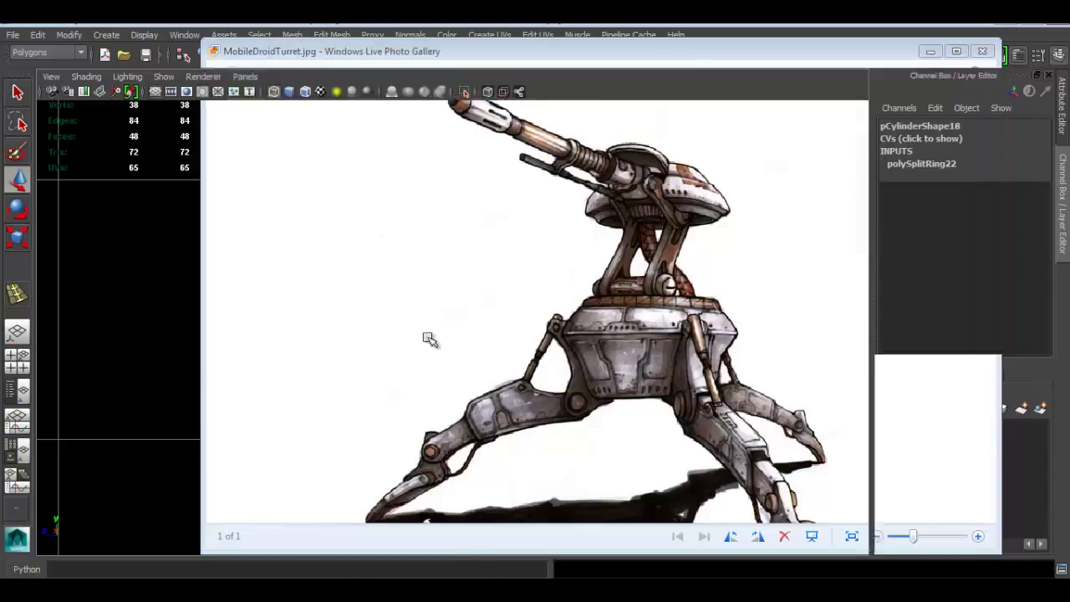
- Insert an edge loop around the barrel just behind the base of the tapered tip
{"action": "left_click", "coordinate": [331, 34]}
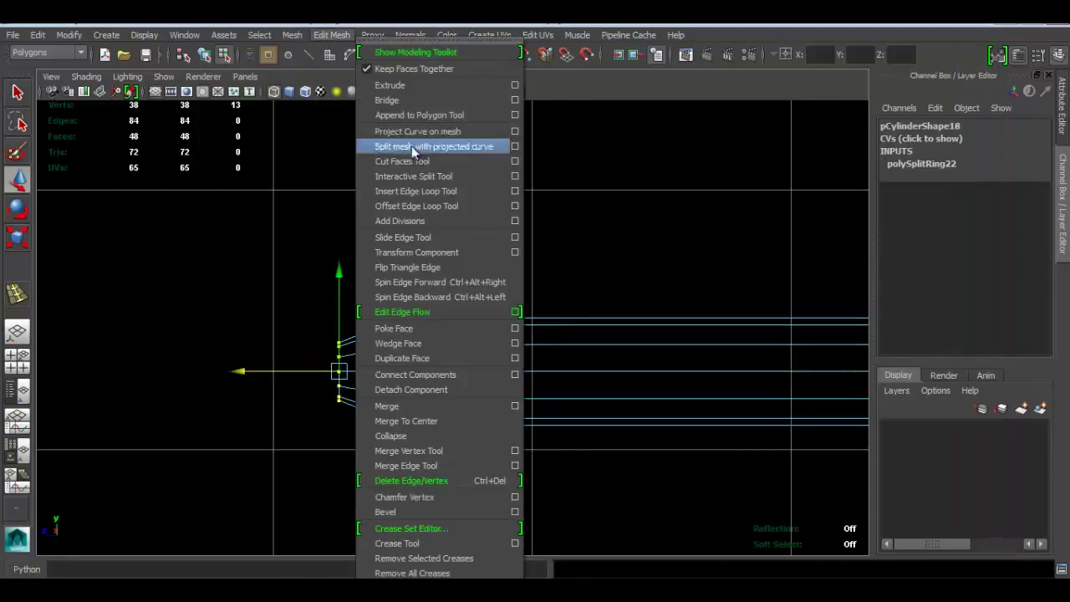
{"action": "left_click", "coordinate": [421, 194]}
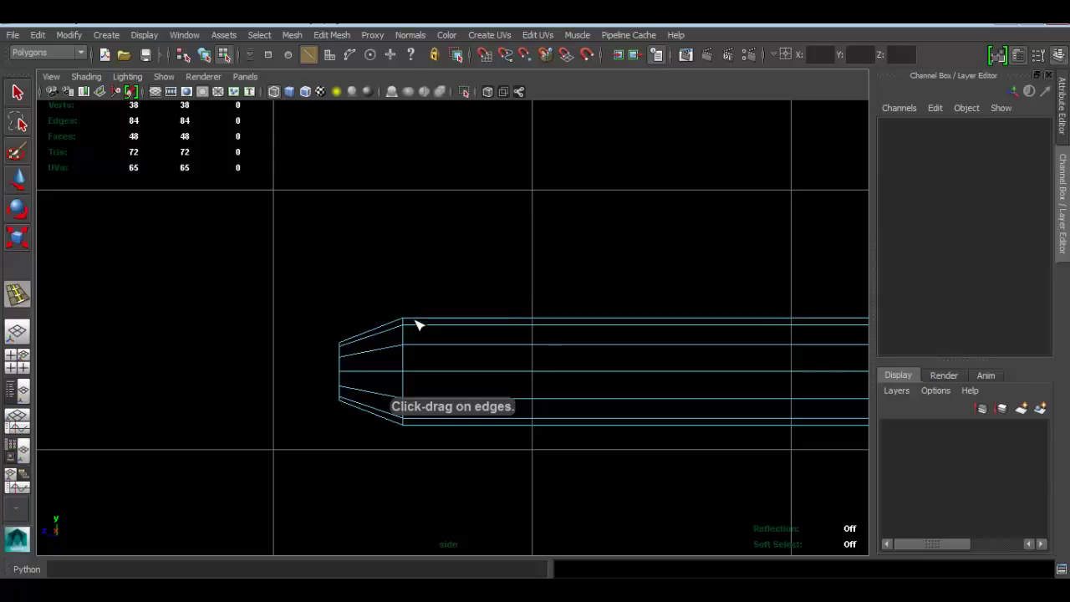
{"action": "left_click", "coordinate": [418, 322]}
{"action": "middle_click_drag", "start_coordinate": [418, 325], "coordinate": [345, 318], "text": "alt"}
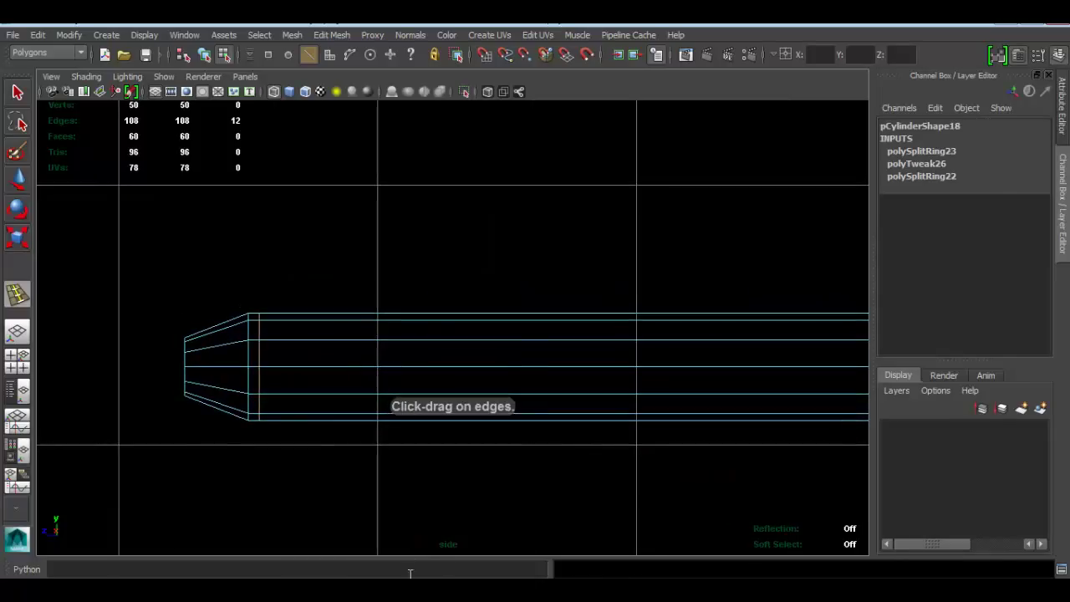
- Check the reference image and insert two closely spaced edge loops farther back to mark the muzzle sleeve's rear end
{"action": "key", "text": "alt+Tab"}
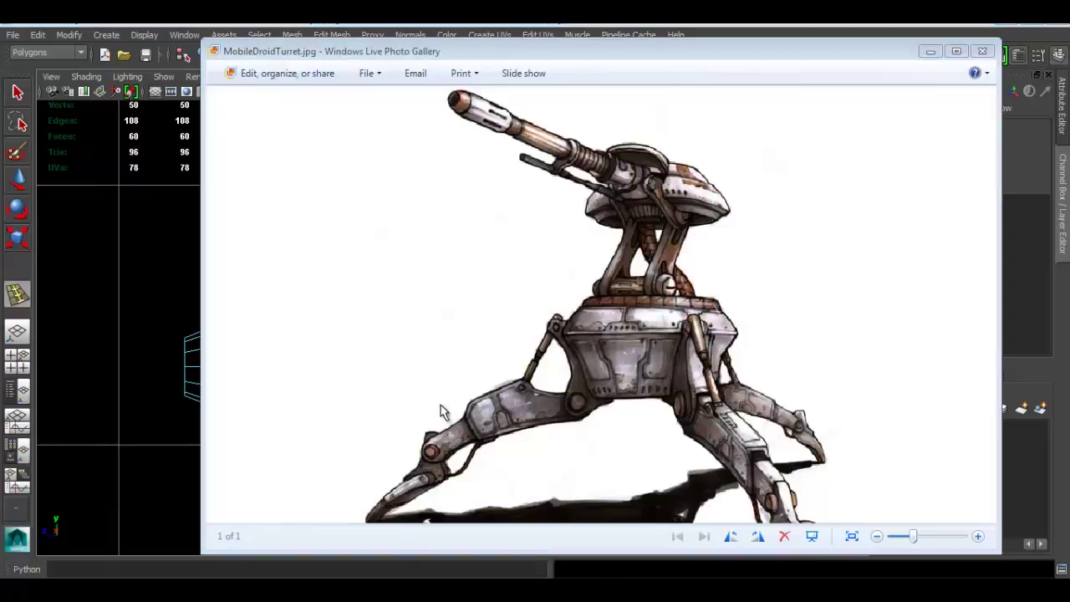
{"action": "key", "text": "alt+Tab"}
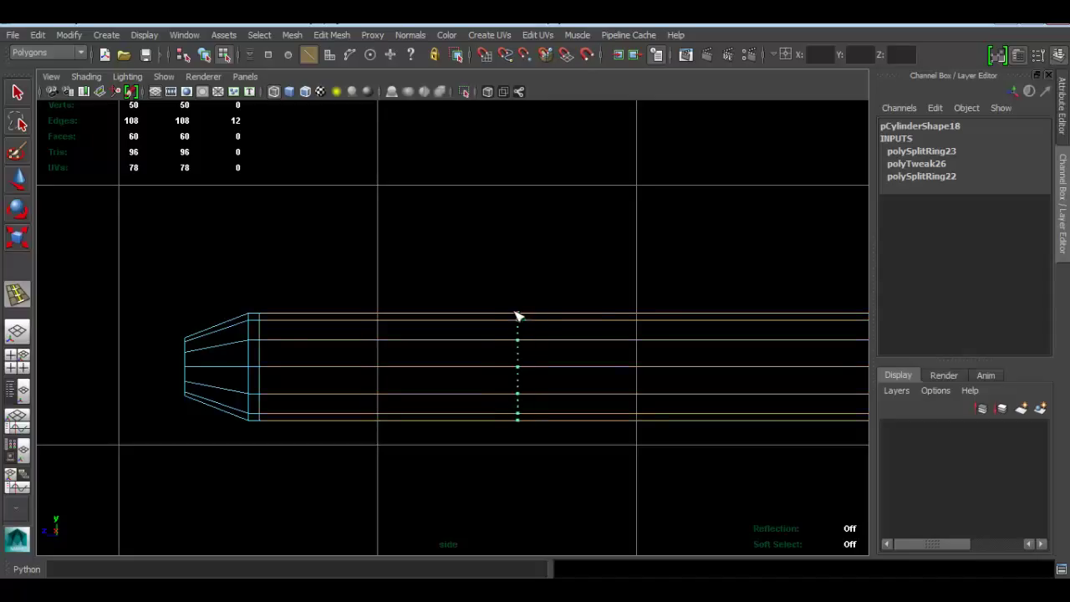
{"action": "left_click", "coordinate": [508, 314]}
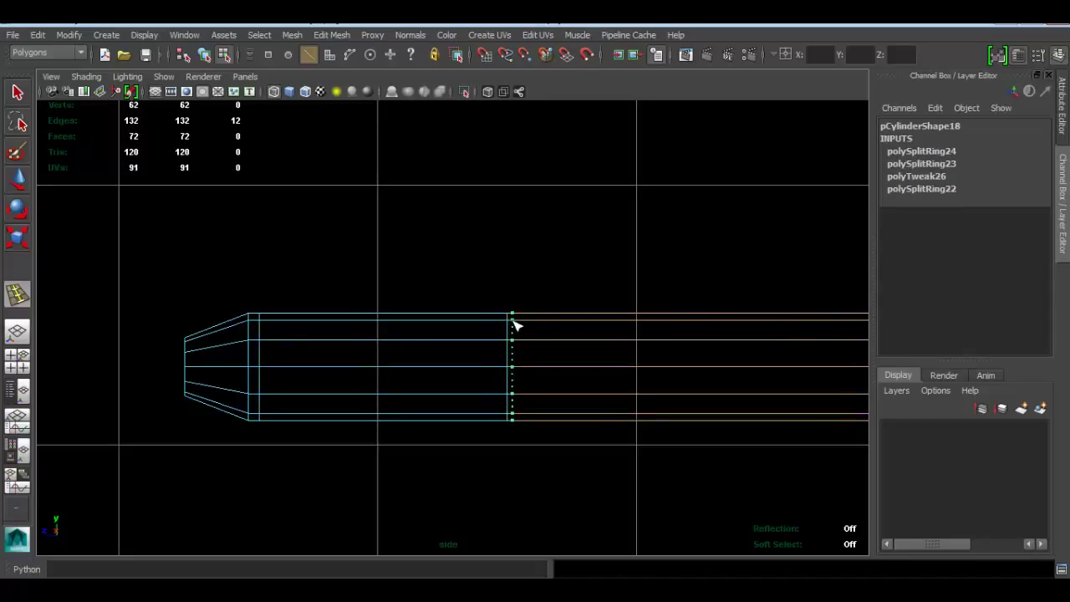
{"action": "left_click", "coordinate": [513, 316]}
- Select the ring of barrel faces between the loop behind the tip and the rear pair of loops
{"action": "key", "text": "q"}
{"action": "right_click_drag", "start_coordinate": [375, 330], "coordinate": [375, 289]}
{"action": "left_click_drag", "start_coordinate": [346, 241], "coordinate": [415, 487]}
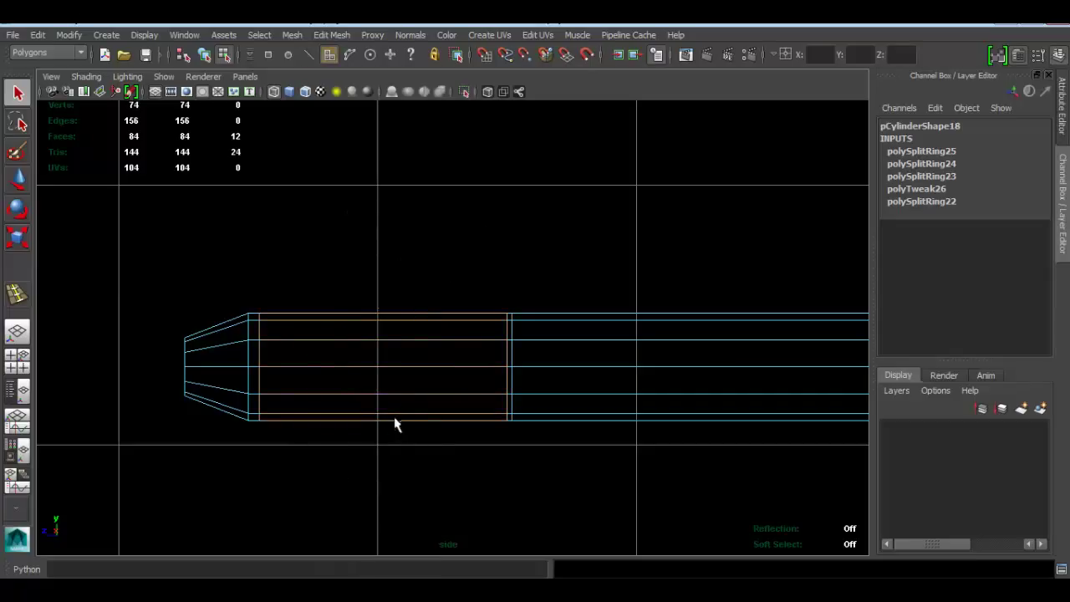
{"action": "key", "text": "r"}
{"action": "left_click_drag", "start_coordinate": [384, 367], "coordinate": [394, 369]}
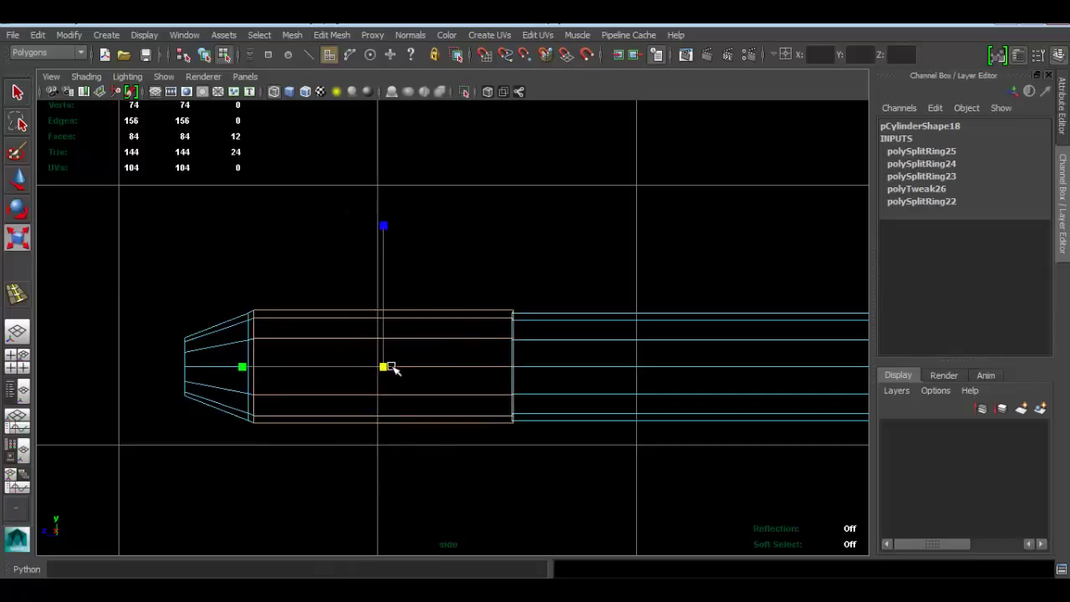
{"action": "key", "text": "ctrl+z"}
- Push the selected sleeve faces outward in the perspective view with Transform Component, to a Local Translate Z of about 0.036
{"action": "key", "text": "space"}
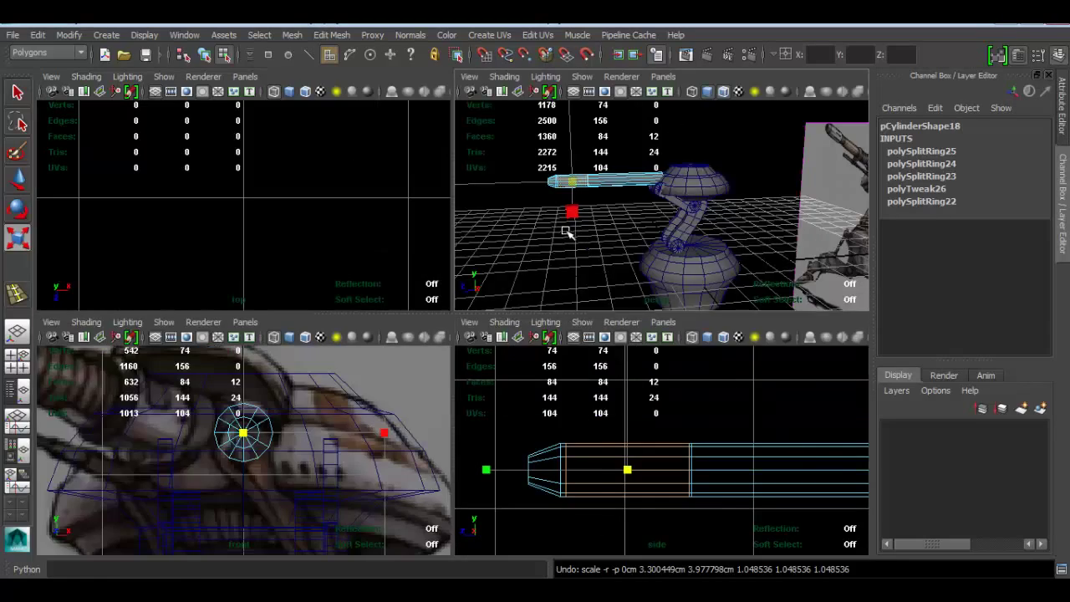
{"action": "key", "text": "space"}
{"action": "left_click_drag", "start_coordinate": [435, 288], "coordinate": [452, 294], "text": "alt"}
{"action": "key", "text": "f"}
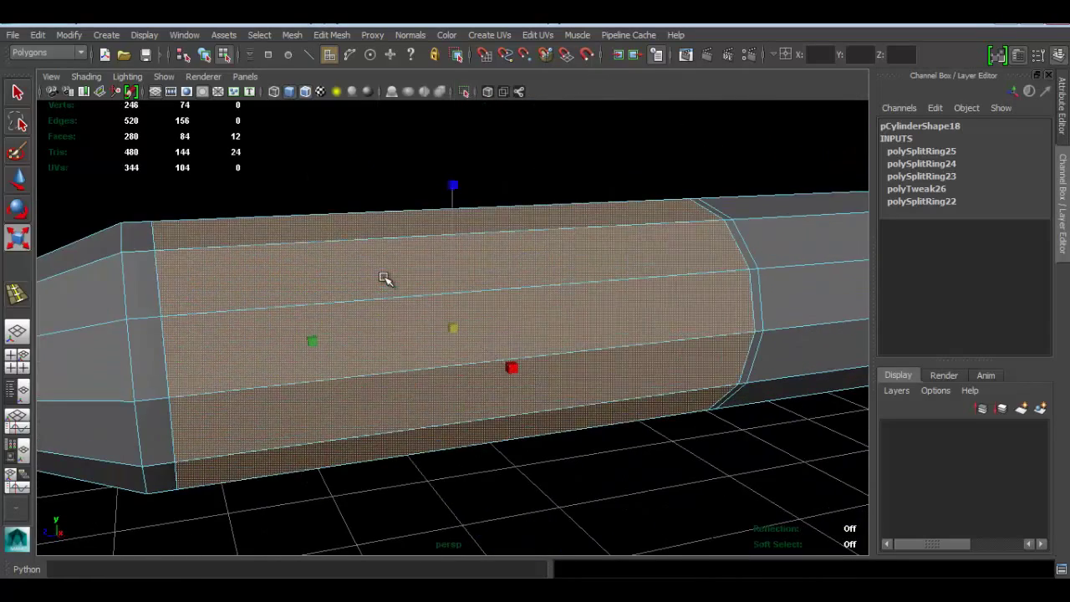
{"action": "left_click", "coordinate": [319, 37]}
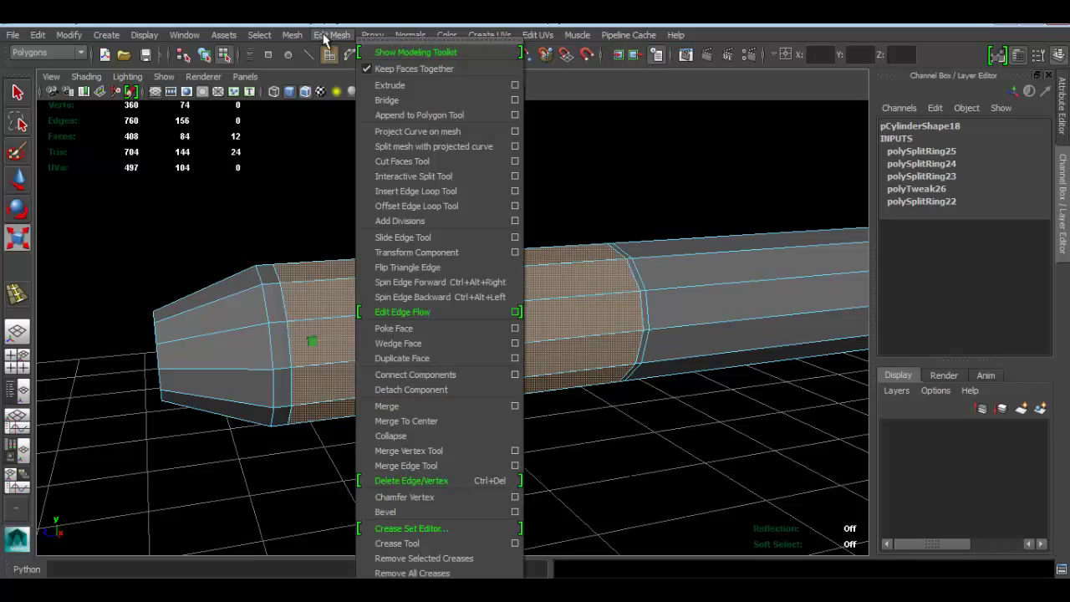
{"action": "left_click", "coordinate": [426, 251]}
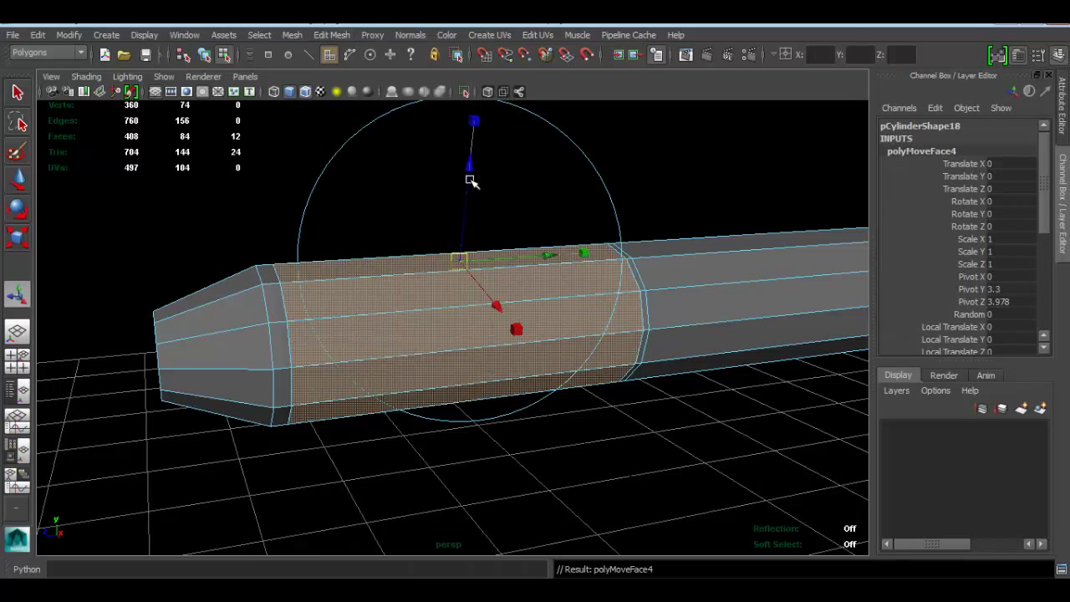
{"action": "left_click_drag", "start_coordinate": [473, 172], "coordinate": [470, 154]}
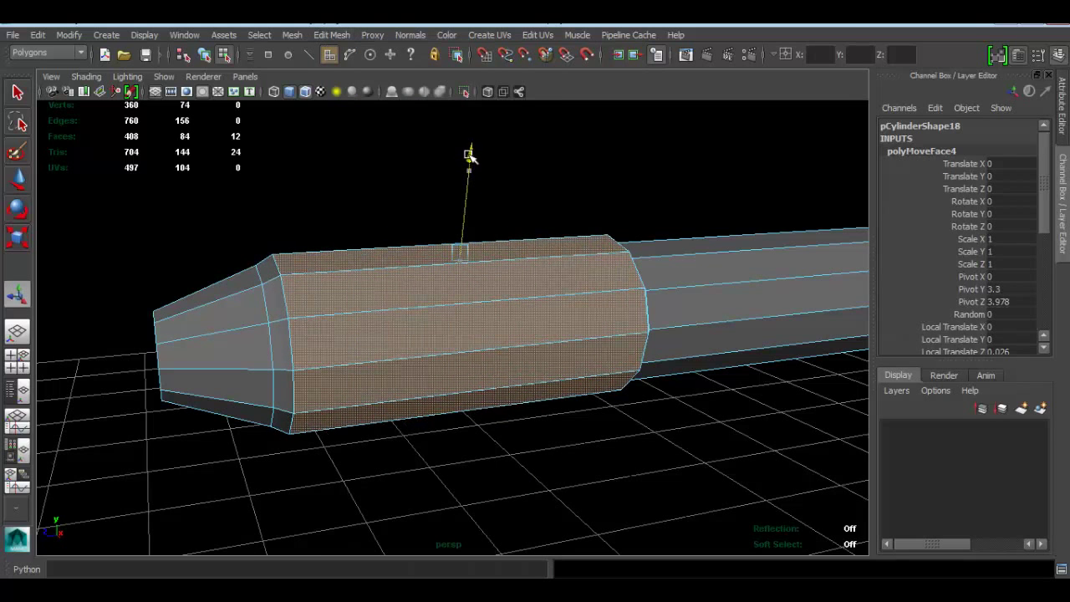
{"action": "left_click_drag", "start_coordinate": [577, 266], "coordinate": [513, 268], "text": "alt"}
{"action": "left_click_drag", "start_coordinate": [435, 154], "coordinate": [432, 146]}
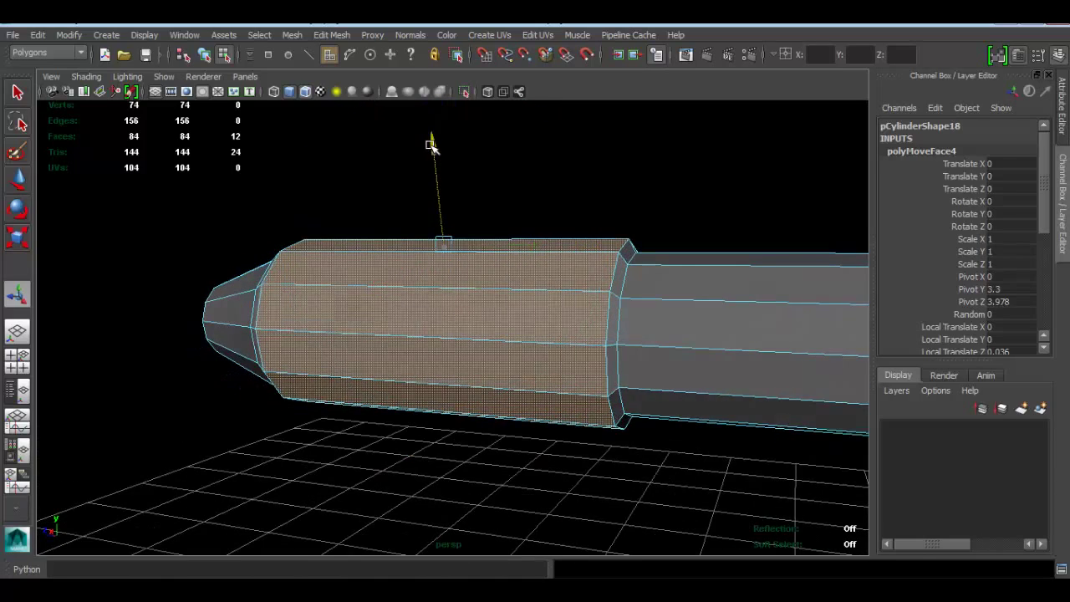
- Compare the sleeve with MobileDroidTurret.jpg and thicken it further, to a Local Translate Z of about 0.046
{"action": "left_click", "coordinate": [420, 587]}
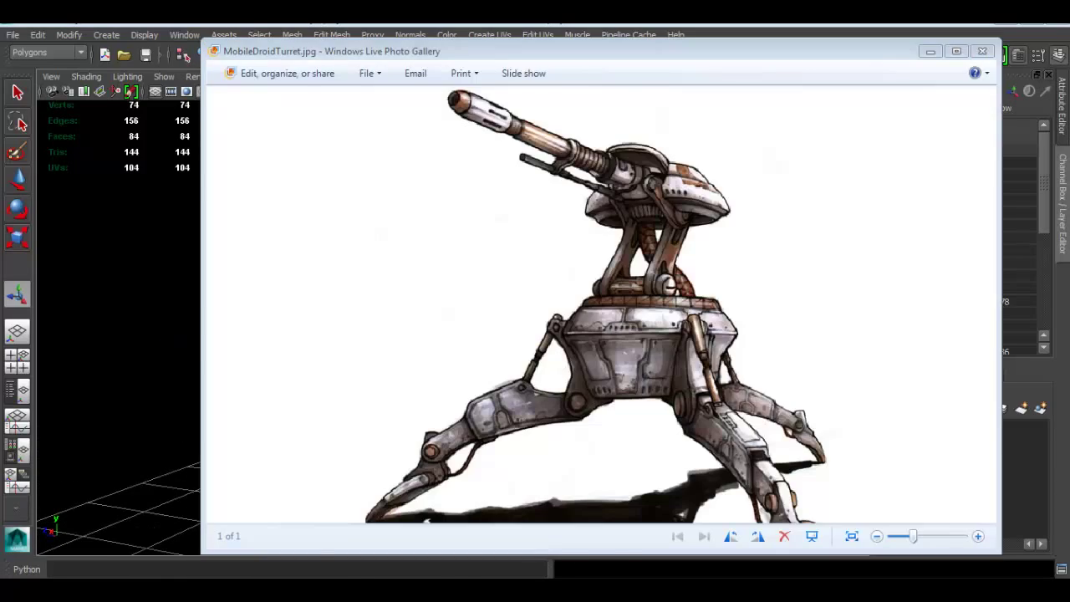
{"action": "key", "text": "alt+Tab"}
{"action": "left_click_drag", "start_coordinate": [437, 279], "coordinate": [451, 201], "text": "alt"}
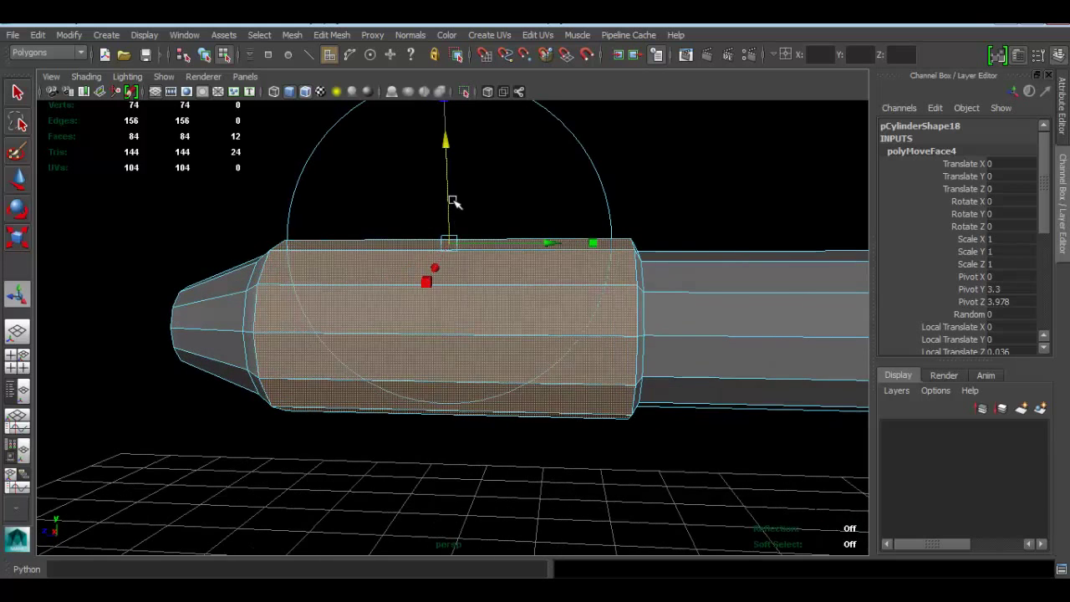
{"action": "left_click_drag", "start_coordinate": [444, 134], "coordinate": [444, 131]}
- Select the edge loop at the base of the tapered tip and shift it slightly back along Z toward the sleeve
{"action": "left_click_drag", "start_coordinate": [294, 289], "coordinate": [341, 295], "text": "alt"}
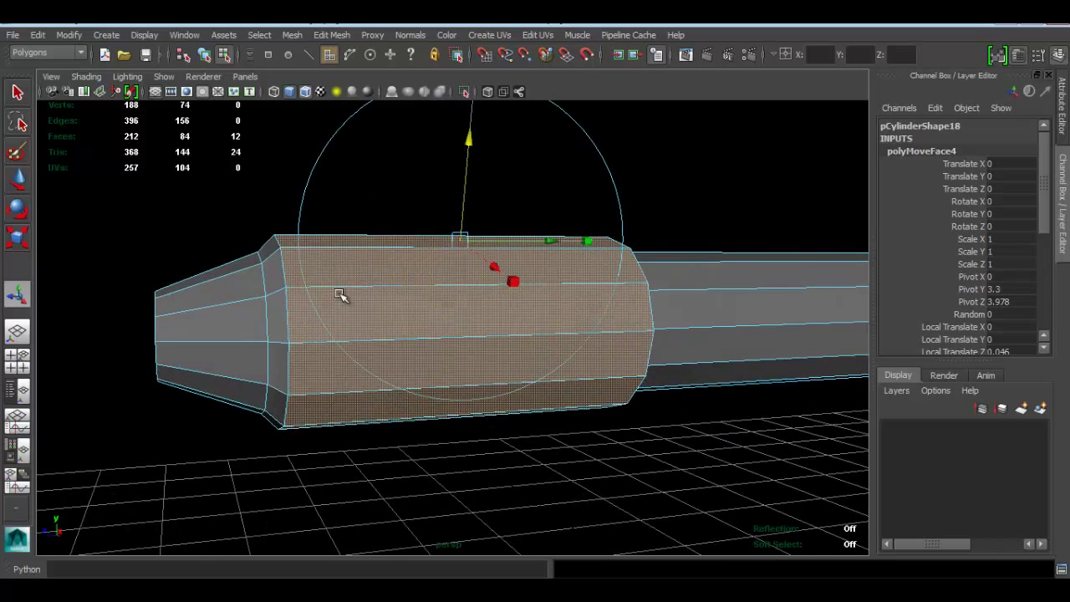
{"action": "right_click_drag", "start_coordinate": [312, 304], "coordinate": [306, 238]}
{"action": "right_click_drag", "start_coordinate": [276, 316], "coordinate": [277, 219]}
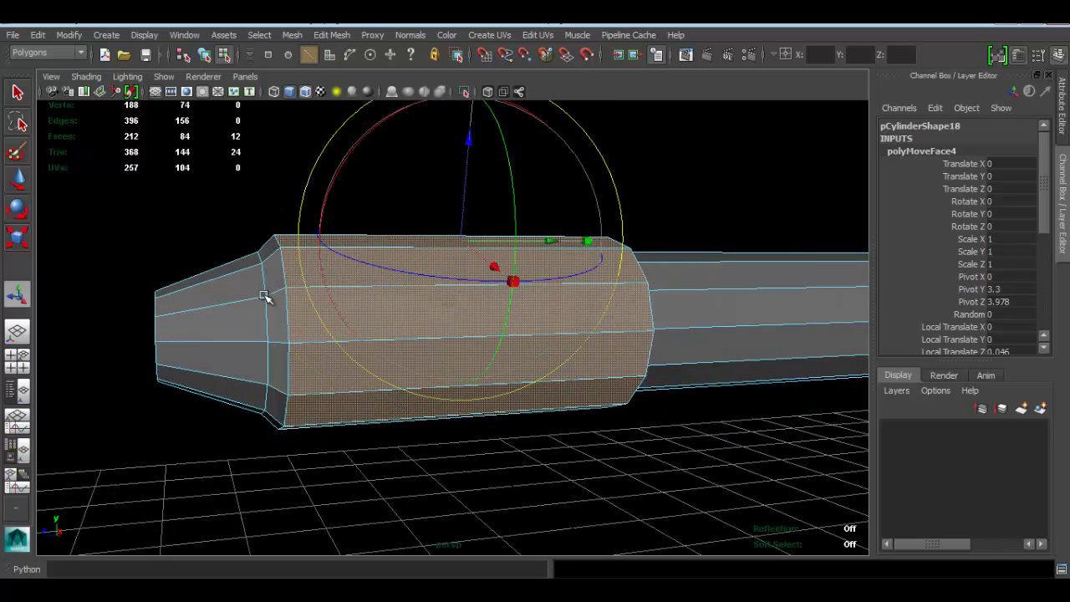
{"action": "double_click", "coordinate": [264, 286]}
{"action": "key", "text": "w"}
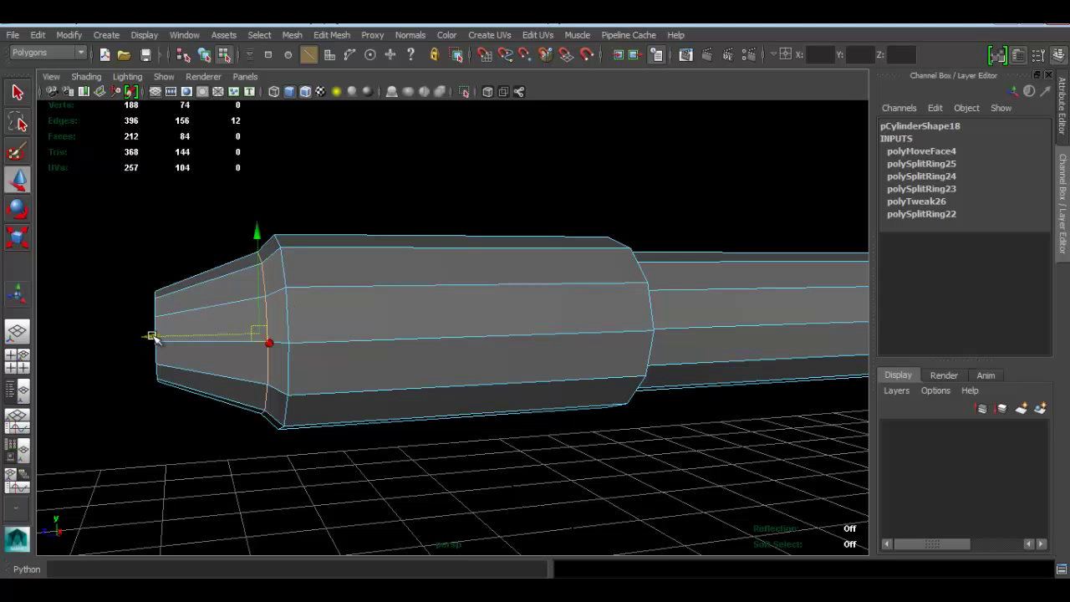
{"action": "left_click_drag", "start_coordinate": [156, 337], "coordinate": [159, 337]}
- Consult the reference image and shift the edge loop behind the sleeve's rear step slightly forward along Z
{"action": "left_click", "coordinate": [352, 589]}
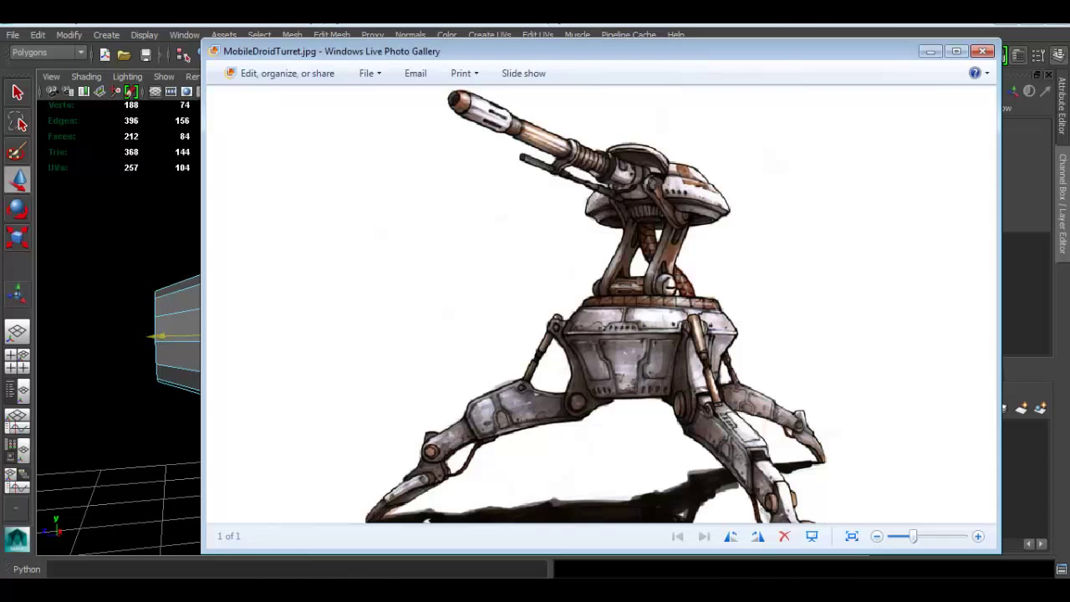
{"action": "left_click", "coordinate": [352, 588]}
{"action": "key", "text": "alt+Tab"}
{"action": "left_click_drag", "start_coordinate": [698, 307], "coordinate": [616, 302], "text": "alt"}
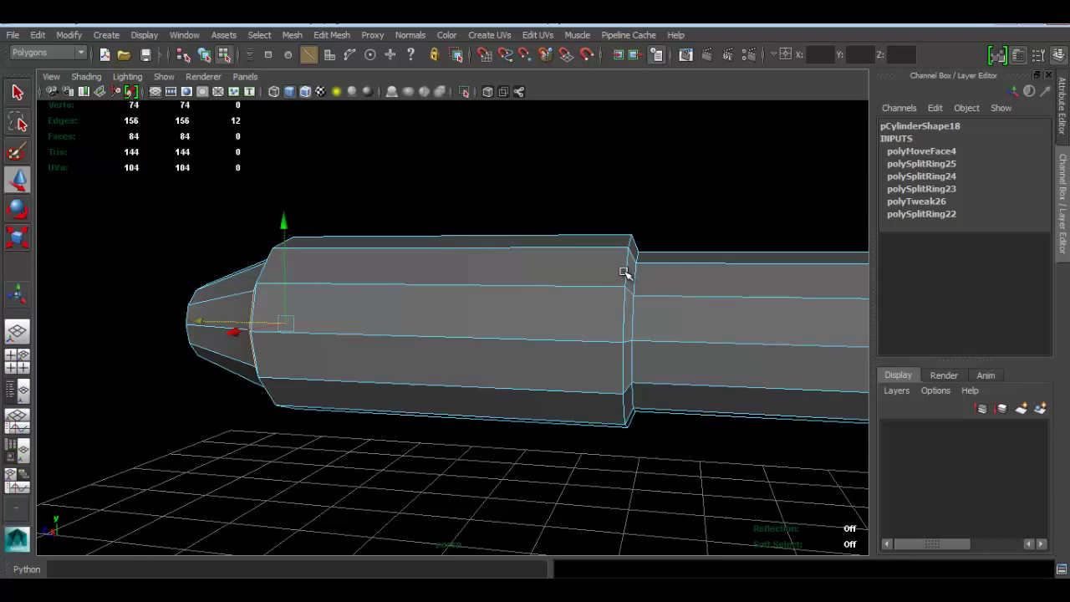
{"action": "double_click", "coordinate": [625, 272]}
{"action": "mouse_move", "coordinate": [529, 330]}
{"action": "left_mouse_down"}
{"action": "mouse_move", "coordinate": [513, 334]}
{"action": "mouse_move", "coordinate": [526, 331]}
{"action": "left_mouse_up"}
- Lengthen the sleeve after another reference check by moving all vertices at its rear end back along Z toward the turret head
{"action": "key", "text": "alt+Tab"}
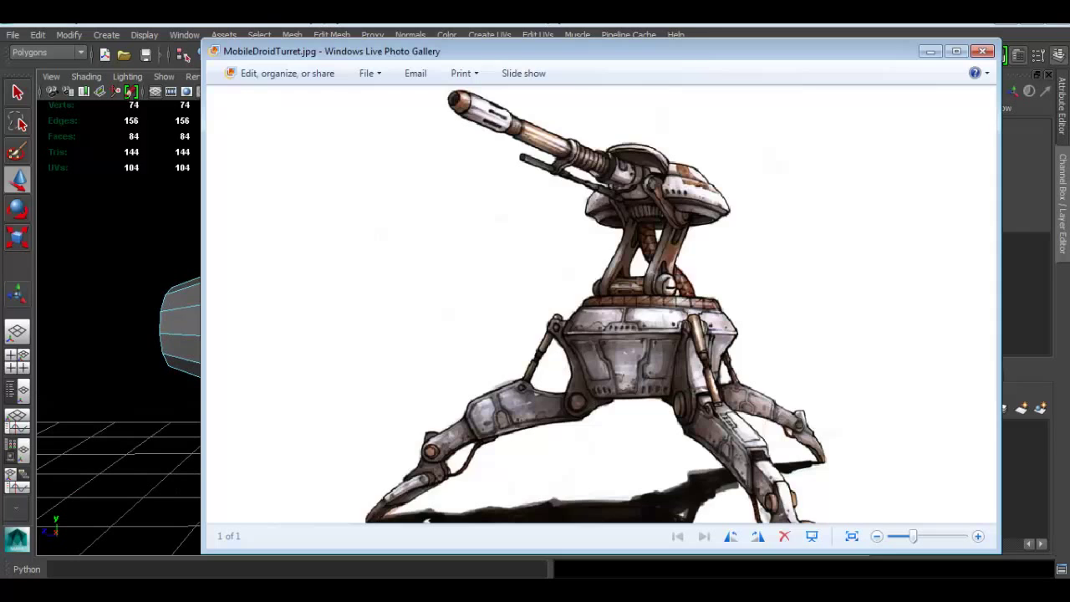
{"action": "key", "text": "alt+Tab"}
{"action": "right_click_drag", "start_coordinate": [548, 262], "coordinate": [501, 258]}
{"action": "scroll", "coordinate": [535, 230], "scroll_direction": "down", "scroll_amount": 3}
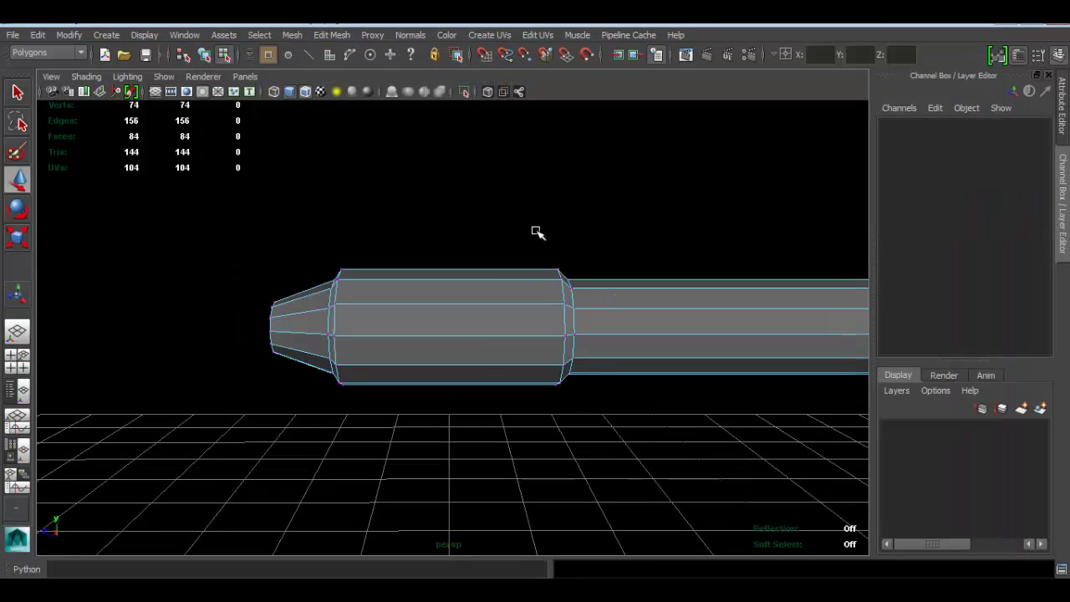
{"action": "left_click_drag", "start_coordinate": [473, 209], "coordinate": [614, 523]}
{"action": "left_click_drag", "start_coordinate": [465, 334], "coordinate": [537, 338]}
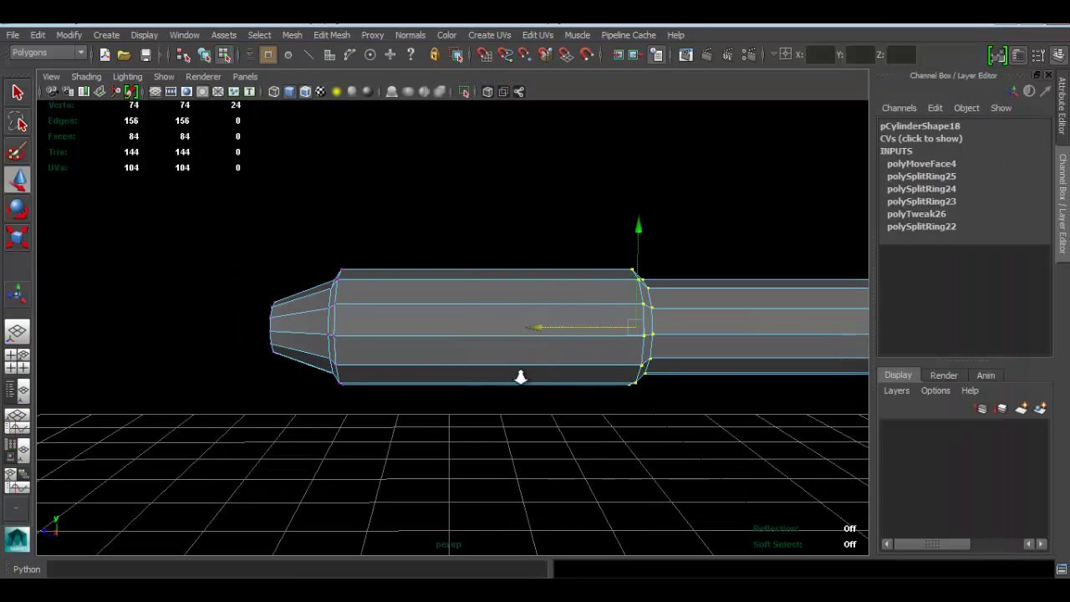
- Fine-tune the position of the sleeve's rear end vertices along Z and compare the barrel proportions with MobileDroidTurret.jpg
{"action": "right_click_drag", "start_coordinate": [521, 377], "coordinate": [406, 331], "text": "alt"}
{"action": "middle_click_drag", "start_coordinate": [406, 330], "coordinate": [360, 338], "text": "alt"}
{"action": "right_click_drag", "start_coordinate": [360, 339], "coordinate": [423, 360], "text": "alt"}
{"action": "left_click_drag", "start_coordinate": [403, 338], "coordinate": [408, 340]}
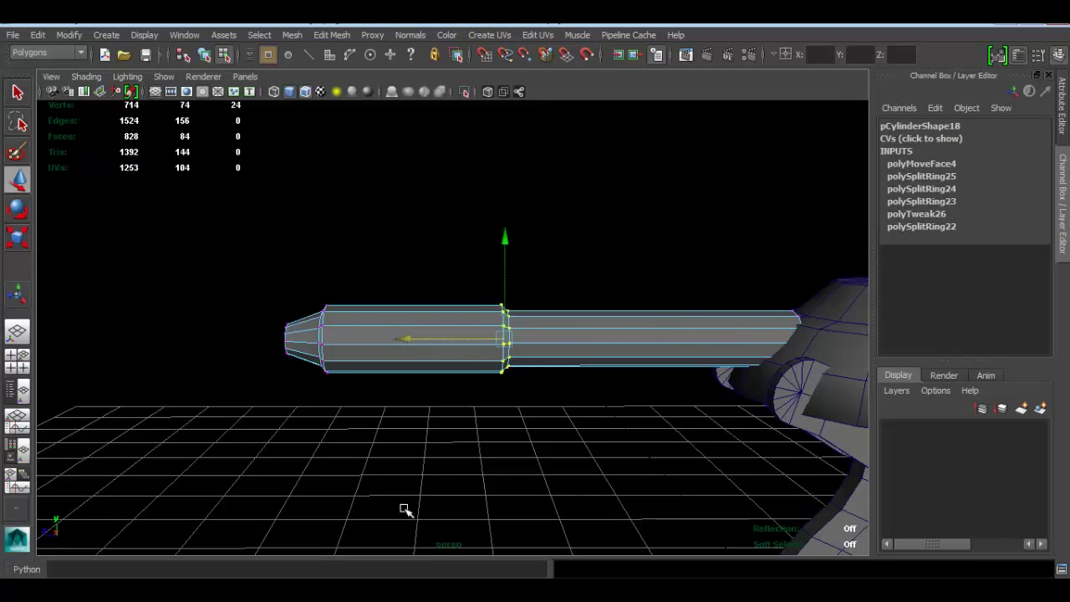
{"action": "key", "text": "alt+Tab"}
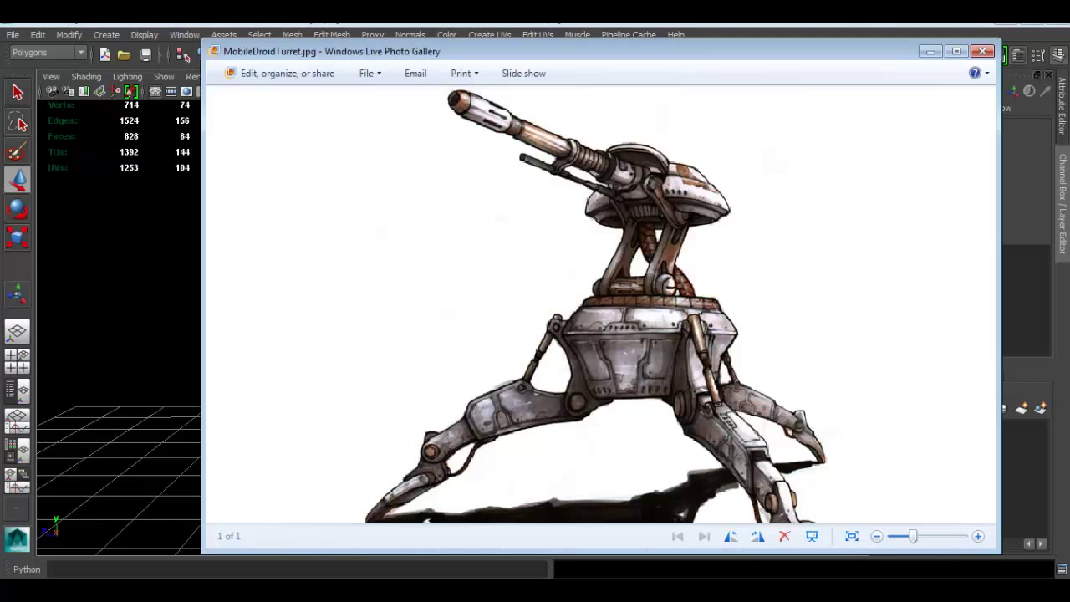
{"action": "key", "text": "alt+Tab"}
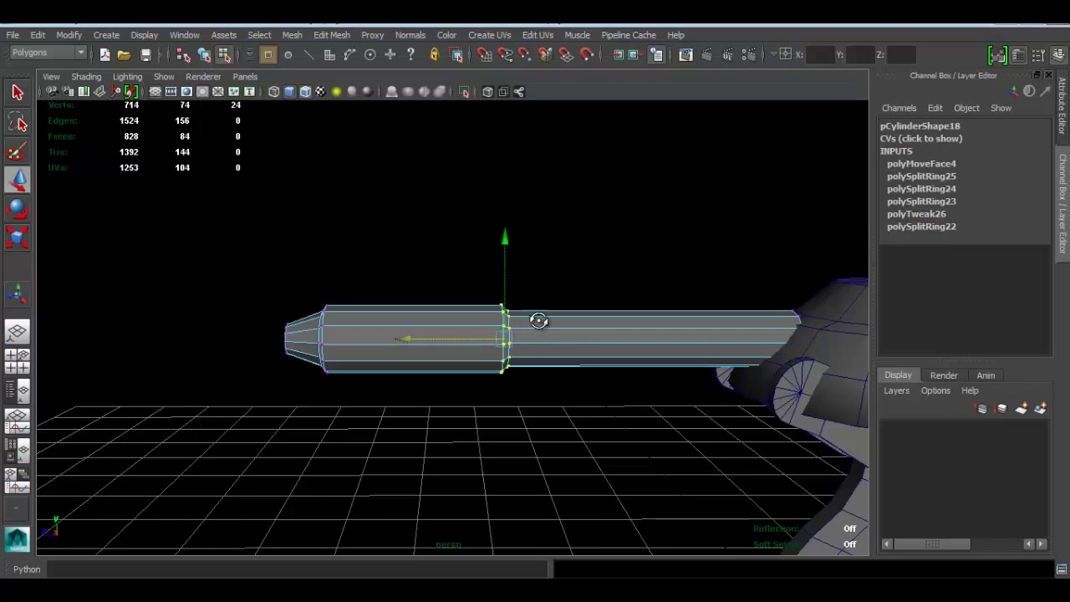
- Return to object mode, select the whole barrel and scale it down uniformly to about 0.153, 0.314, 0.153
{"action": "left_click_drag", "start_coordinate": [538, 320], "coordinate": [590, 321], "text": "alt"}
{"action": "right_click_drag", "start_coordinate": [581, 252], "coordinate": [686, 217]}
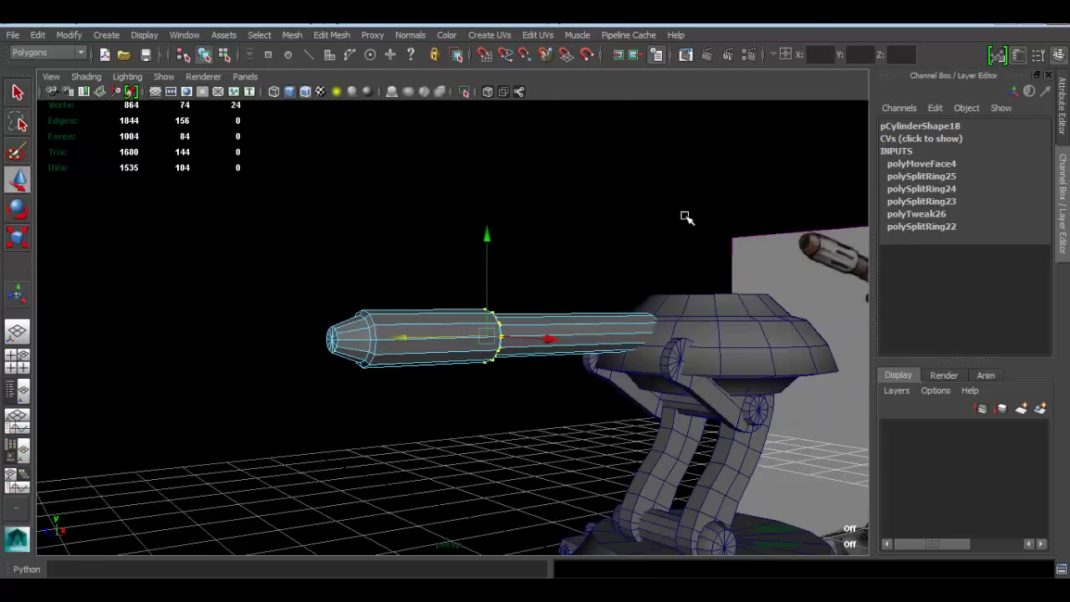
{"action": "left_click", "coordinate": [686, 217]}
{"action": "scroll", "coordinate": [575, 344], "scroll_direction": "down", "scroll_amount": 2}
{"action": "left_click_drag", "start_coordinate": [577, 364], "coordinate": [528, 342], "text": "alt"}
{"action": "left_click", "coordinate": [552, 342]}
{"action": "key", "text": "r"}
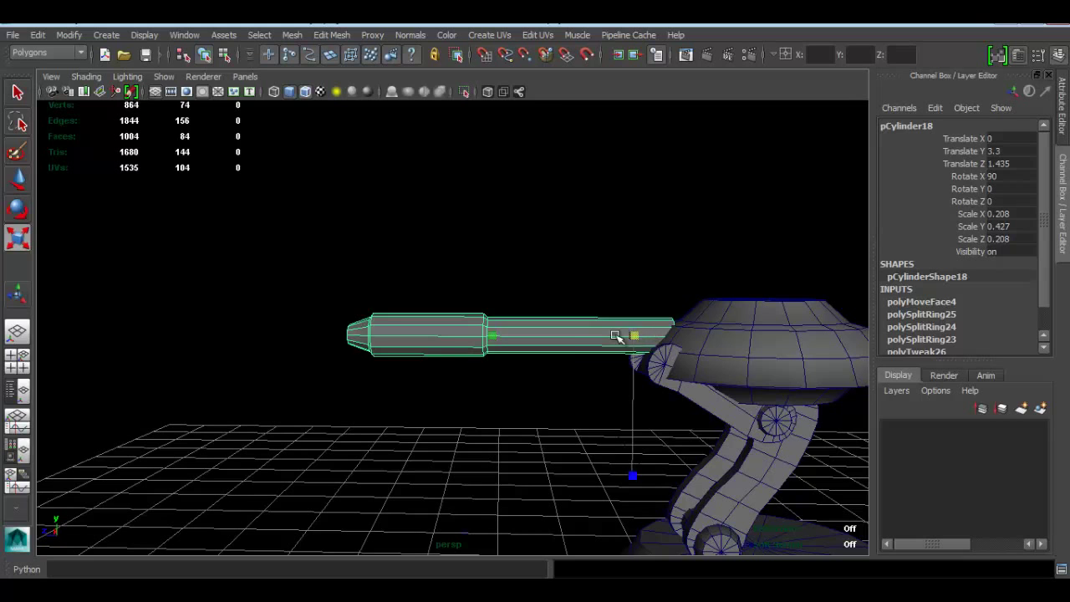
{"action": "middle_click_drag", "start_coordinate": [616, 336], "coordinate": [552, 319]}
{"action": "key", "text": "w"}
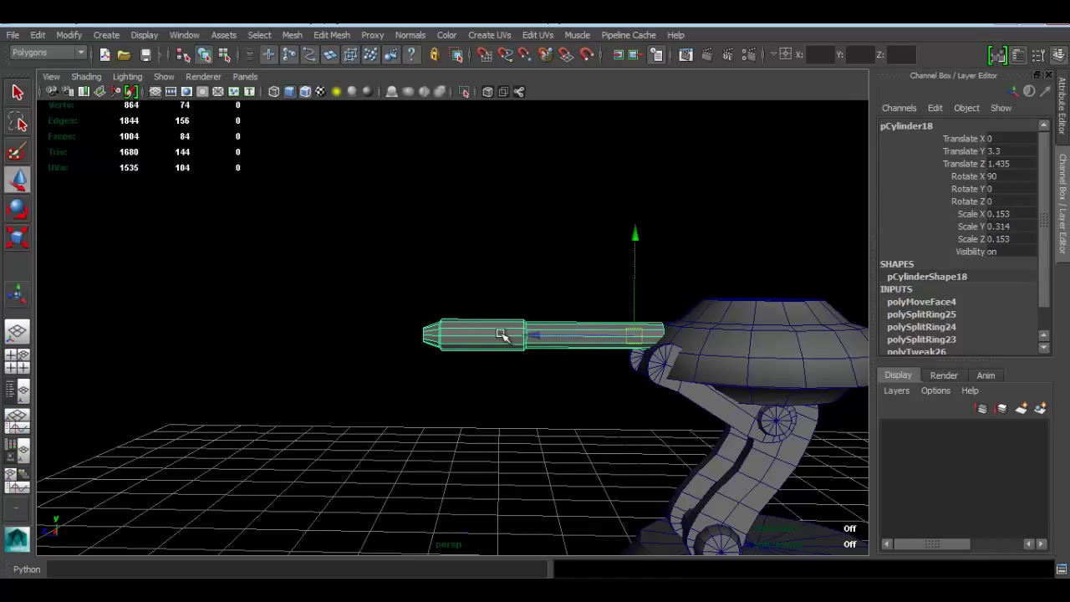
- Move the whole barrel forward along Z to about 2.274 and compare it with the MobileDroidTurret.jpg reference
{"action": "left_click_drag", "start_coordinate": [528, 335], "coordinate": [507, 334]}
{"action": "left_click", "coordinate": [571, 354]}
{"action": "scroll", "coordinate": [411, 332], "scroll_direction": "up", "scroll_amount": 3}
{"action": "left_click", "coordinate": [410, 332]}
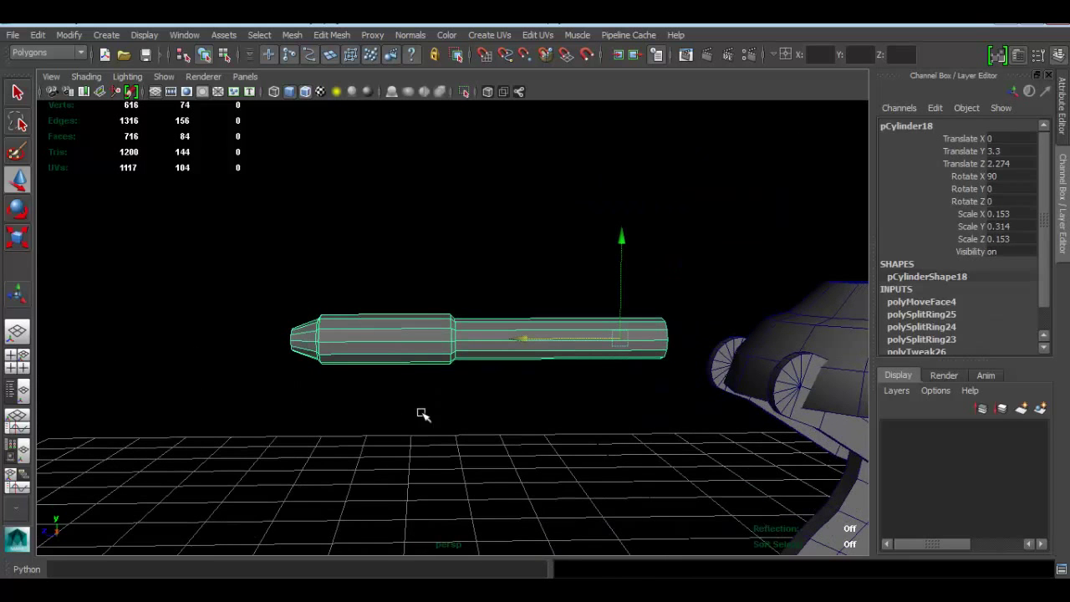
{"action": "key", "text": "alt+Tab"}
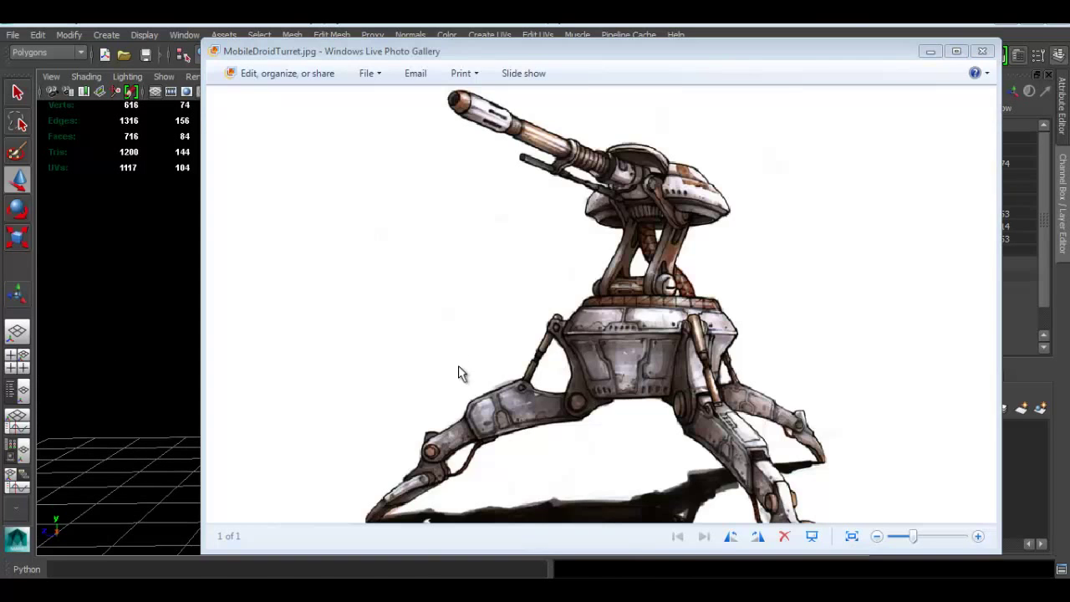
{"action": "key", "text": "alt+Tab"}
{"action": "key", "text": "alt+Tab"}
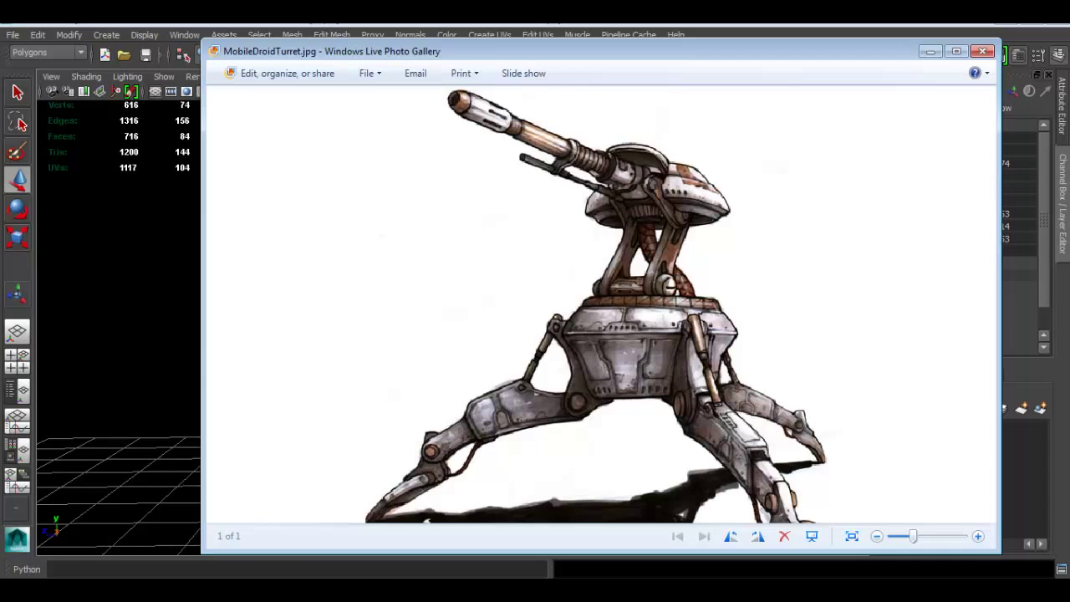
{"action": "key", "text": "alt+Tab"}
- Insert an edge loop around the thin barrel section a short distance behind the sleeve, checking its placement against the reference image
{"action": "scroll", "coordinate": [520, 327], "scroll_direction": "up", "scroll_amount": 6}
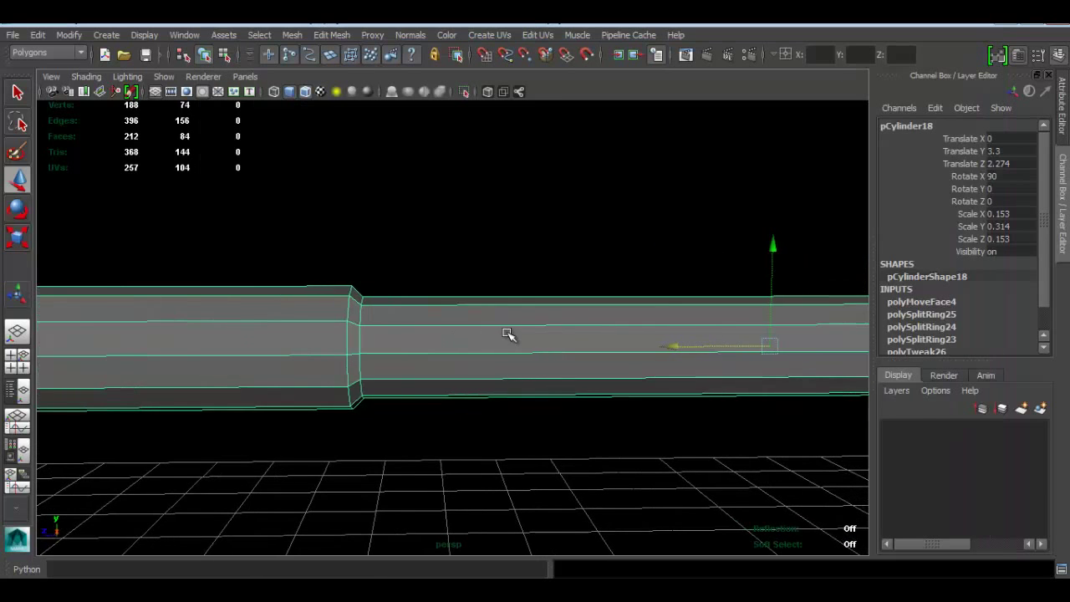
{"action": "scroll", "coordinate": [507, 333], "scroll_direction": "down", "scroll_amount": 3}
{"action": "middle_click_drag", "start_coordinate": [533, 321], "coordinate": [488, 314], "text": "alt"}
{"action": "right_click_drag", "start_coordinate": [406, 316], "coordinate": [406, 232]}
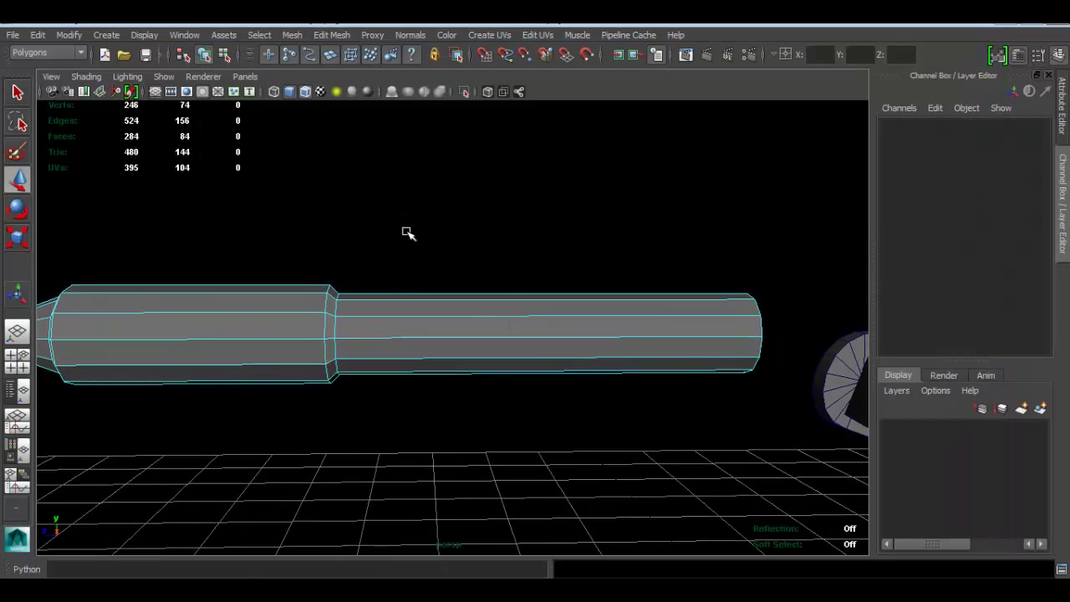
{"action": "left_click", "coordinate": [333, 35]}
{"action": "left_click", "coordinate": [394, 191]}
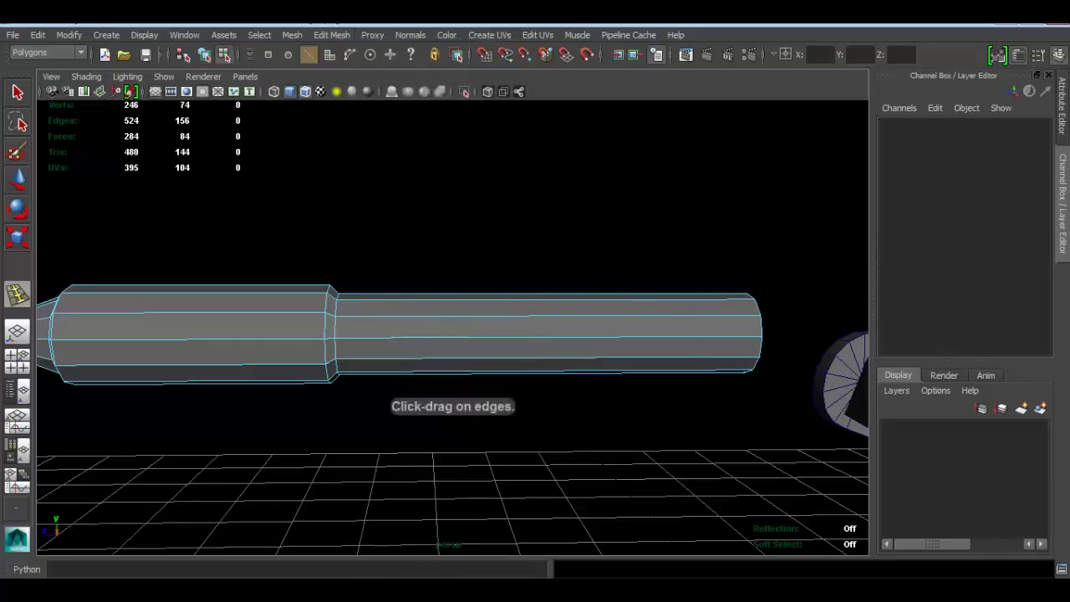
{"action": "key", "text": "alt+Tab"}
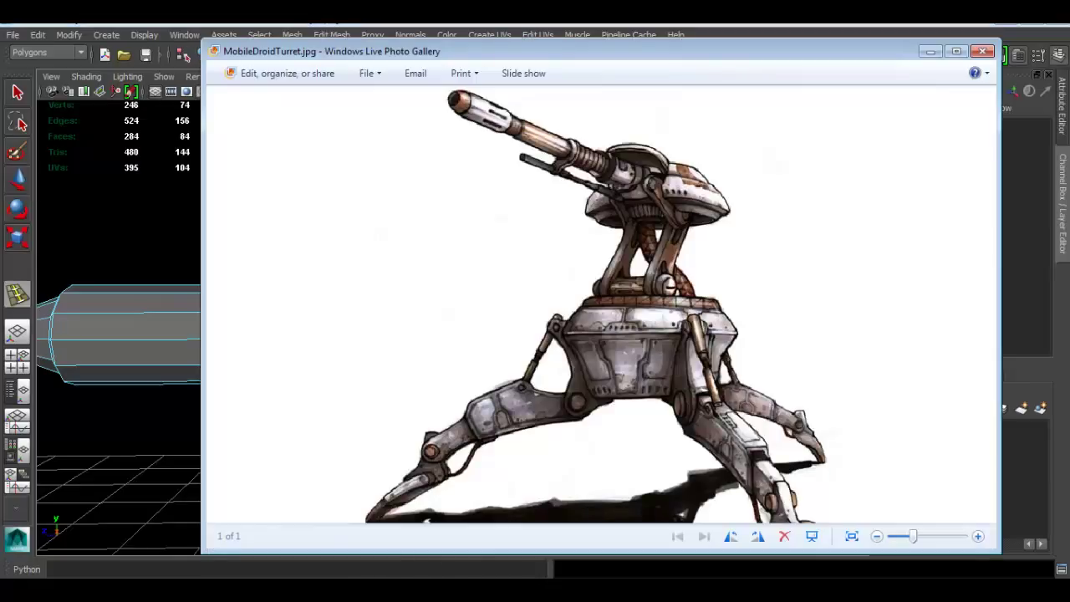
{"action": "key", "text": "alt+Tab"}
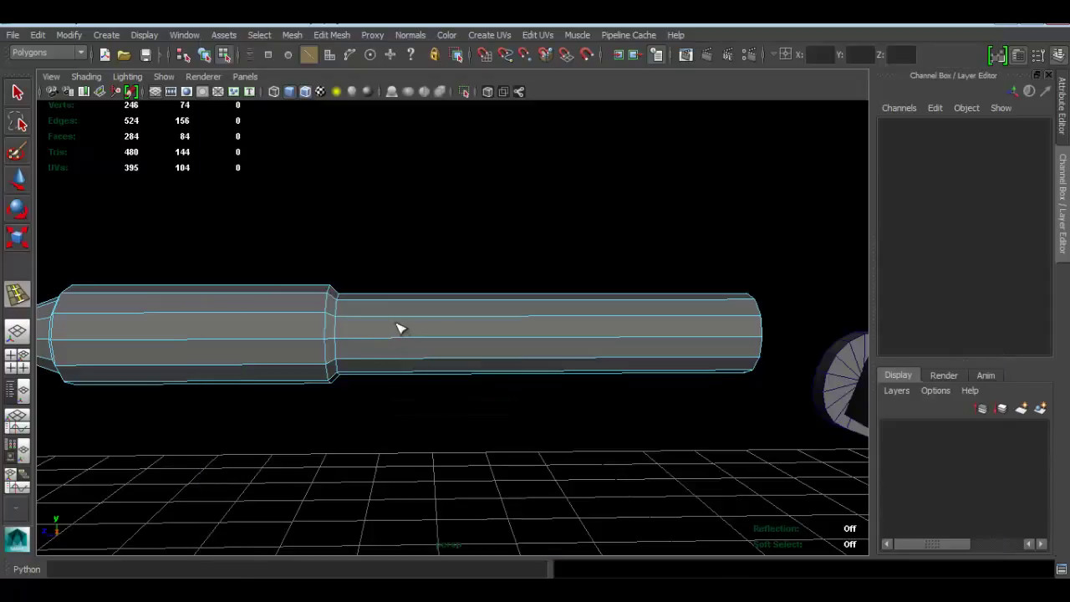
{"action": "left_click_drag", "start_coordinate": [422, 318], "coordinate": [426, 319]}
{"action": "key", "text": "alt+Tab"}
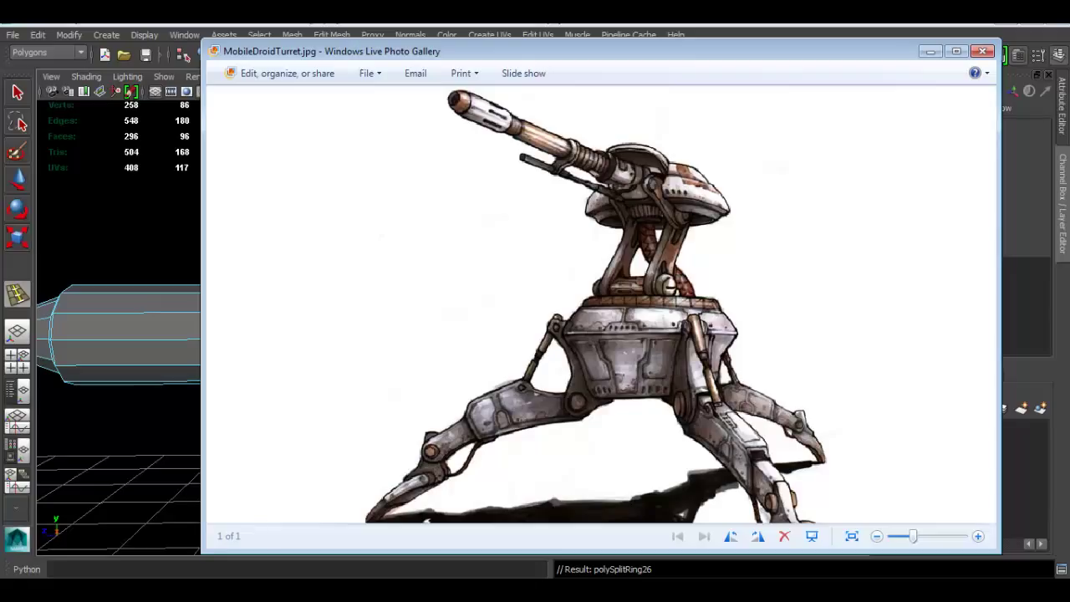
{"action": "key", "text": "alt+Tab"}
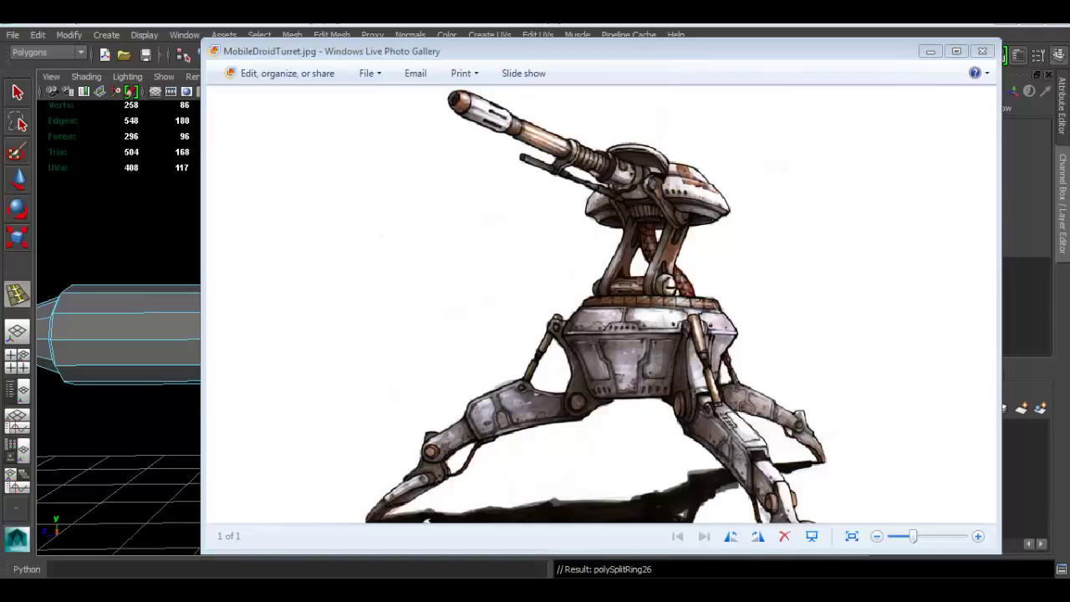
- Select all side faces of the barrel behind the sleeve and move them inward with Transform Component to a local Z of about -0.032
{"action": "key", "text": "q"}
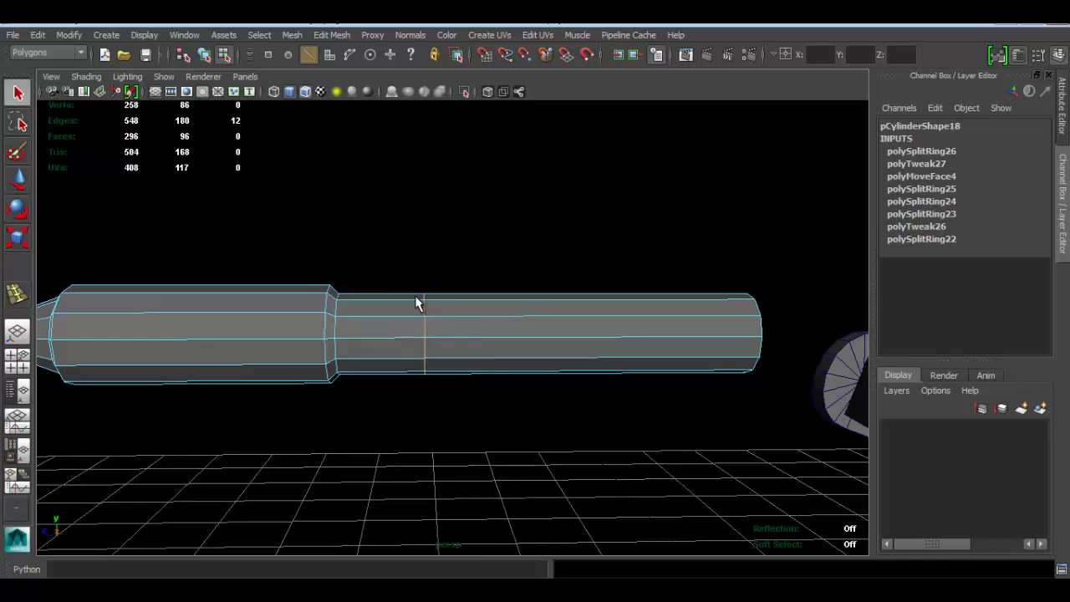
{"action": "right_click_drag", "start_coordinate": [418, 303], "coordinate": [411, 287]}
{"action": "left_click_drag", "start_coordinate": [394, 231], "coordinate": [610, 421]}
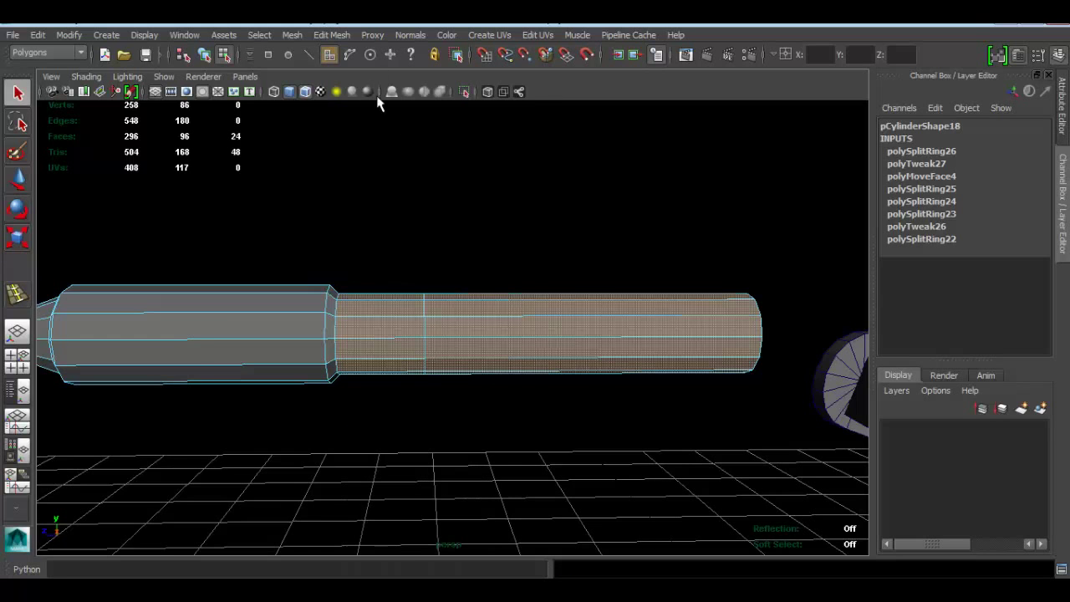
{"action": "left_click", "coordinate": [331, 34]}
{"action": "left_click", "coordinate": [434, 254]}
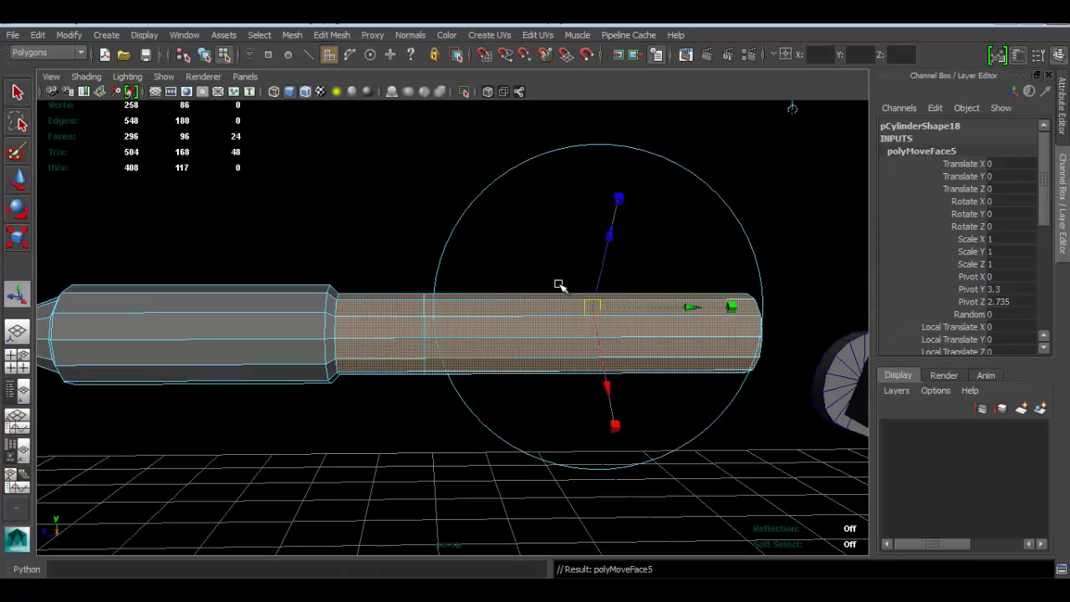
{"action": "left_click_drag", "start_coordinate": [609, 235], "coordinate": [605, 246]}
{"action": "right_click_drag", "start_coordinate": [510, 304], "coordinate": [421, 328], "text": "alt"}
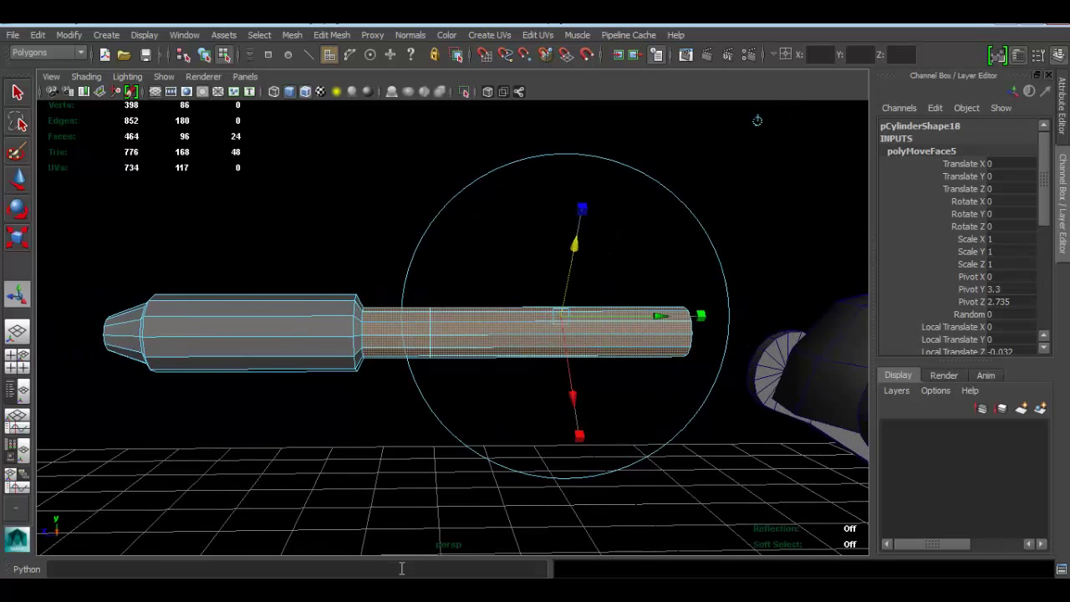
- Consult the reference image and thicken the rear barrel section by changing the face offset to a local Z of about -0.017
{"action": "left_click", "coordinate": [401, 591]}
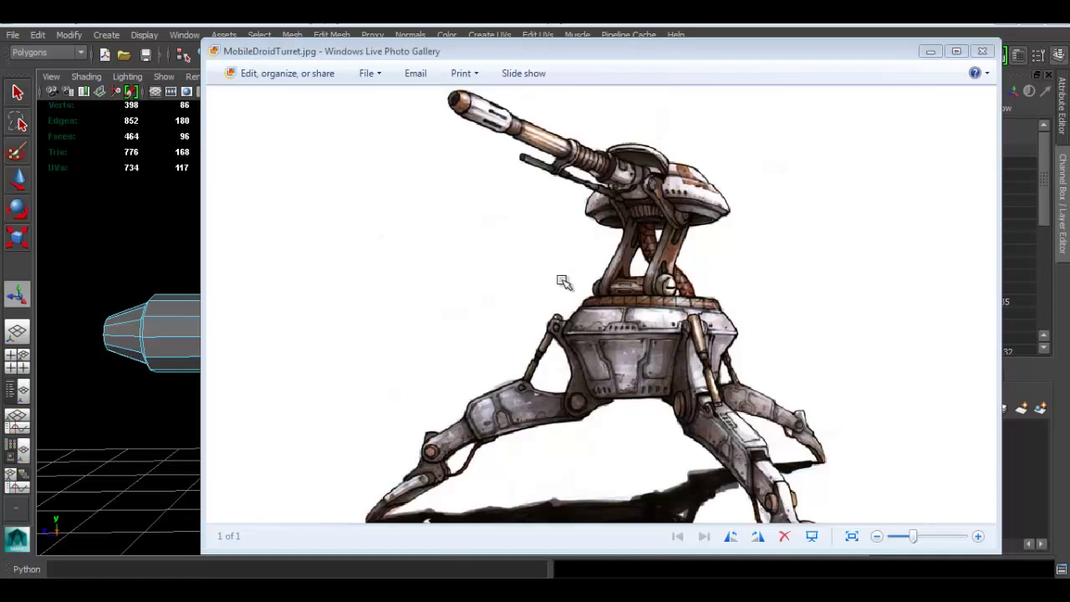
{"action": "key", "text": "alt+Tab"}
{"action": "left_click_drag", "start_coordinate": [575, 248], "coordinate": [569, 242]}
{"action": "key", "text": "alt+Tab"}
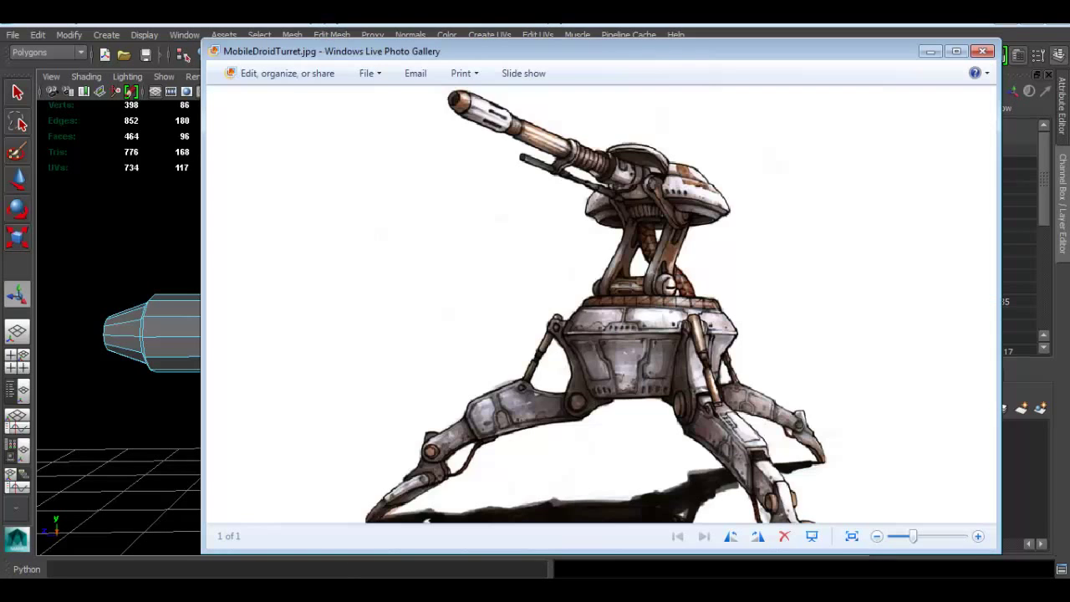
{"action": "key", "text": "alt+Tab"}
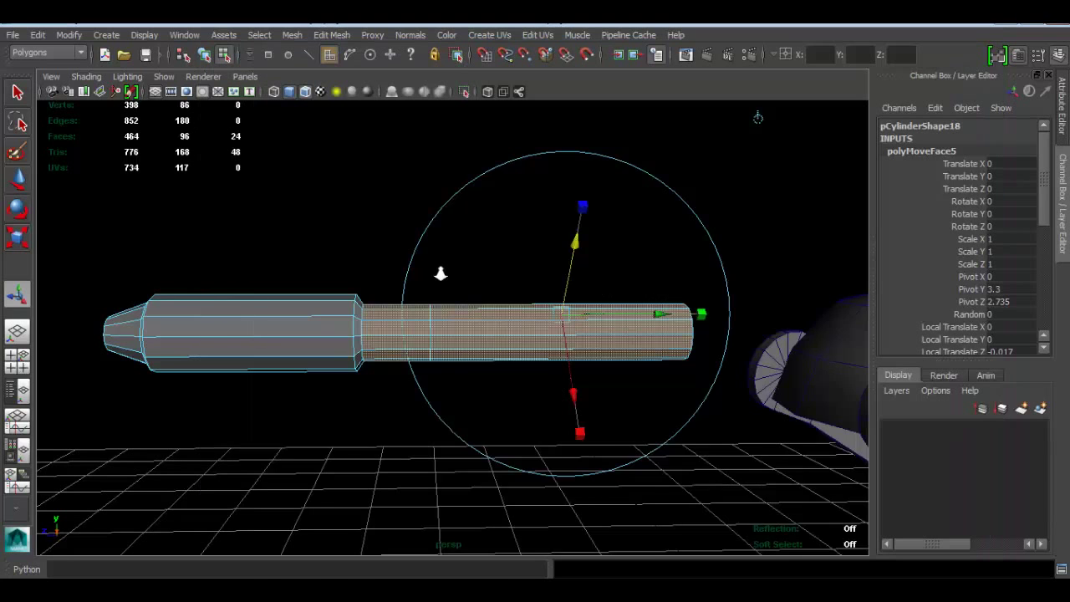
- Insert a second edge loop just behind the existing loop on the thin barrel section and check the reference image
{"action": "right_click_drag", "start_coordinate": [440, 276], "coordinate": [480, 355], "text": "alt"}
{"action": "right_click_drag", "start_coordinate": [409, 254], "coordinate": [408, 217]}
{"action": "left_click", "coordinate": [332, 35]}
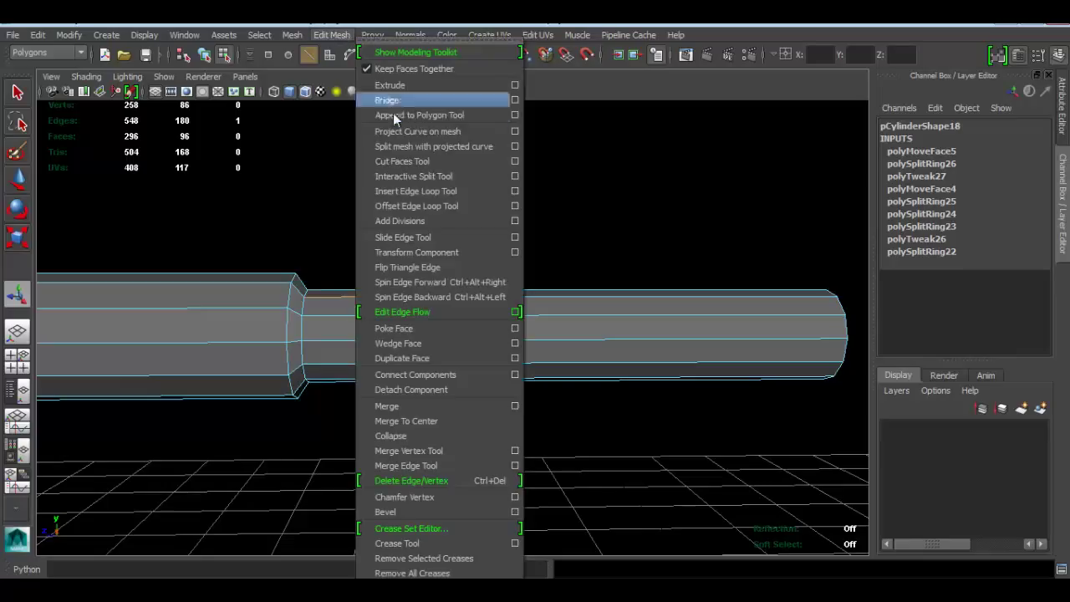
{"action": "left_click", "coordinate": [436, 190]}
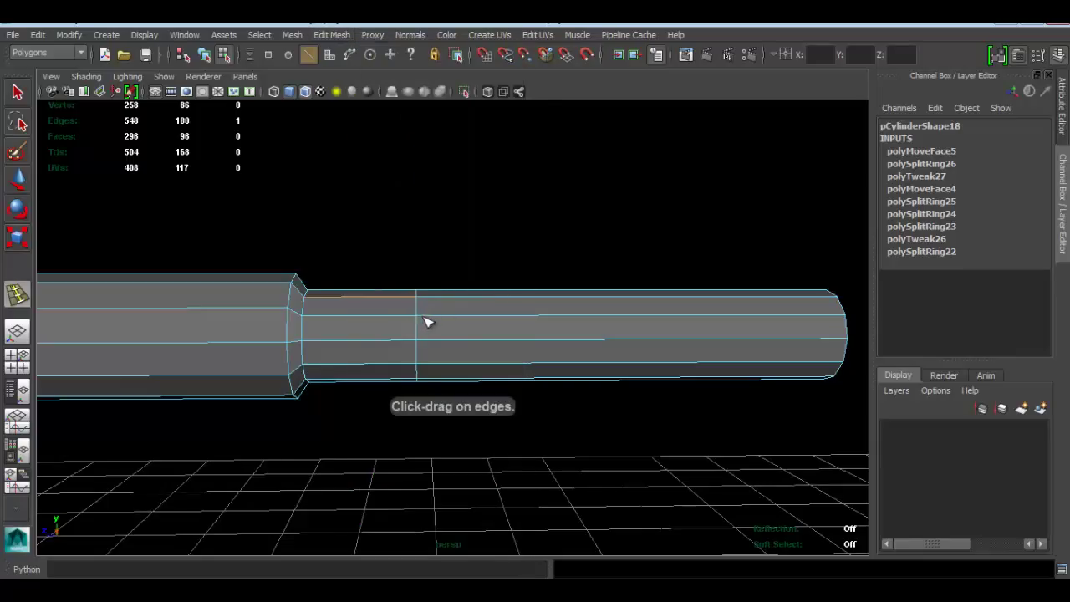
{"action": "left_click", "coordinate": [425, 317]}
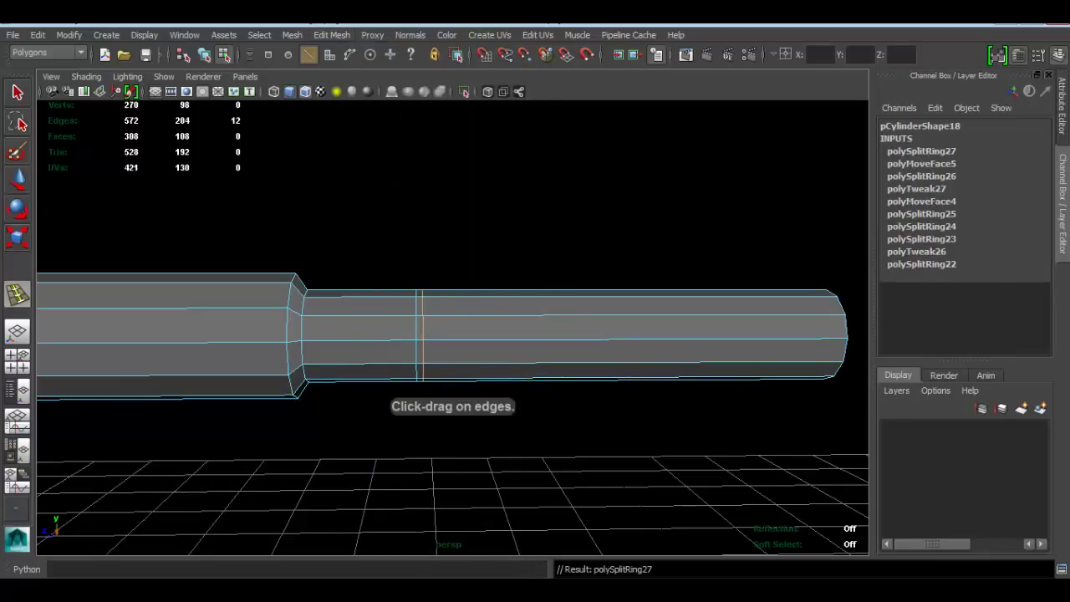
{"action": "key", "text": "alt+Tab"}
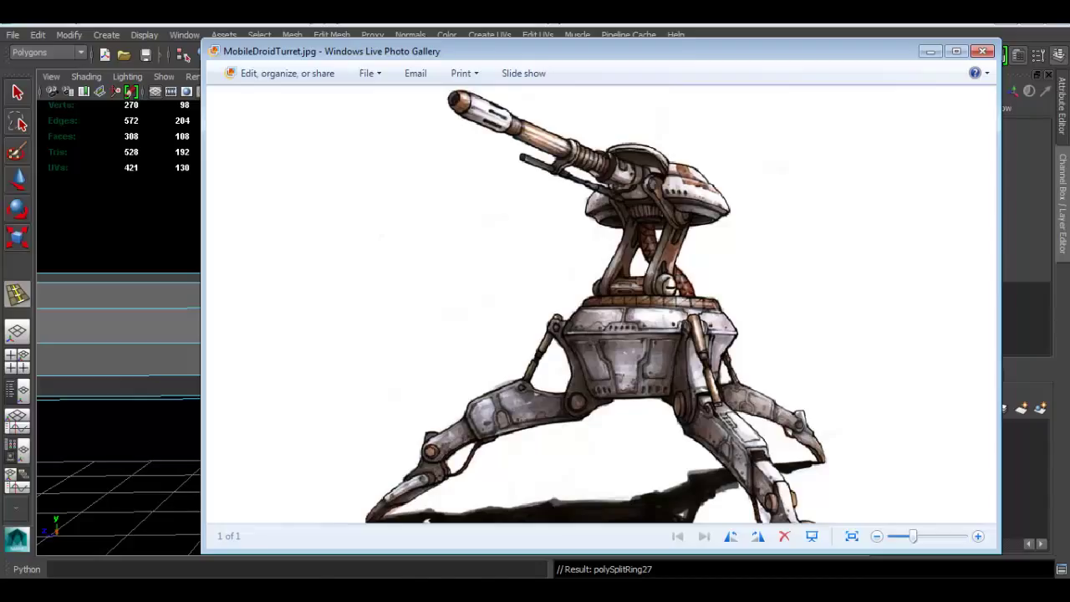
{"action": "key", "text": "alt+Tab"}
- Select the vertices at the barrel's rear end and pull them back along Z into the turret head to lengthen the barrel
{"action": "middle_click_drag", "start_coordinate": [554, 313], "coordinate": [518, 324], "text": "alt"}
{"action": "scroll", "coordinate": [518, 326], "scroll_direction": "down", "scroll_amount": 2}
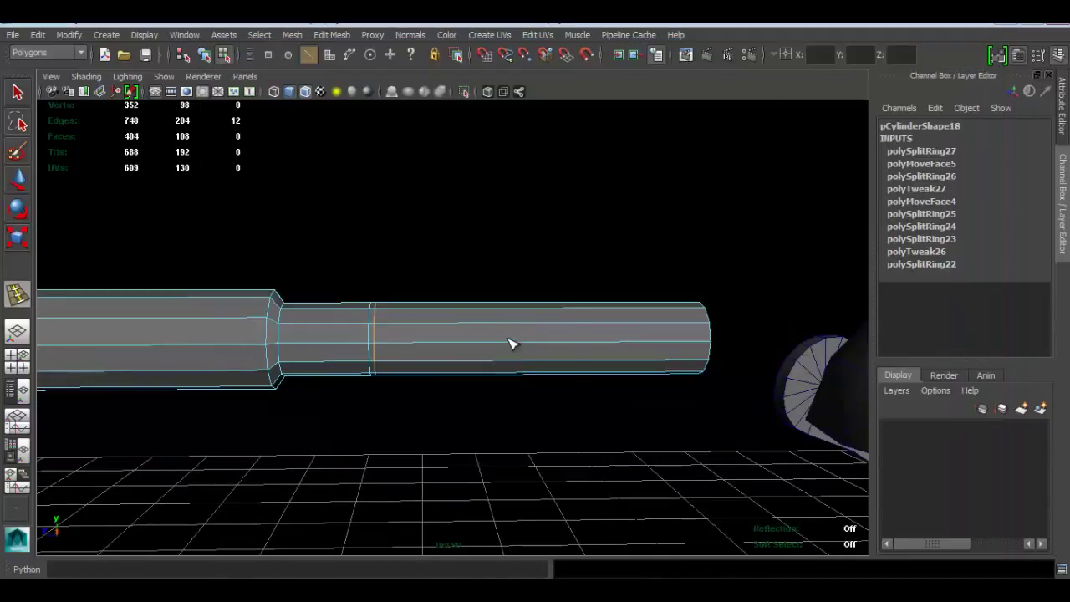
{"action": "key", "text": "w"}
{"action": "right_click_drag", "start_coordinate": [498, 326], "coordinate": [519, 260]}
{"action": "left_click_drag", "start_coordinate": [623, 259], "coordinate": [802, 493]}
{"action": "left_click_drag", "start_coordinate": [802, 493], "coordinate": [571, 325], "text": "alt"}
{"action": "left_click_drag", "start_coordinate": [483, 334], "coordinate": [614, 337]}
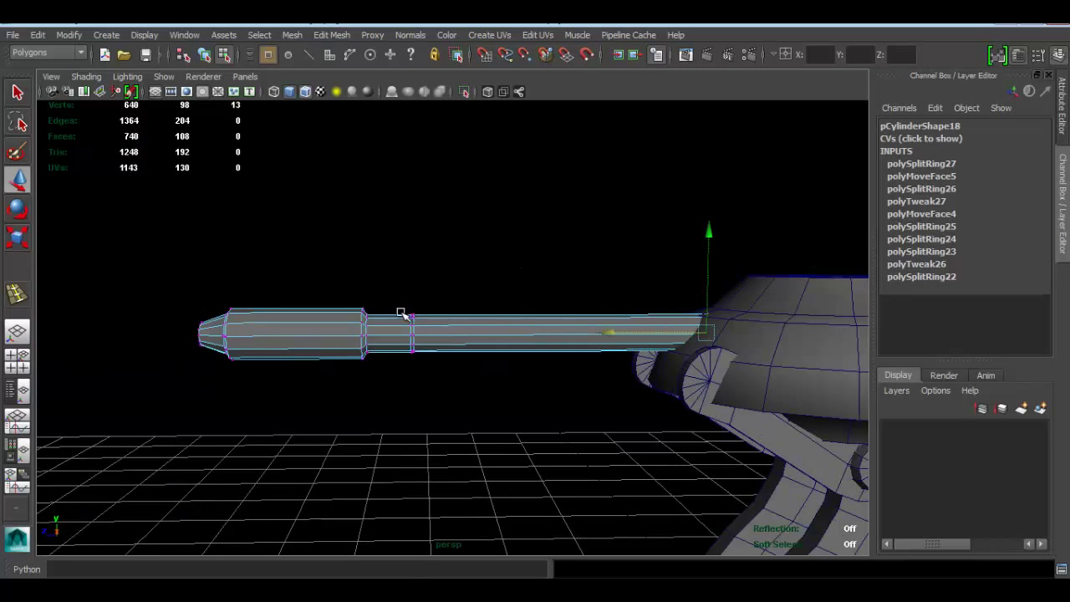
- Return to object mode, move the whole barrel forward along Z to about 2.966 and compare it with the reference image
{"action": "right_click_drag", "start_coordinate": [347, 253], "coordinate": [528, 209]}
{"action": "left_click", "coordinate": [479, 333]}
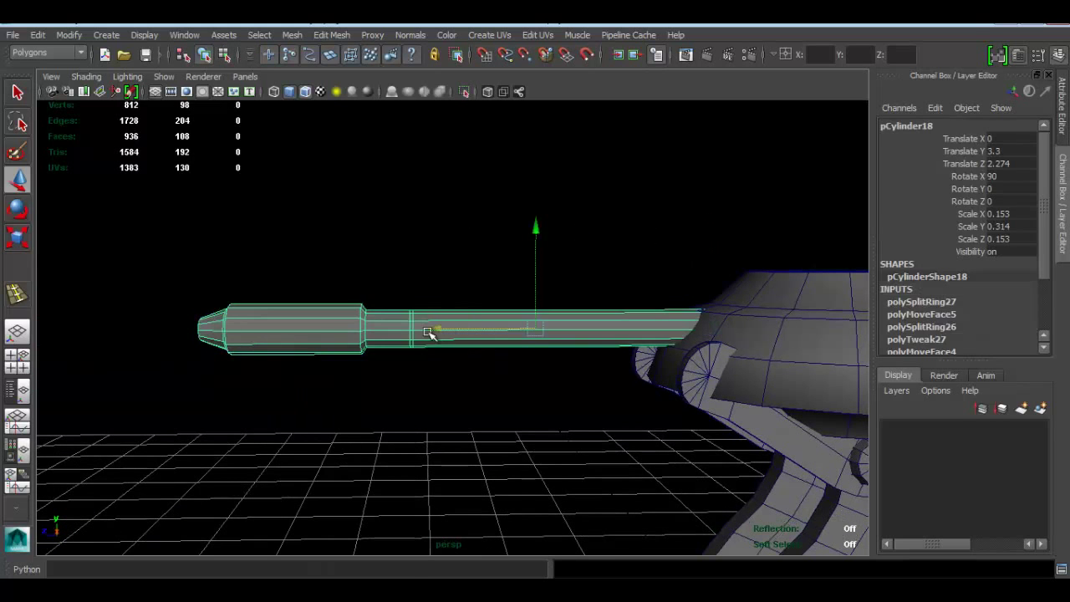
{"action": "left_click_drag", "start_coordinate": [432, 330], "coordinate": [337, 312]}
{"action": "middle_click_drag", "start_coordinate": [355, 295], "coordinate": [390, 280], "text": "alt"}
{"action": "scroll", "coordinate": [389, 281], "scroll_direction": "up", "scroll_amount": 3}
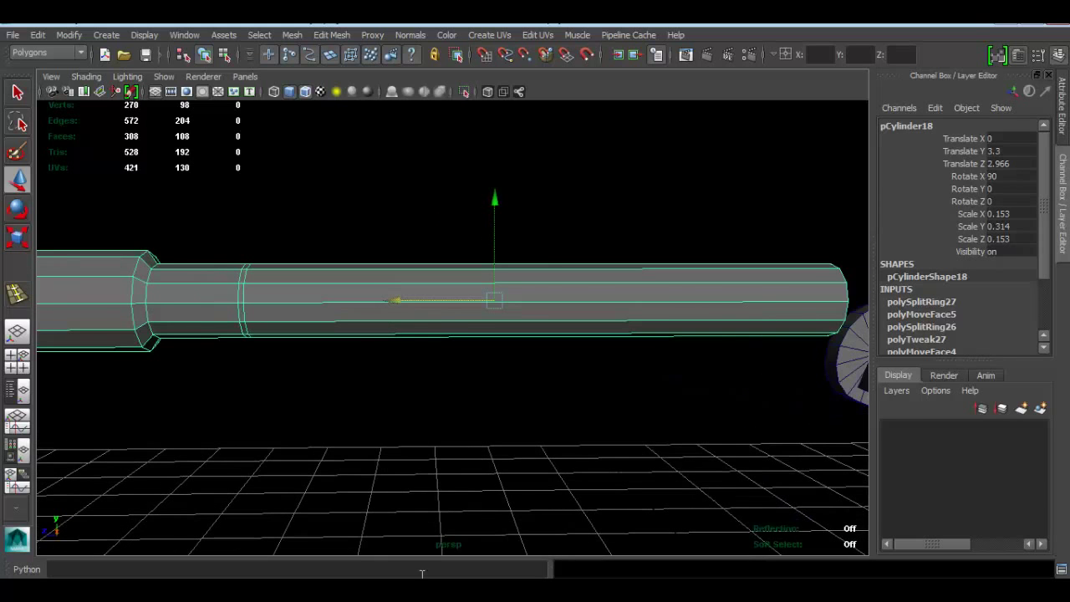
{"action": "left_click", "coordinate": [421, 588]}
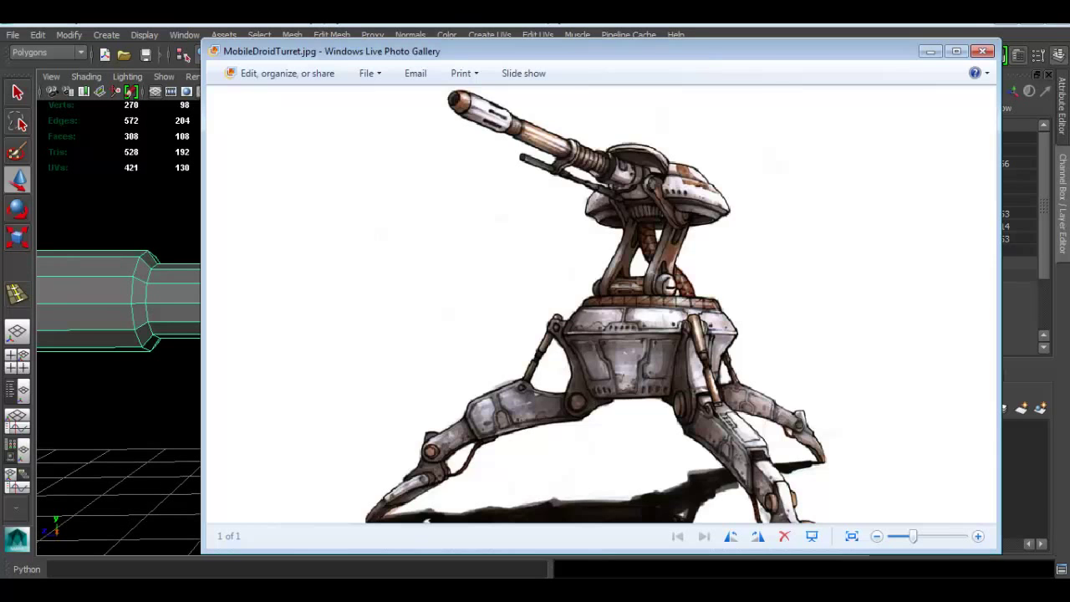
{"action": "key", "text": "alt+Tab"}
- Insert two closely spaced edge loops farther back on the thin barrel section and compare their position with the reference image
{"action": "middle_click_drag", "start_coordinate": [456, 356], "coordinate": [506, 368], "text": "alt"}
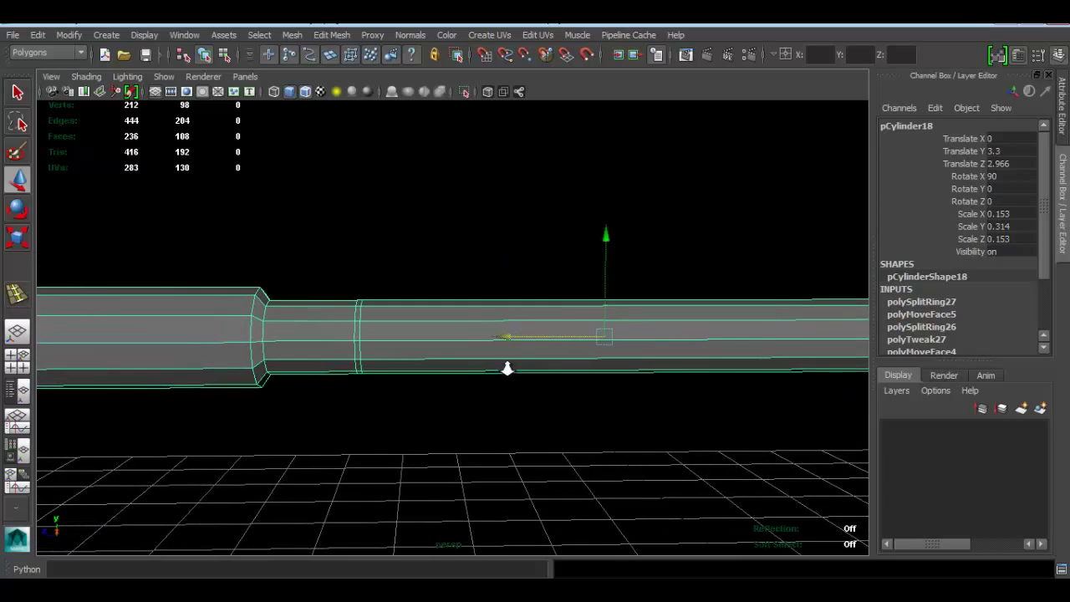
{"action": "right_click_drag", "start_coordinate": [507, 367], "coordinate": [448, 319], "text": "alt"}
{"action": "left_click", "coordinate": [331, 35]}
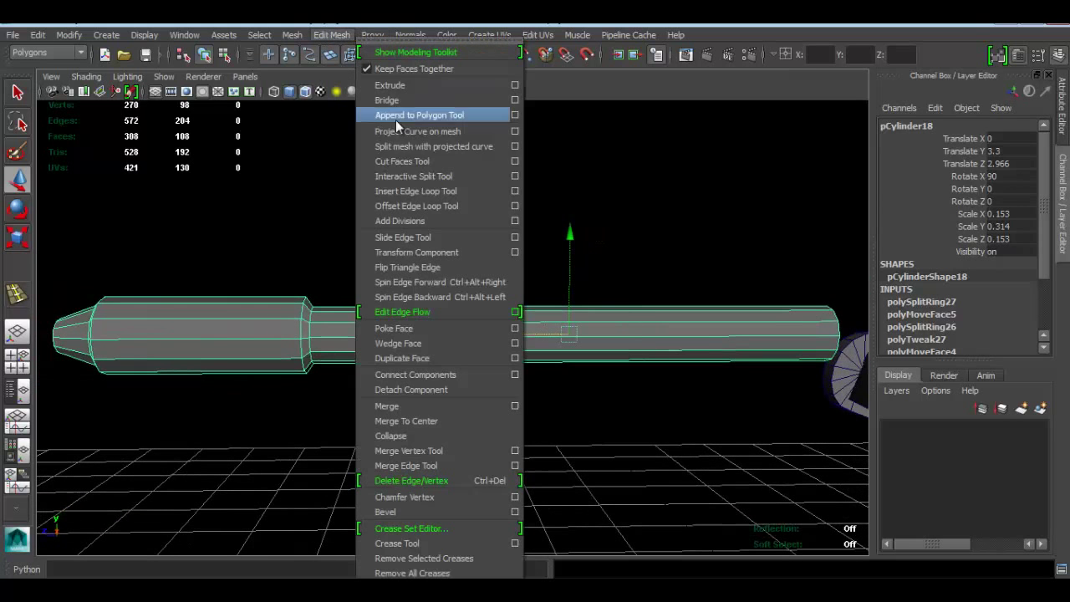
{"action": "left_click", "coordinate": [425, 189]}
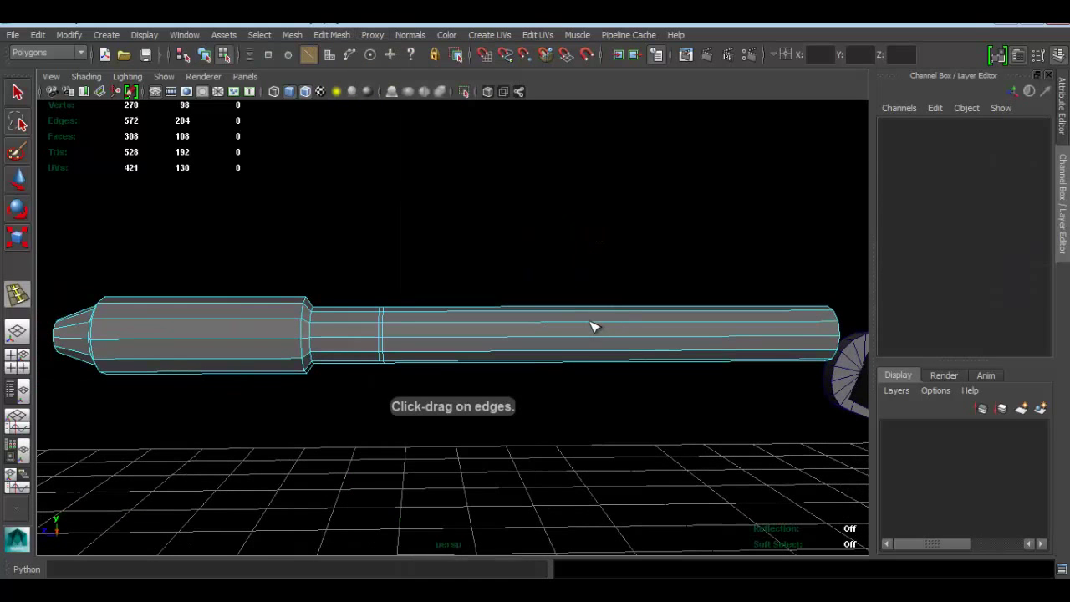
{"action": "left_click_drag", "start_coordinate": [592, 326], "coordinate": [620, 326]}
{"action": "middle_click_drag", "start_coordinate": [563, 327], "coordinate": [481, 327], "text": "alt"}
{"action": "right_click_drag", "start_coordinate": [481, 326], "coordinate": [551, 325], "text": "alt"}
{"action": "left_click_drag", "start_coordinate": [580, 324], "coordinate": [583, 330]}
{"action": "key", "text": "alt+Tab"}
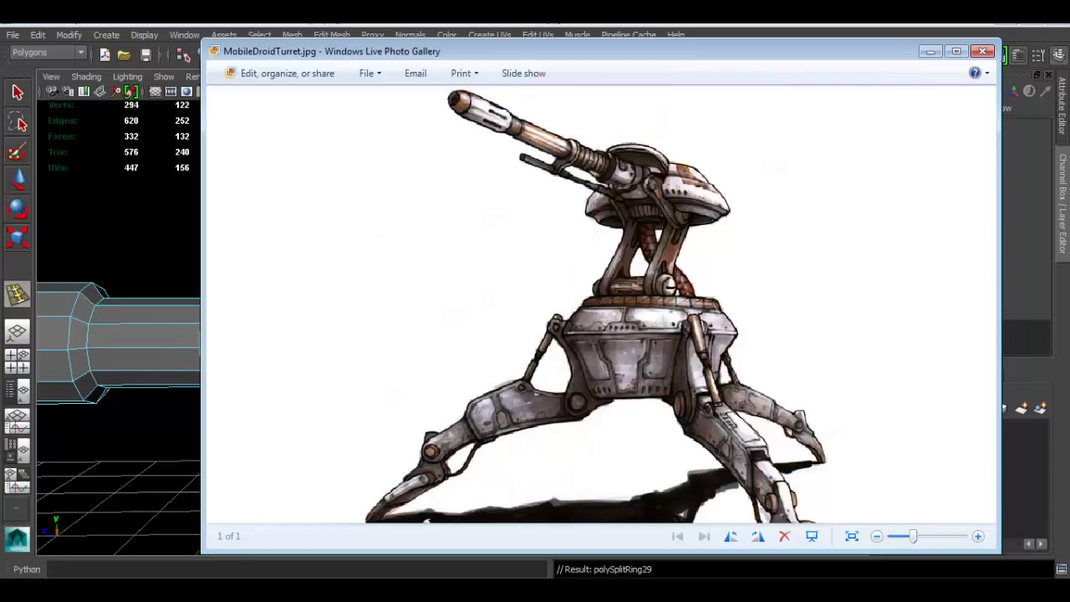
{"action": "key", "text": "alt+Tab"}
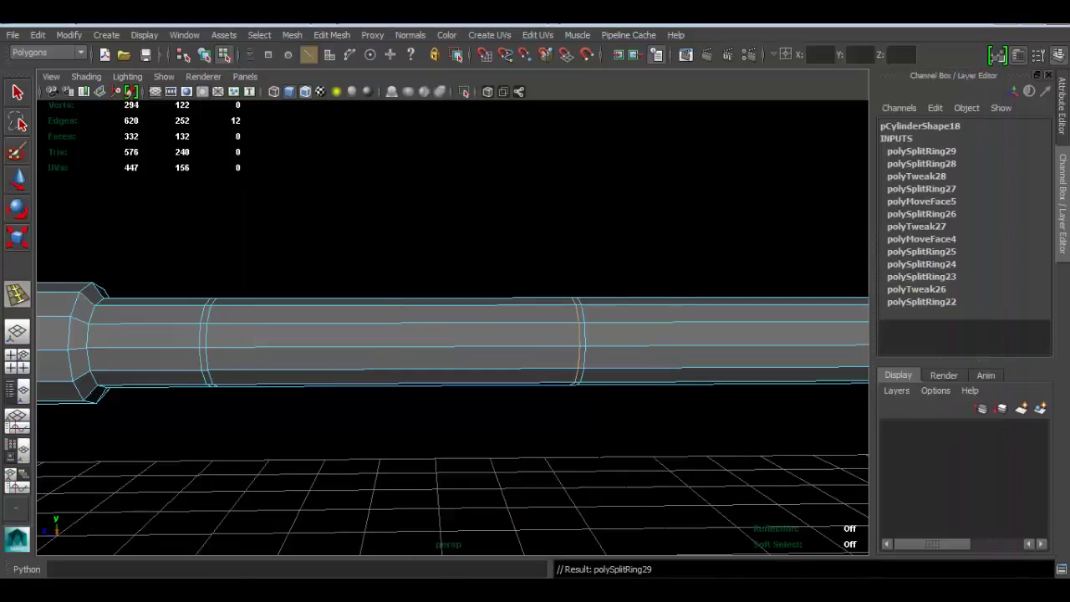
{"action": "key", "text": "alt+Tab"}
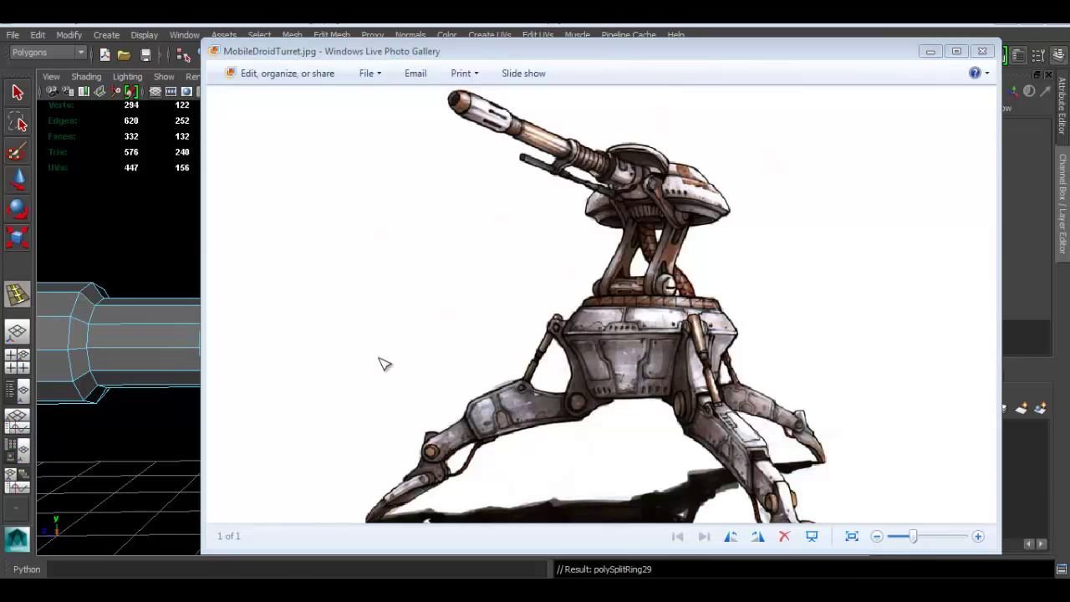
{"action": "key", "text": "alt+Tab"}
- Select the ring of faces between the two loop pairs and raise it outward with Transform Component to a local Z of about 0.02
{"action": "key", "text": "q"}
{"action": "right_click_drag", "start_coordinate": [401, 254], "coordinate": [400, 293]}
{"action": "left_click_drag", "start_coordinate": [410, 203], "coordinate": [471, 464]}
{"action": "left_click_drag", "start_coordinate": [338, 293], "coordinate": [369, 271], "text": "alt"}
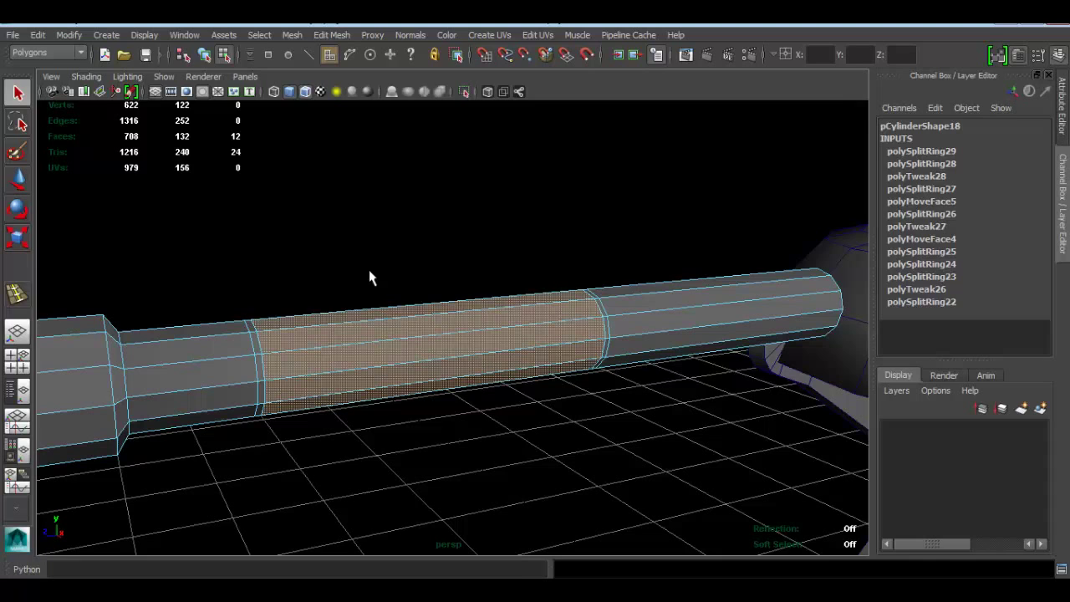
{"action": "left_click", "coordinate": [331, 34]}
{"action": "left_click", "coordinate": [440, 249]}
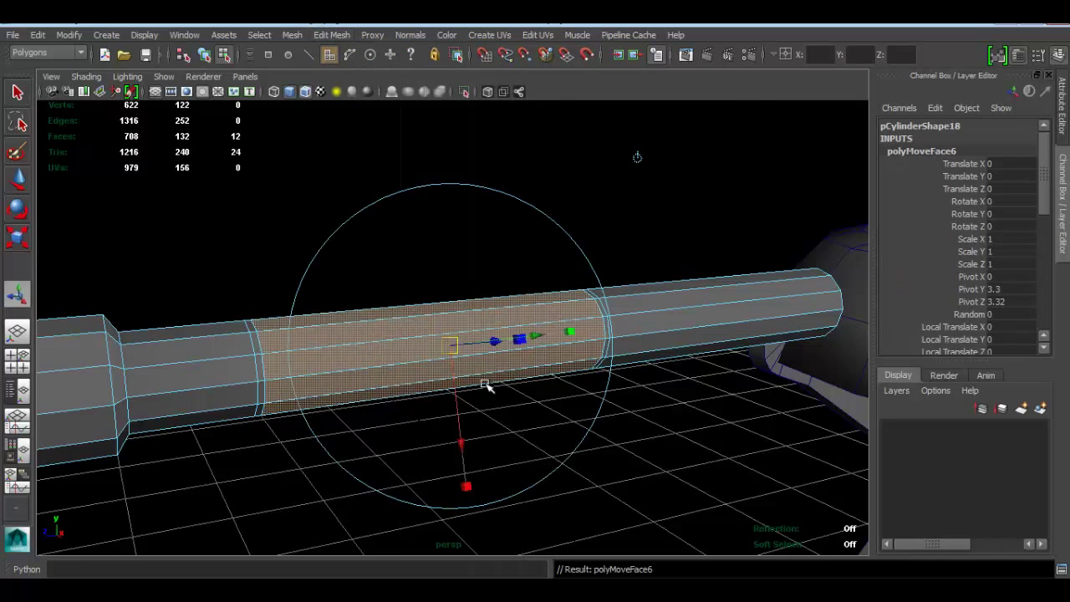
{"action": "left_click_drag", "start_coordinate": [484, 382], "coordinate": [510, 417], "text": "alt"}
{"action": "left_click_drag", "start_coordinate": [499, 359], "coordinate": [507, 338], "text": "alt"}
{"action": "right_click_drag", "start_coordinate": [270, 333], "coordinate": [382, 187]}
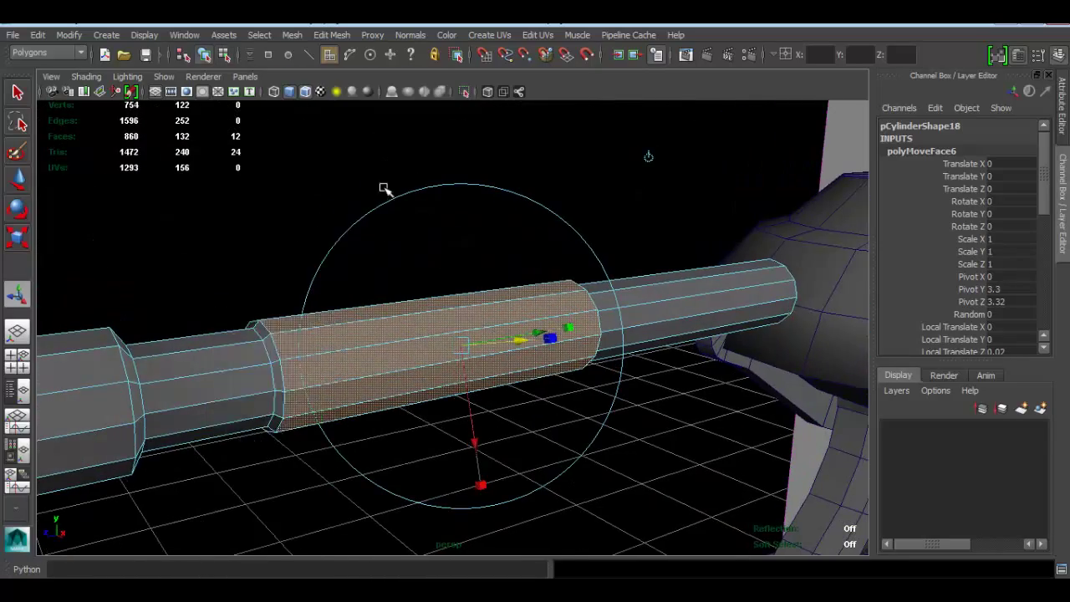
- Return to object mode, examine the raised sleeve from the side and reselect the barrel
{"action": "scroll", "coordinate": [336, 229], "scroll_direction": "down", "scroll_amount": 3}
{"action": "left_click", "coordinate": [224, 220]}
{"action": "left_click_drag", "start_coordinate": [415, 260], "coordinate": [409, 284], "text": "alt"}
{"action": "right_click_drag", "start_coordinate": [410, 284], "coordinate": [359, 291], "text": "alt"}
{"action": "left_click_drag", "start_coordinate": [359, 292], "coordinate": [430, 298], "text": "alt"}
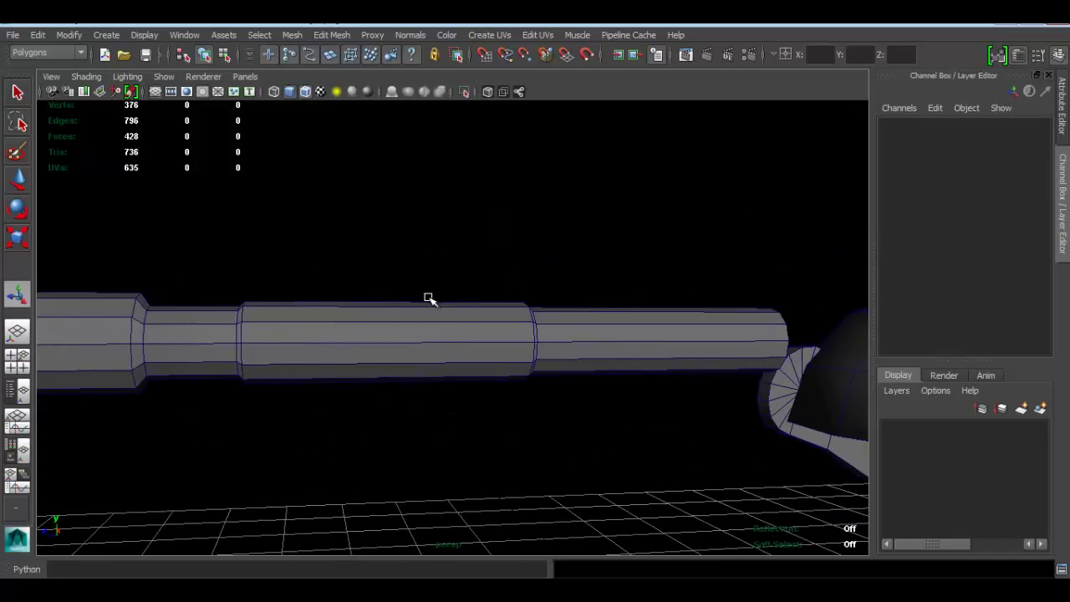
{"action": "scroll", "coordinate": [440, 316], "scroll_direction": "up", "scroll_amount": 2}
{"action": "left_click", "coordinate": [540, 339]}
{"action": "left_click_drag", "start_coordinate": [540, 340], "coordinate": [463, 331], "text": "alt"}
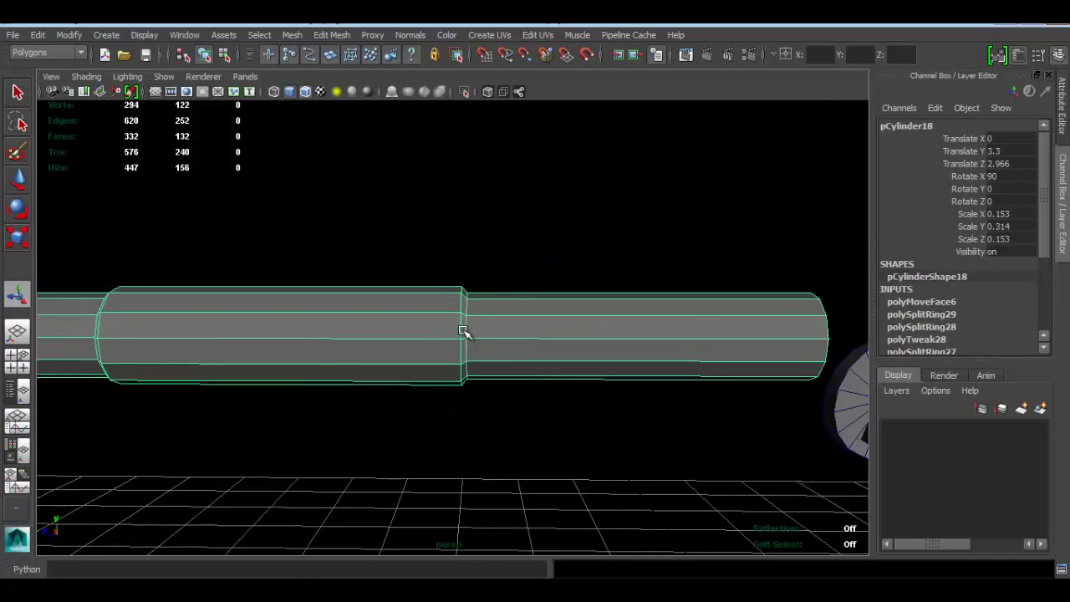
- Raise the ring of faces behind the sleeve outward with Transform Component to a local Z of 0.047 and compare it with the reference image
{"action": "right_click_drag", "start_coordinate": [476, 311], "coordinate": [558, 261]}
{"action": "double_click", "coordinate": [544, 351]}
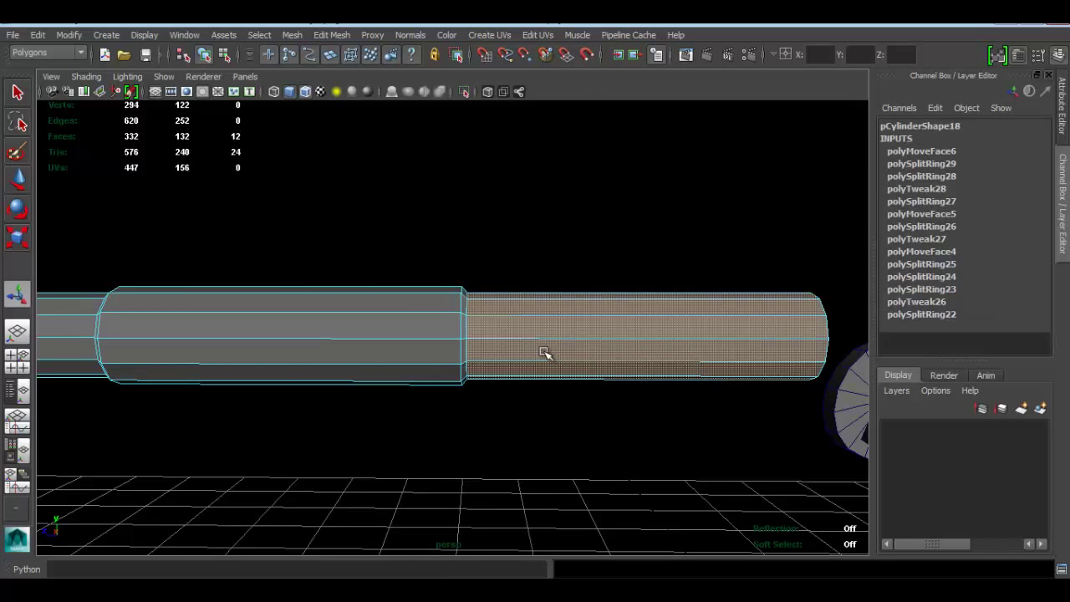
{"action": "left_click", "coordinate": [331, 35]}
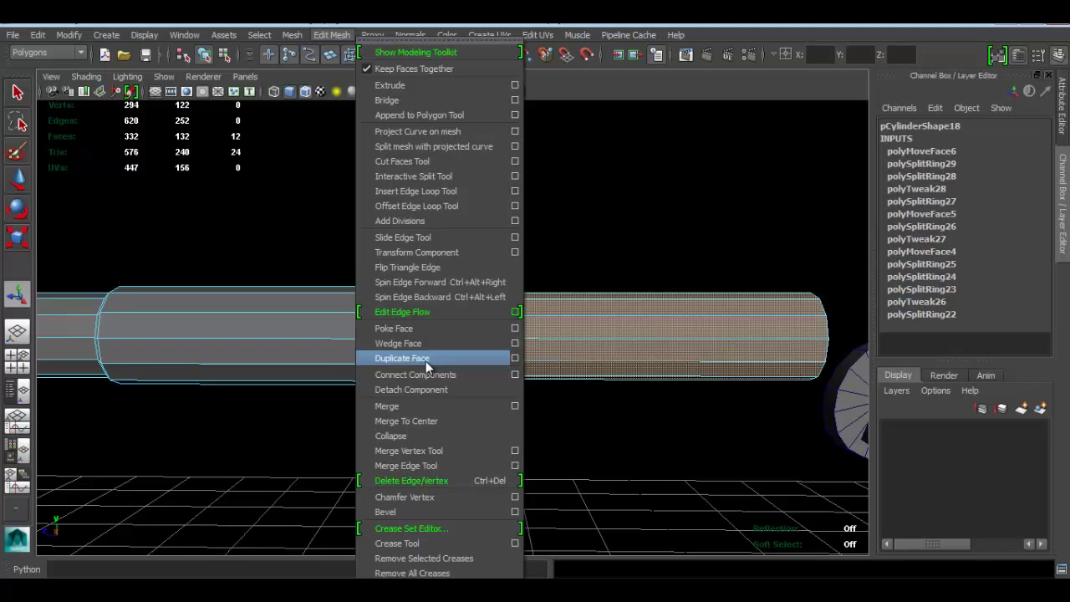
{"action": "left_click", "coordinate": [416, 252]}
{"action": "left_click_drag", "start_coordinate": [568, 302], "coordinate": [674, 224], "text": "alt"}
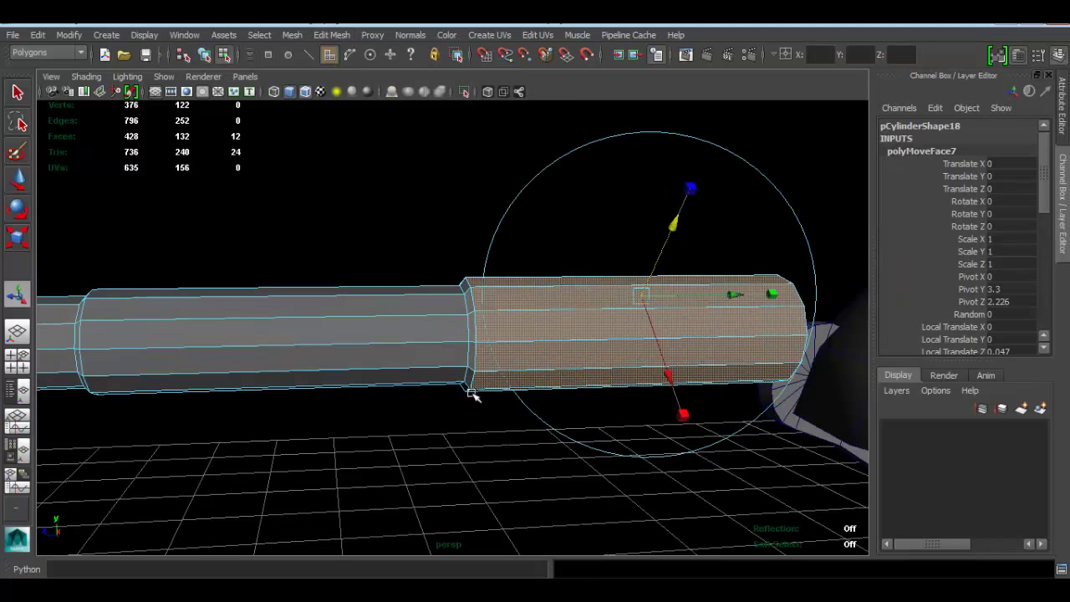
{"action": "key", "text": "alt+Tab"}
{"action": "scroll", "coordinate": [573, 157], "scroll_direction": "up", "scroll_amount": 2}
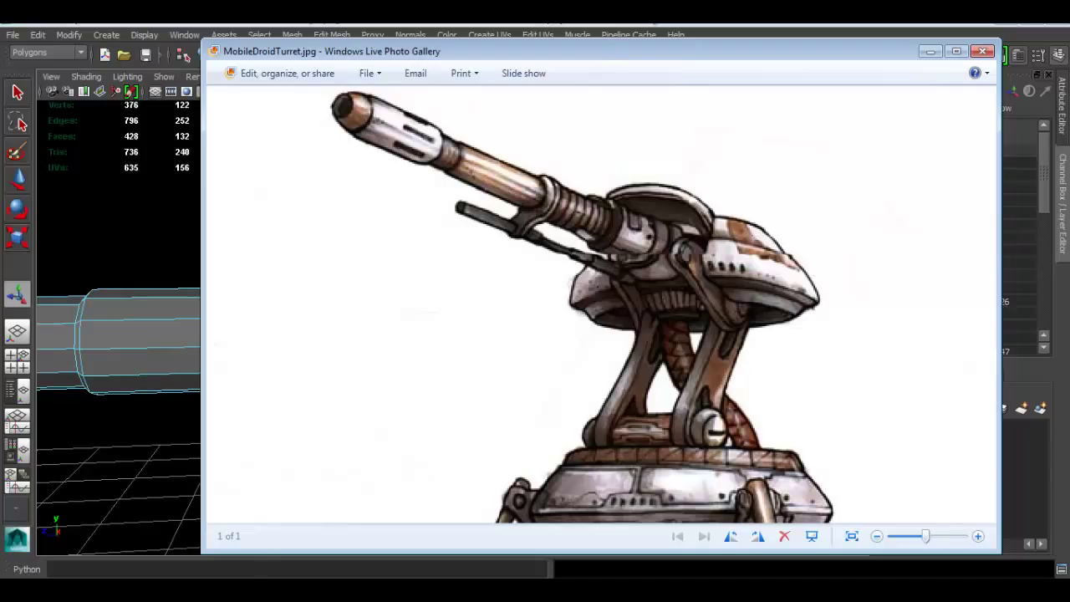
{"action": "scroll", "coordinate": [585, 246], "scroll_direction": "up", "scroll_amount": 2}
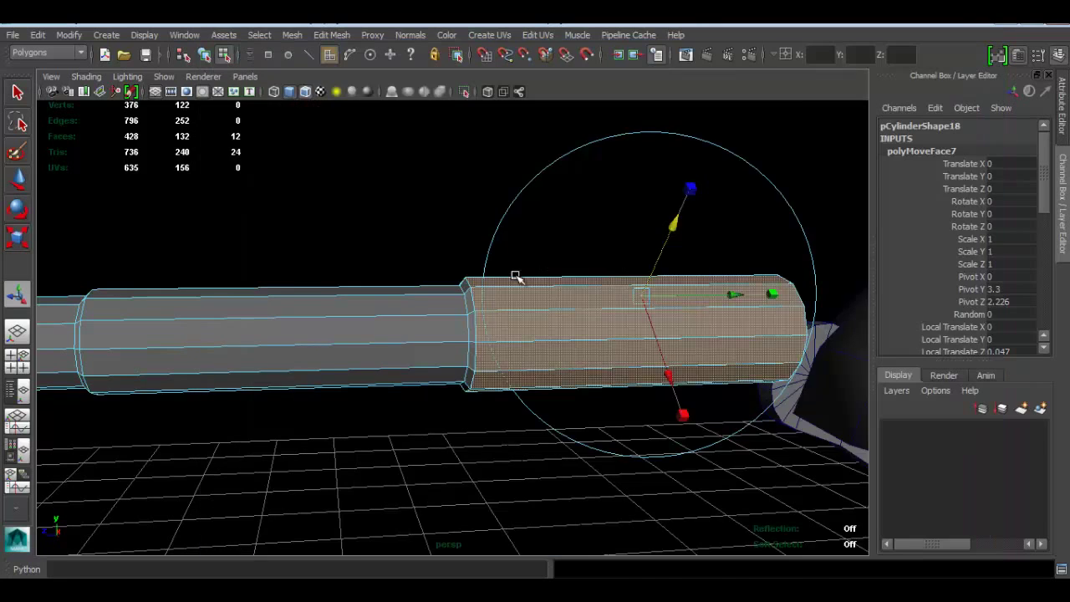
- Select the vertices at the rear end of the thickened section and pull them back along Z into the turret head
{"action": "left_click_drag", "start_coordinate": [513, 275], "coordinate": [303, 319], "text": "alt"}
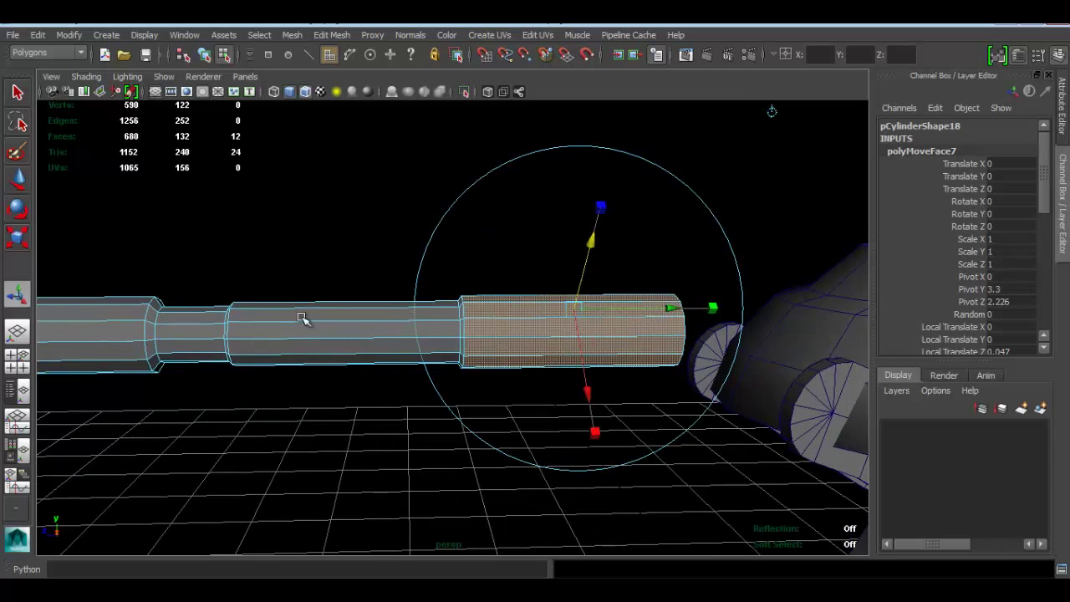
{"action": "right_click_drag", "start_coordinate": [301, 253], "coordinate": [371, 234]}
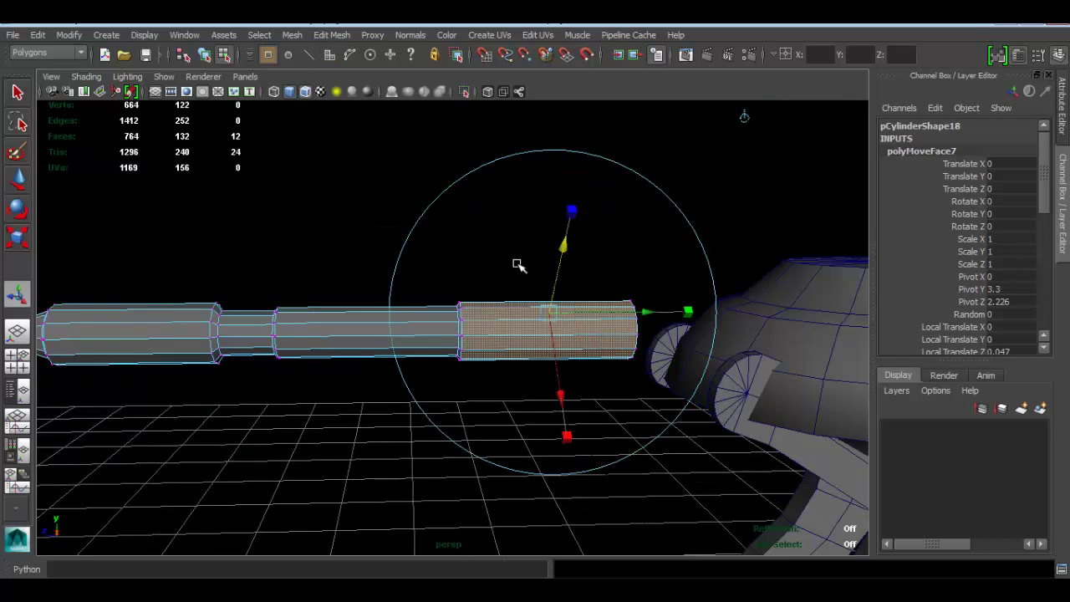
{"action": "left_click", "coordinate": [616, 299]}
{"action": "left_click_drag", "start_coordinate": [693, 397], "coordinate": [695, 398]}
{"action": "left_click_drag", "start_coordinate": [629, 360], "coordinate": [628, 367], "text": "alt"}
{"action": "key", "text": "w"}
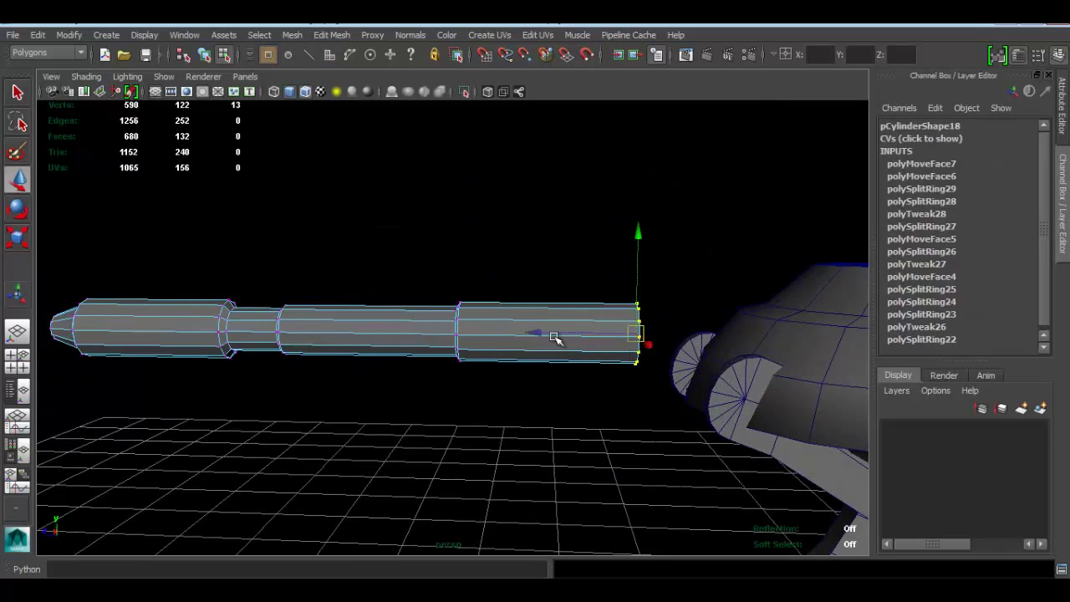
{"action": "left_click_drag", "start_coordinate": [555, 334], "coordinate": [699, 340]}
- Return to object mode and move the whole barrel forward along Z to 3.816
{"action": "right_click_drag", "start_coordinate": [477, 324], "coordinate": [548, 235]}
{"action": "left_click", "coordinate": [588, 251]}
{"action": "left_click", "coordinate": [532, 339]}
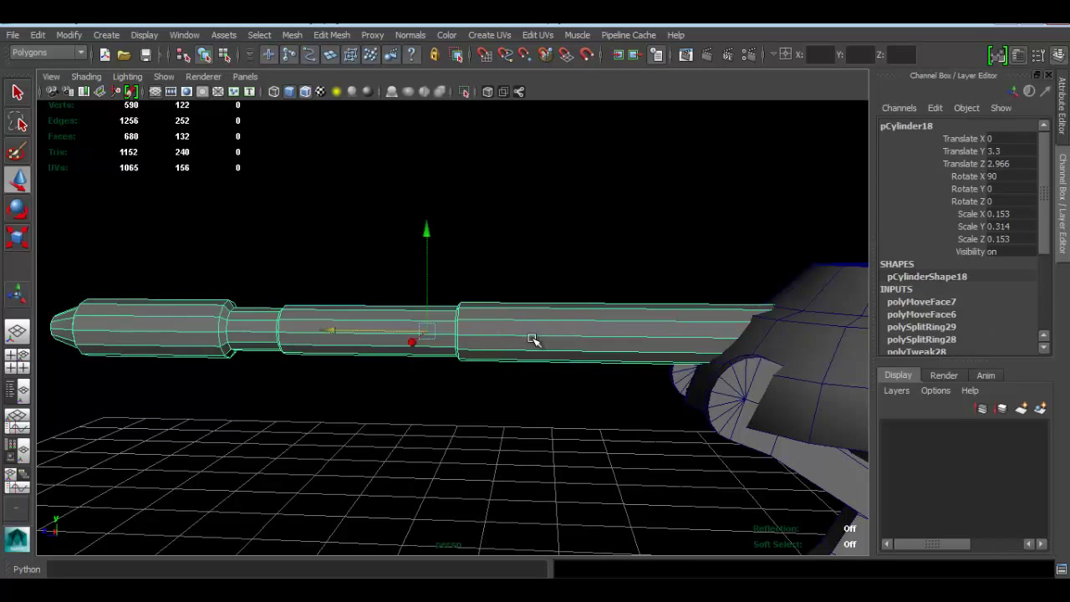
{"action": "scroll", "coordinate": [502, 336], "scroll_direction": "down", "scroll_amount": 2}
{"action": "left_click_drag", "start_coordinate": [339, 328], "coordinate": [235, 306]}
{"action": "middle_click_drag", "start_coordinate": [368, 301], "coordinate": [433, 330], "text": "alt"}
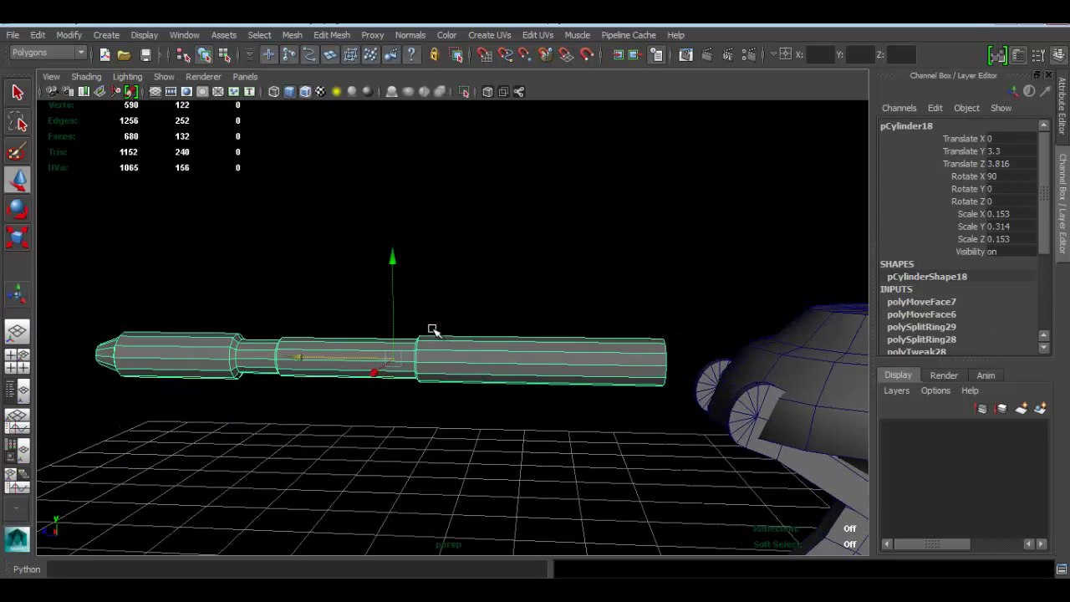
- Insert an edge loop across the barrel's rear section, slightly forward of its middle, and compare its position with the reference image
{"action": "left_click_drag", "start_coordinate": [432, 329], "coordinate": [489, 348], "text": "alt"}
{"action": "right_click_drag", "start_coordinate": [490, 245], "coordinate": [485, 215]}
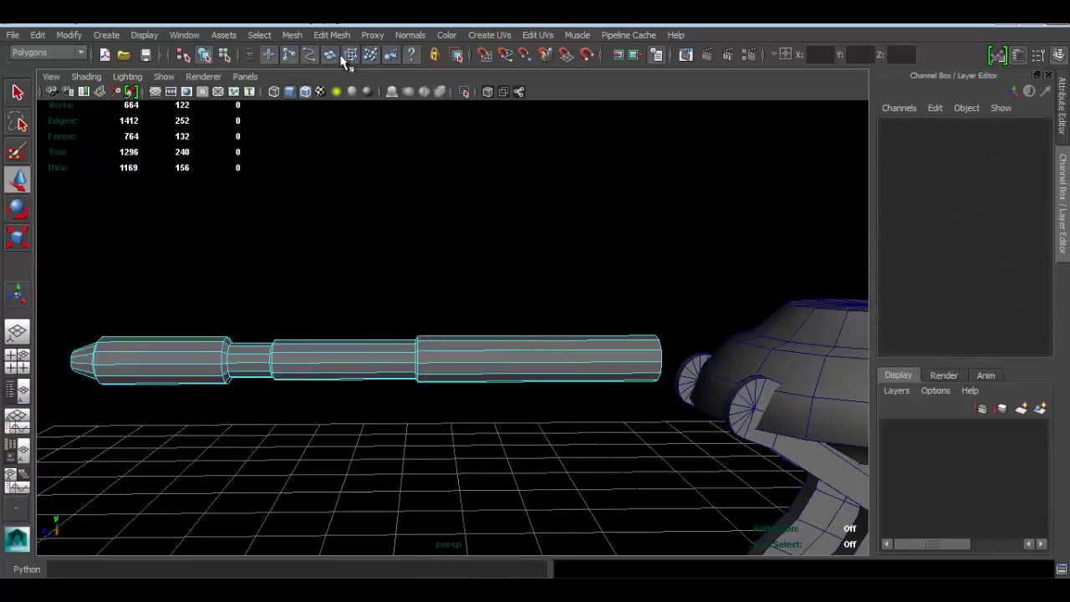
{"action": "left_click", "coordinate": [331, 34]}
{"action": "left_click", "coordinate": [426, 206]}
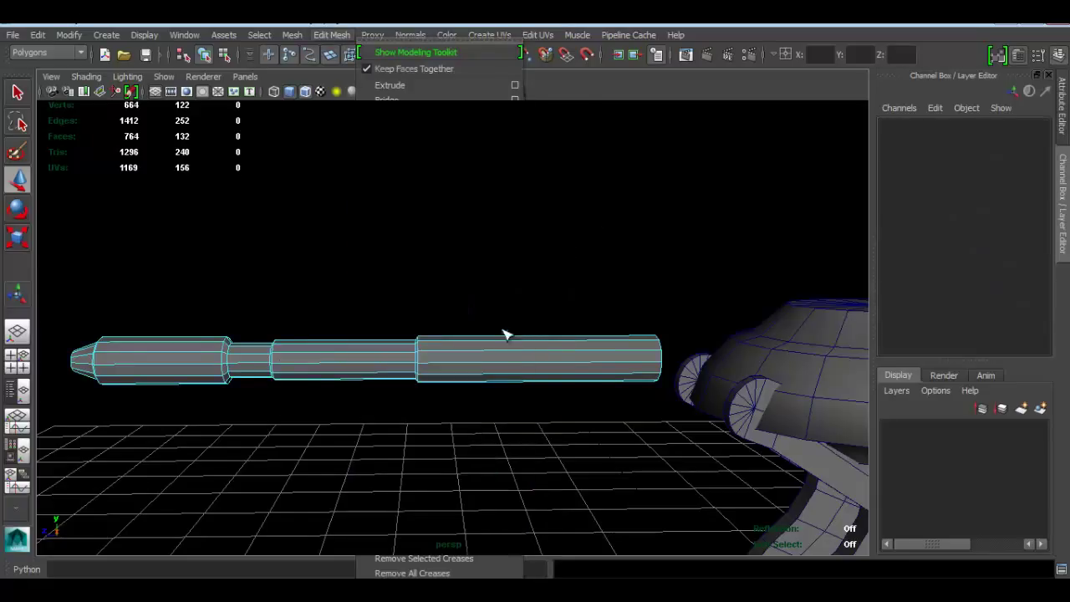
{"action": "left_click_drag", "start_coordinate": [504, 356], "coordinate": [516, 352]}
{"action": "left_click", "coordinate": [425, 589]}
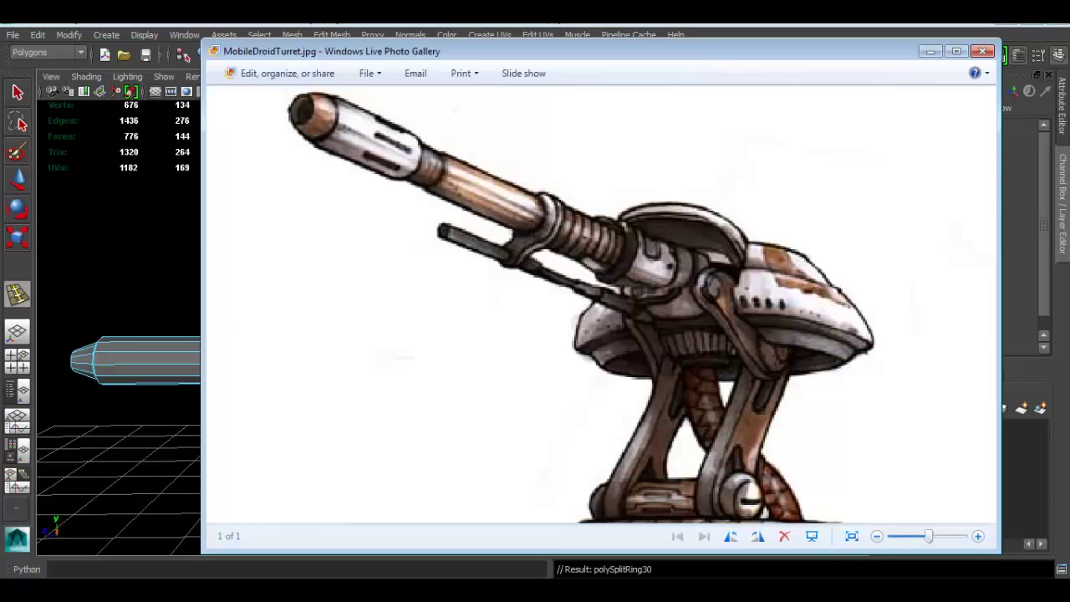
{"action": "key", "text": "alt+Tab"}
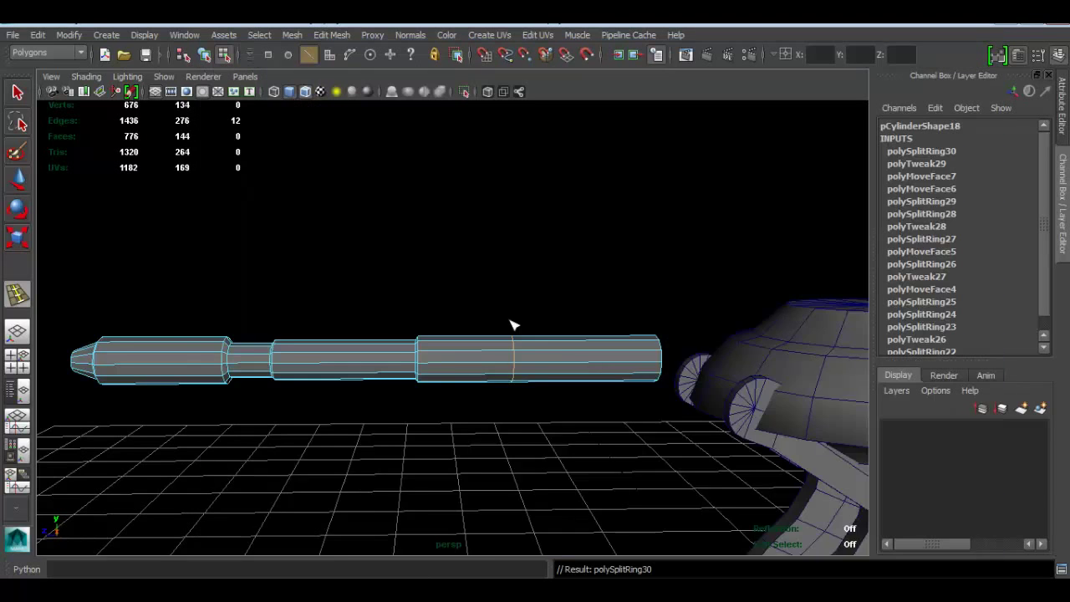
- Insert a second edge loop closely behind the new one on the rear section and check the spacing against the reference image
{"action": "left_click_drag", "start_coordinate": [509, 323], "coordinate": [410, 449], "text": "alt"}
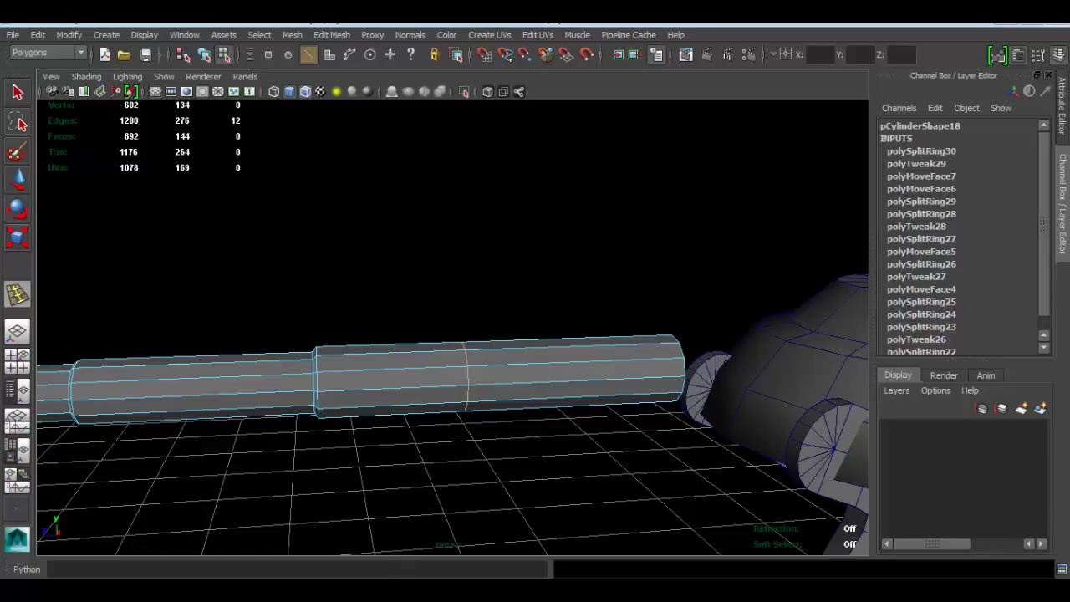
{"action": "key", "text": "alt+Tab"}
{"action": "key", "text": "alt+Tab"}
{"action": "left_click_drag", "start_coordinate": [497, 402], "coordinate": [489, 384], "text": "alt"}
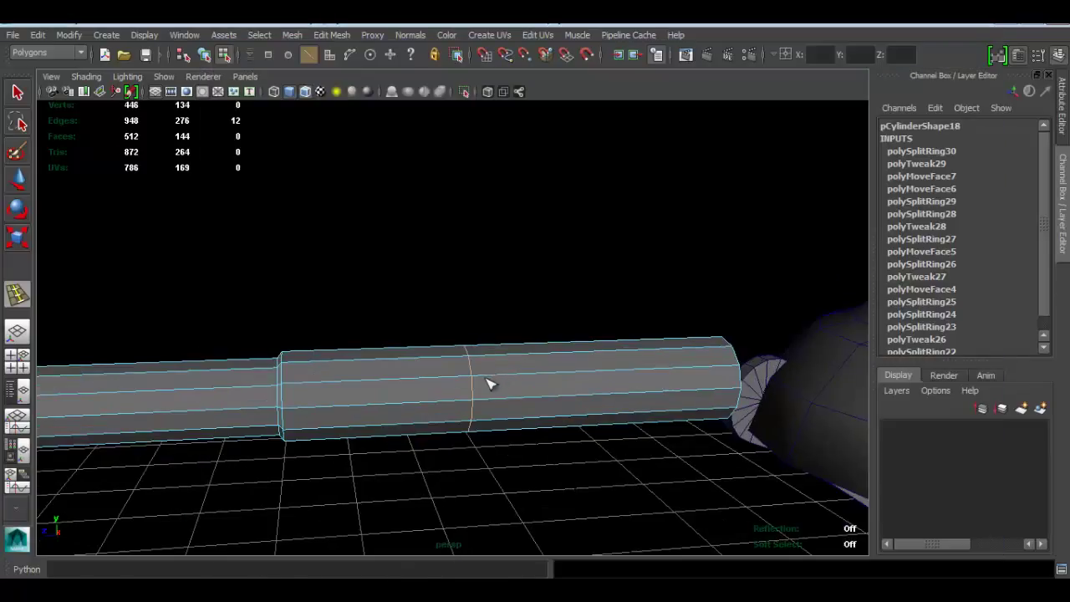
{"action": "left_click", "coordinate": [484, 376]}
{"action": "key", "text": "ctrl+z"}
{"action": "left_click", "coordinate": [483, 378]}
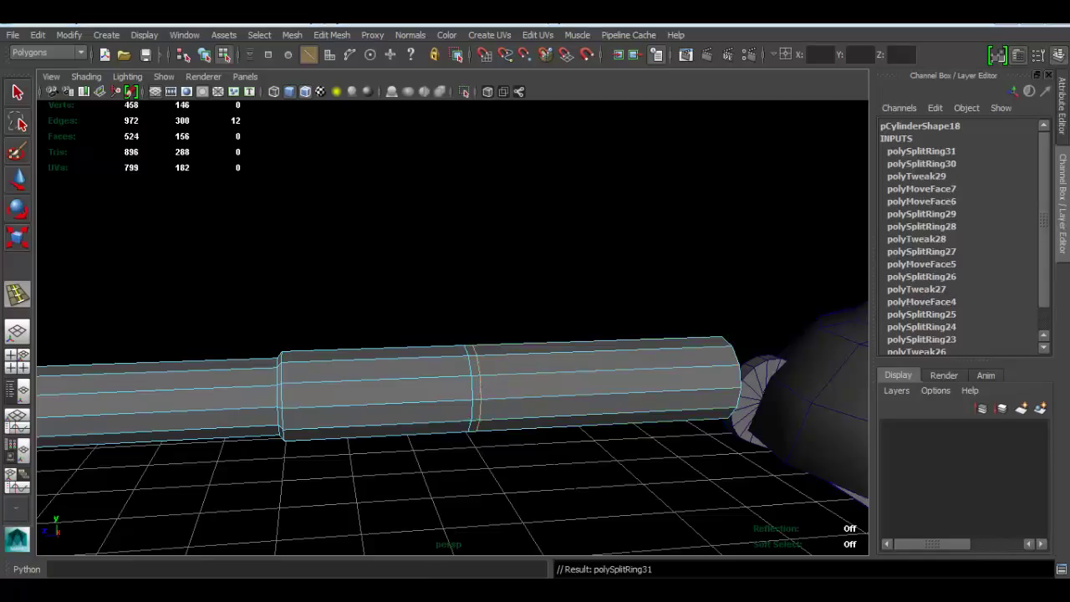
{"action": "key", "text": "alt+Tab"}
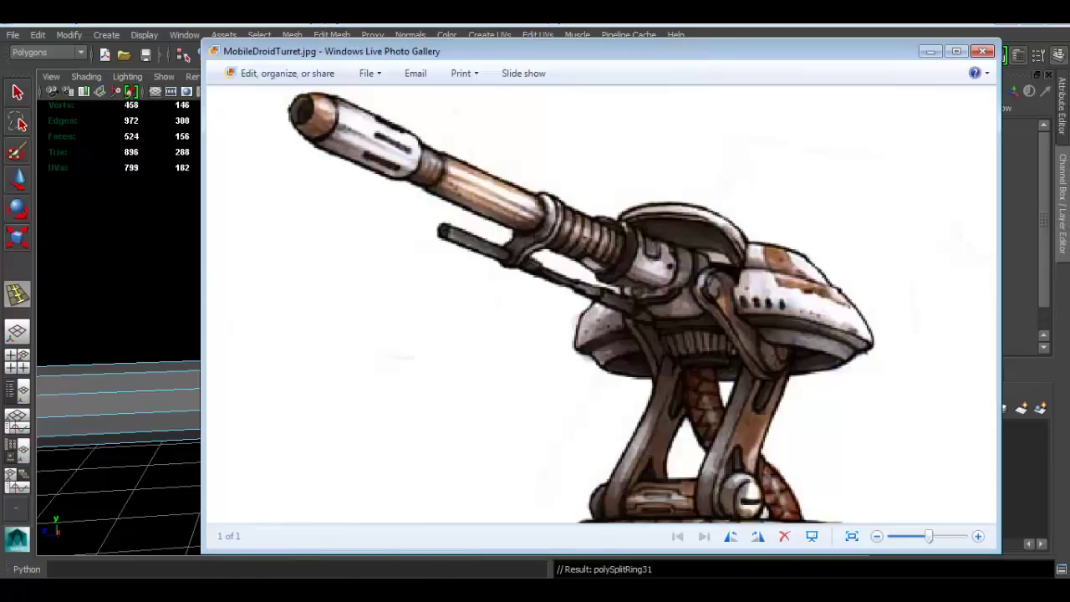
{"action": "key", "text": "alt+Tab"}
{"action": "left_click_drag", "start_coordinate": [504, 320], "coordinate": [512, 379], "text": "alt"}
- Select the rearmost ring of barrel faces, raise it outward with Transform Component to a local Z of 0.083 and compare it with the reference
{"action": "key", "text": "q"}
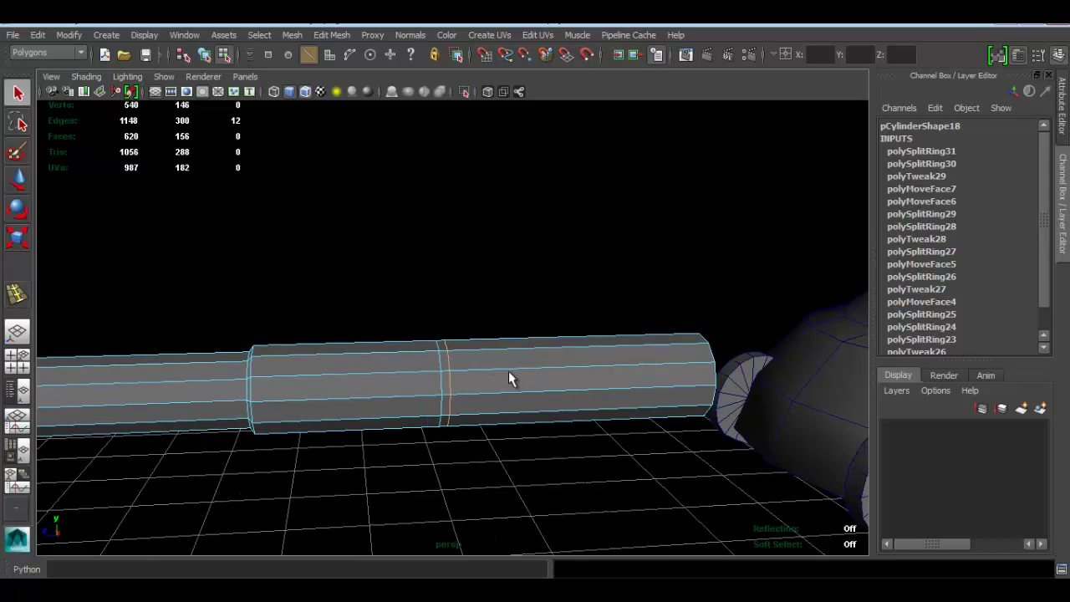
{"action": "right_click_drag", "start_coordinate": [507, 256], "coordinate": [508, 289]}
{"action": "double_click", "coordinate": [514, 382]}
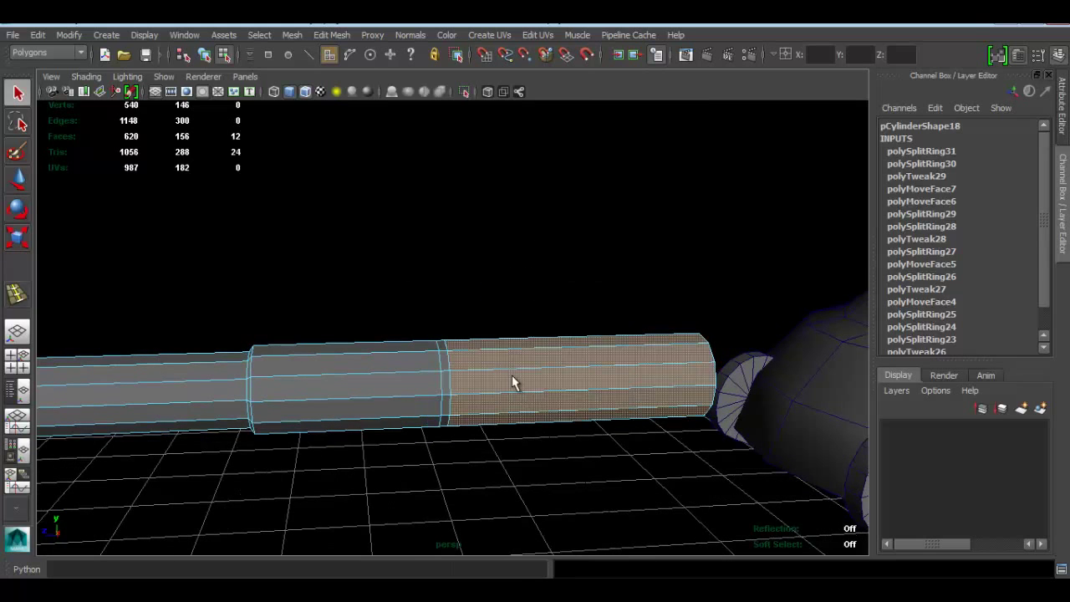
{"action": "left_click", "coordinate": [346, 35]}
{"action": "left_click", "coordinate": [438, 252]}
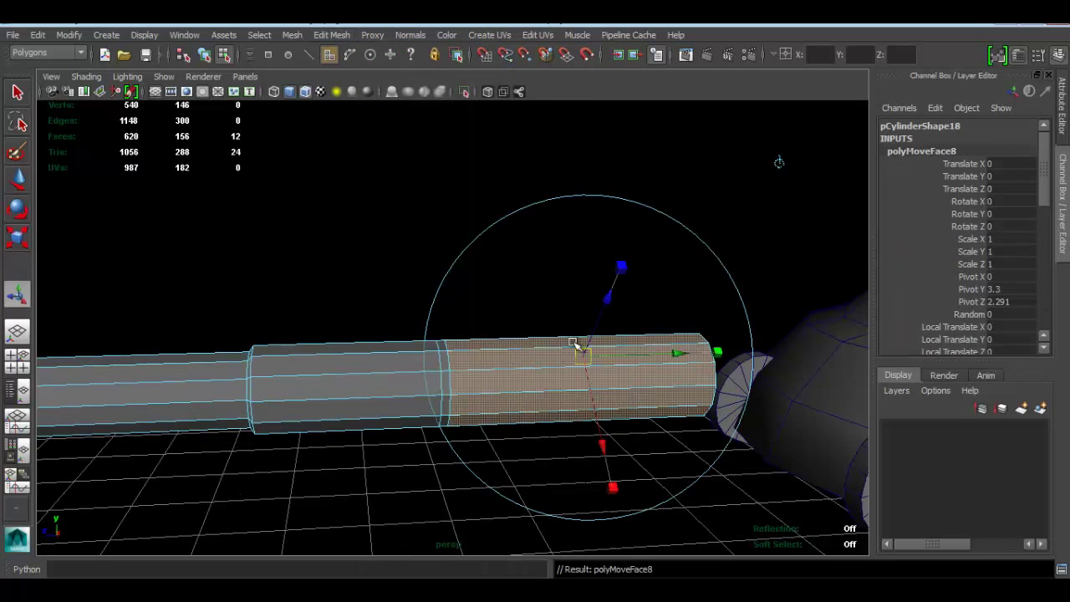
{"action": "left_click_drag", "start_coordinate": [608, 311], "coordinate": [613, 286]}
{"action": "key", "text": "alt+Tab"}
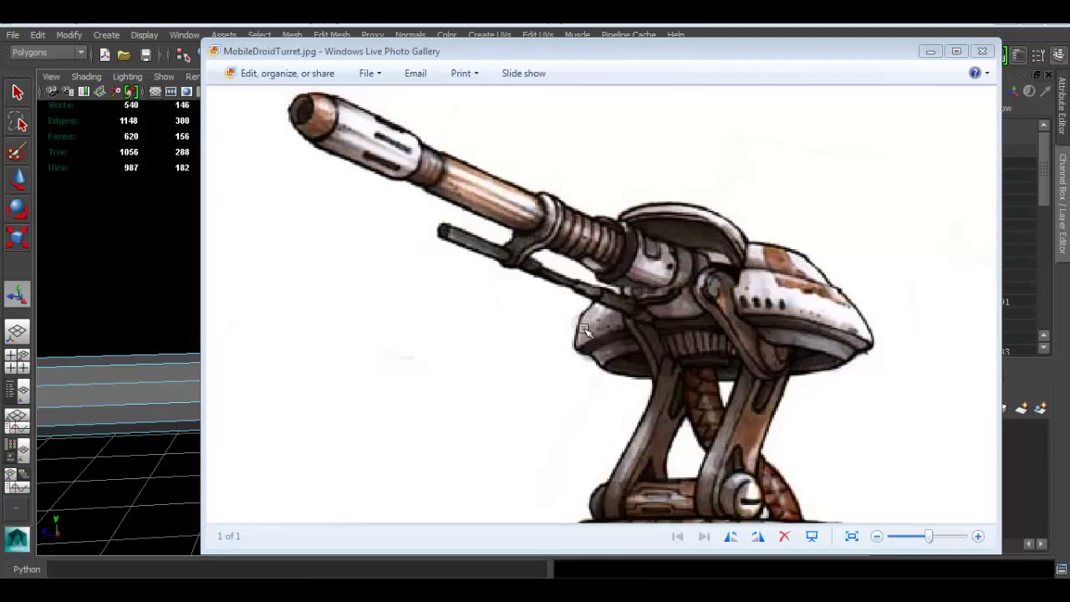
{"action": "key", "text": "alt+Tab"}
{"action": "mouse_move", "coordinate": [582, 328]}
{"action": "left_mouse_down", "text": "alt"}
{"action": "mouse_move", "coordinate": [540, 315]}
{"action": "mouse_move", "coordinate": [583, 331]}
{"action": "left_mouse_up", "text": "alt"}
{"action": "middle_click_drag", "start_coordinate": [584, 331], "coordinate": [473, 284], "text": "alt"}
{"action": "left_click_drag", "start_coordinate": [530, 288], "coordinate": [570, 298], "text": "alt"}
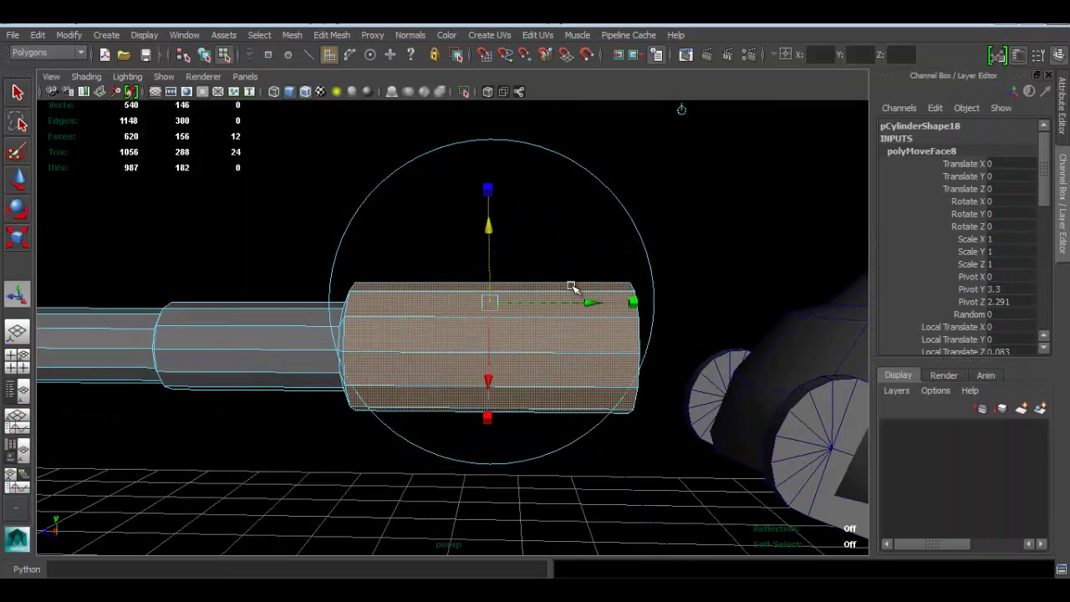
- Scale up the vertices at the barrel's rear end so the last section flares slightly toward the turret, and return to object mode
{"action": "right_click_drag", "start_coordinate": [572, 288], "coordinate": [544, 203]}
{"action": "left_click_drag", "start_coordinate": [557, 196], "coordinate": [686, 532]}
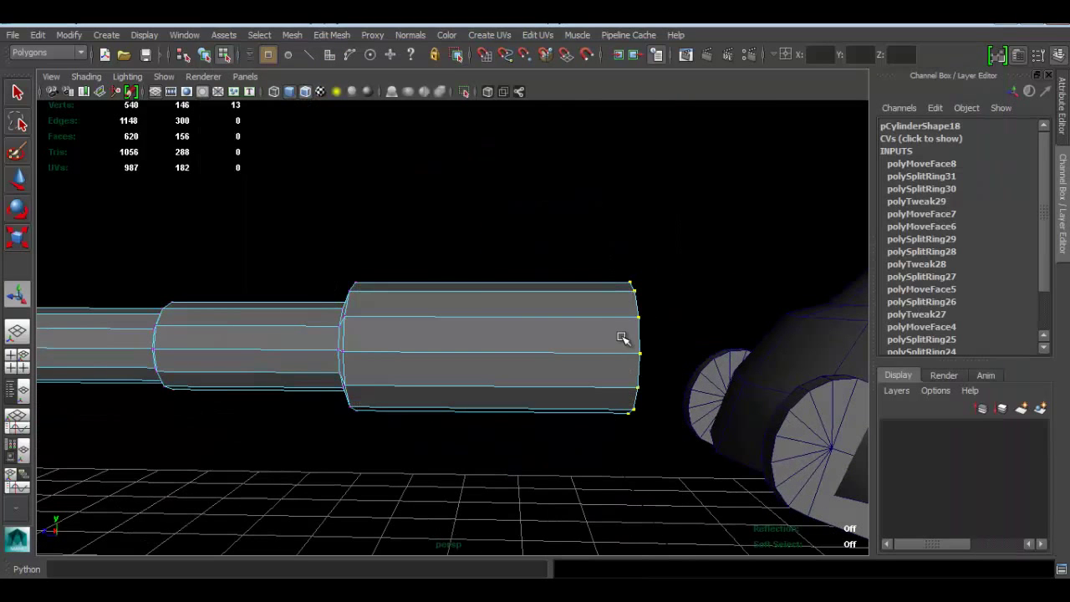
{"action": "key", "text": "e"}
{"action": "key", "text": "r"}
{"action": "left_click_drag", "start_coordinate": [630, 349], "coordinate": [645, 350]}
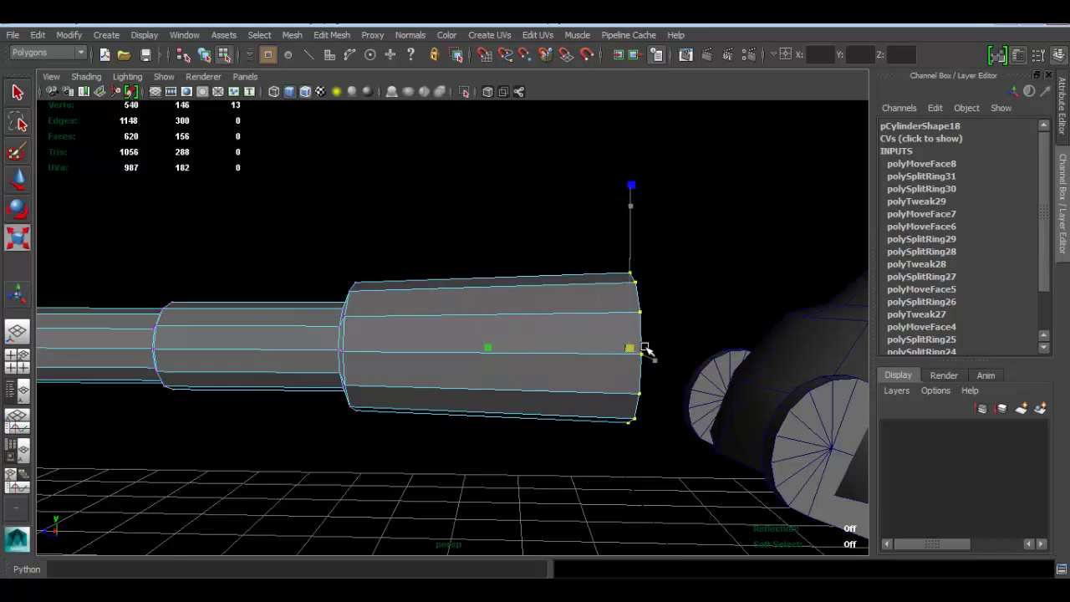
{"action": "right_click_drag", "start_coordinate": [590, 347], "coordinate": [387, 310], "text": "alt"}
{"action": "left_click_drag", "start_coordinate": [387, 310], "coordinate": [513, 327], "text": "alt"}
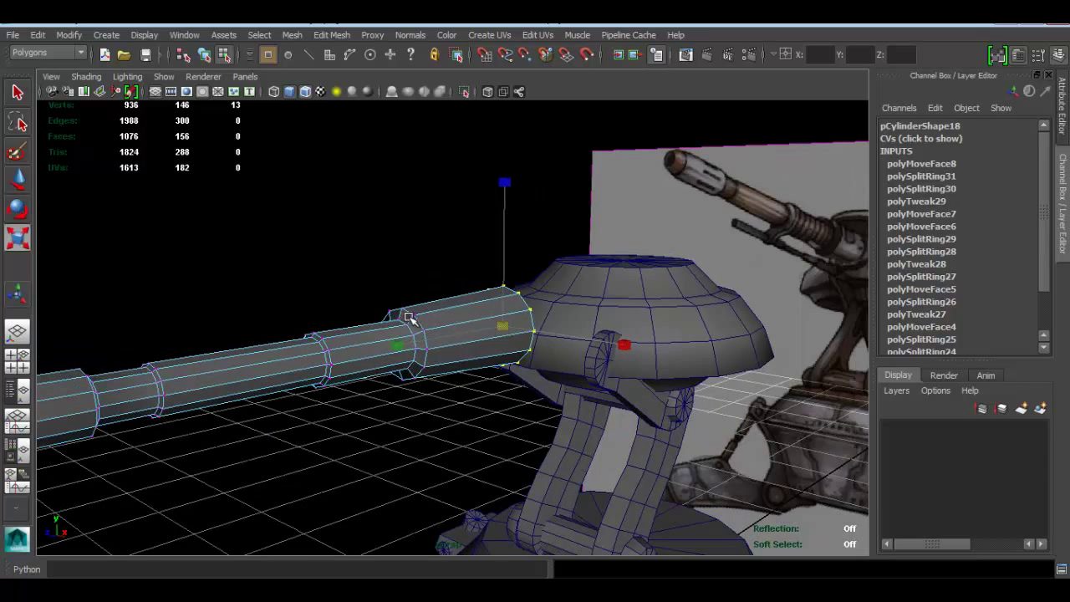
{"action": "right_click_drag", "start_coordinate": [413, 318], "coordinate": [539, 248]}
{"action": "right_click", "coordinate": [428, 321]}
{"action": "right_click_drag", "start_coordinate": [425, 324], "coordinate": [490, 234]}
{"action": "mouse_move", "coordinate": [421, 277]}
{"action": "left_mouse_down", "text": "alt"}
{"action": "mouse_move", "coordinate": [521, 277]}
{"action": "mouse_move", "coordinate": [519, 366]}
{"action": "mouse_move", "coordinate": [420, 359]}
{"action": "mouse_move", "coordinate": [417, 292]}
{"action": "left_mouse_up", "text": "alt"}
- Compare the barrel's sections and muzzle shape with the turret reference image
{"action": "key", "text": "alt+Tab"}
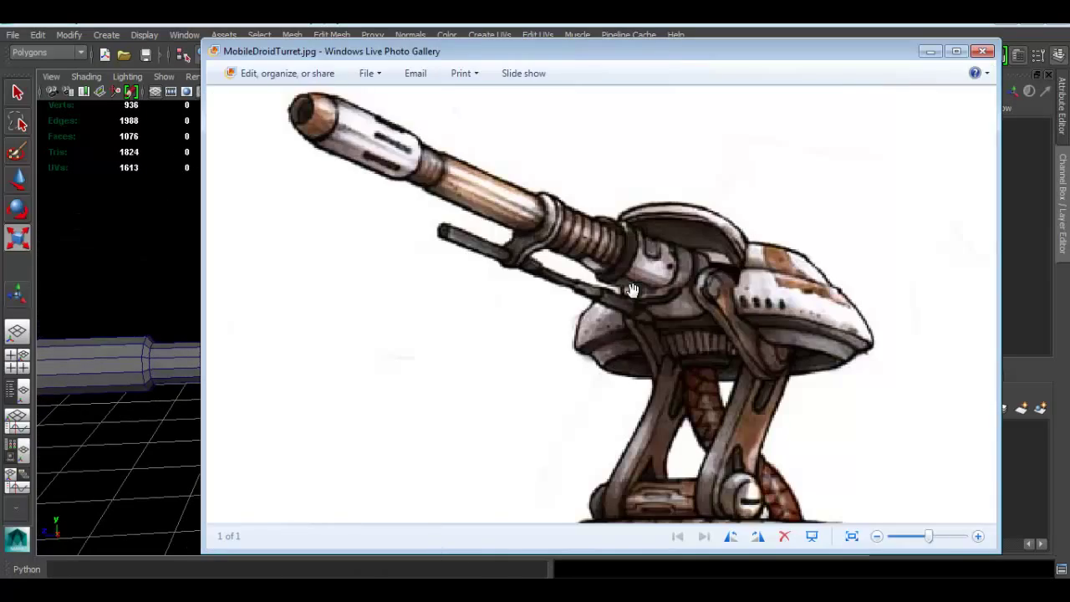
{"action": "left_click_drag", "start_coordinate": [632, 290], "coordinate": [607, 335]}
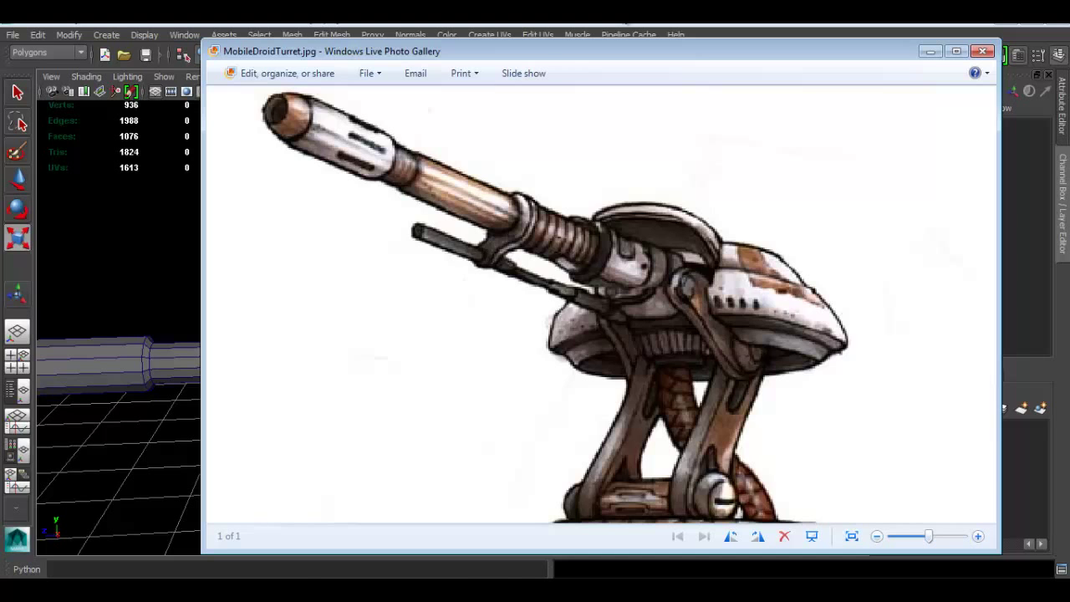
{"action": "left_click", "coordinate": [624, 22]}
{"action": "middle_click_drag", "start_coordinate": [356, 244], "coordinate": [642, 232], "text": "alt"}
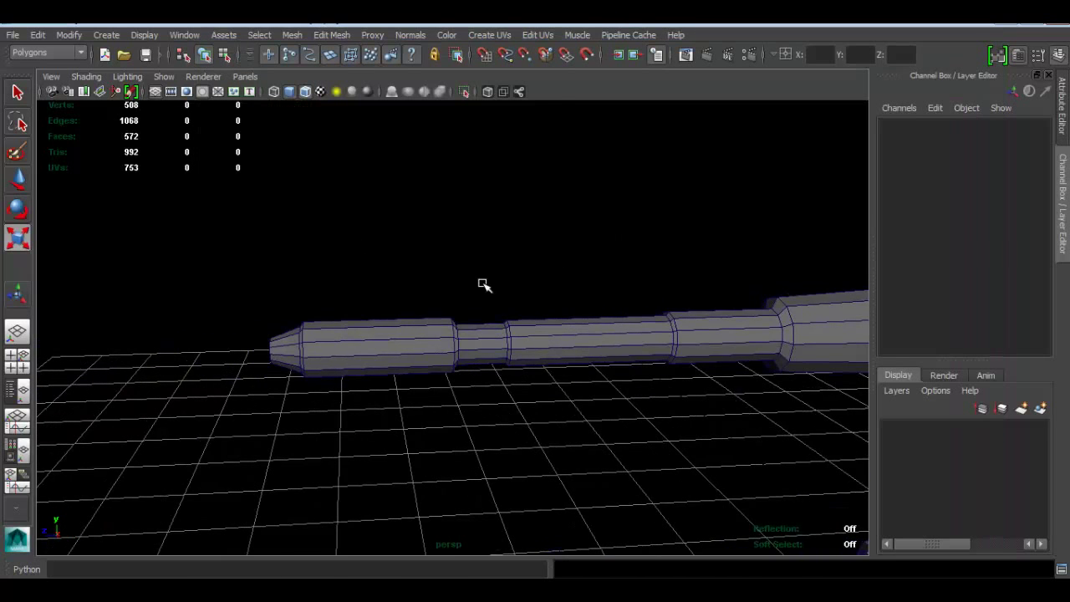
{"action": "left_click_drag", "start_coordinate": [482, 284], "coordinate": [507, 298], "text": "alt"}
{"action": "middle_click_drag", "start_coordinate": [478, 281], "coordinate": [565, 231], "text": "alt"}
{"action": "right_click_drag", "start_coordinate": [447, 324], "coordinate": [448, 343], "text": "alt"}
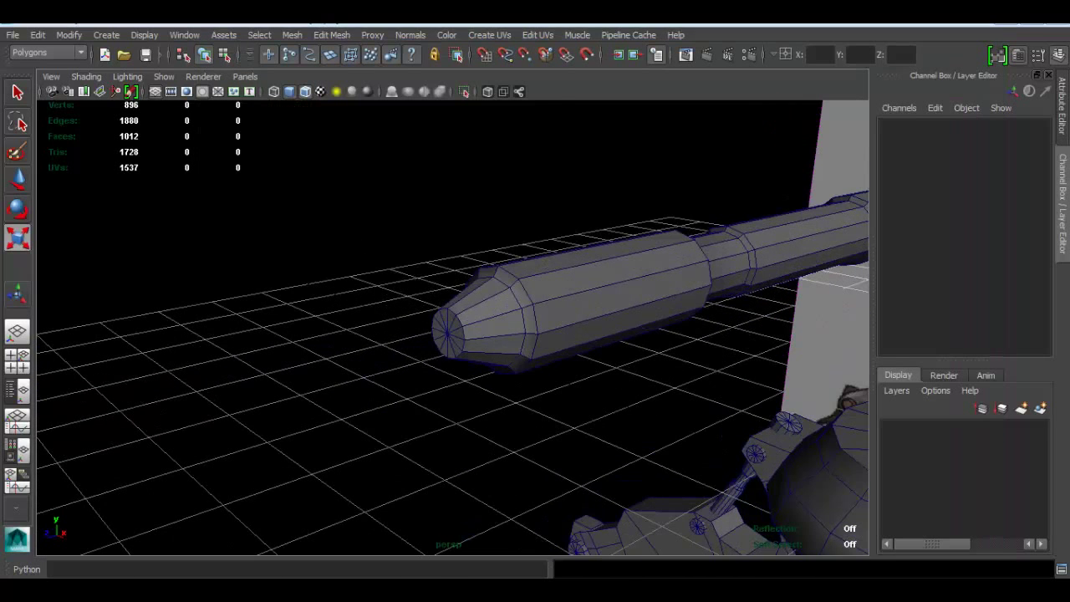
{"action": "key", "text": "alt+Tab"}
{"action": "key", "text": "alt+Tab"}
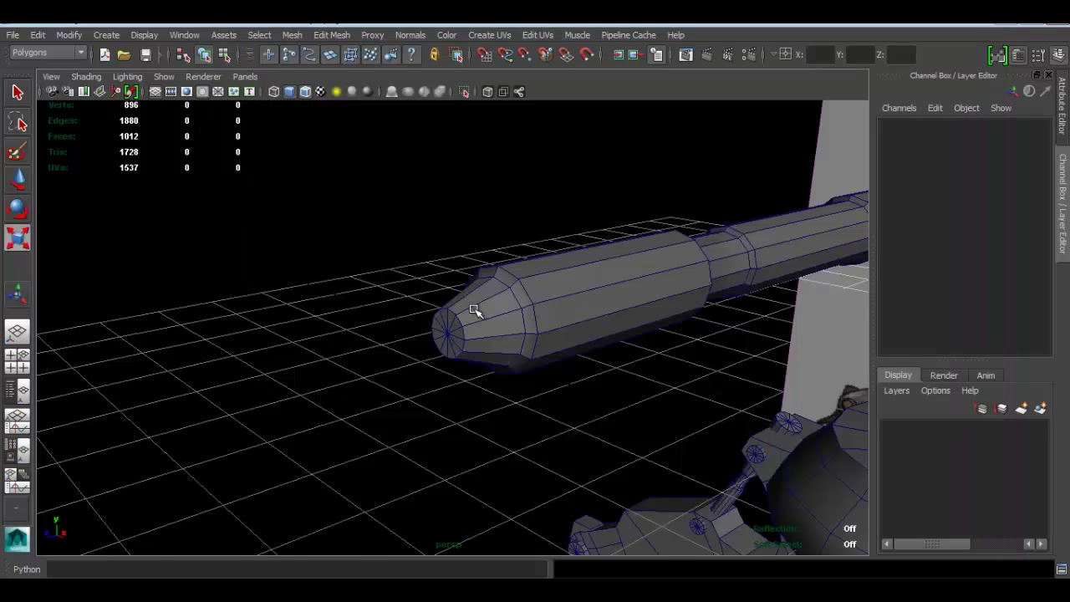
- Select the vertices at the muzzle tip, move them slightly back along Z toward the barrel and scale them up a little
{"action": "left_click", "coordinate": [474, 310]}
{"action": "right_click_drag", "start_coordinate": [474, 311], "coordinate": [447, 306]}
{"action": "left_click_drag", "start_coordinate": [447, 306], "coordinate": [376, 299], "text": "alt"}
{"action": "left_click_drag", "start_coordinate": [200, 216], "coordinate": [275, 370]}
{"action": "key", "text": "w"}
{"action": "left_click_drag", "start_coordinate": [158, 290], "coordinate": [170, 292]}
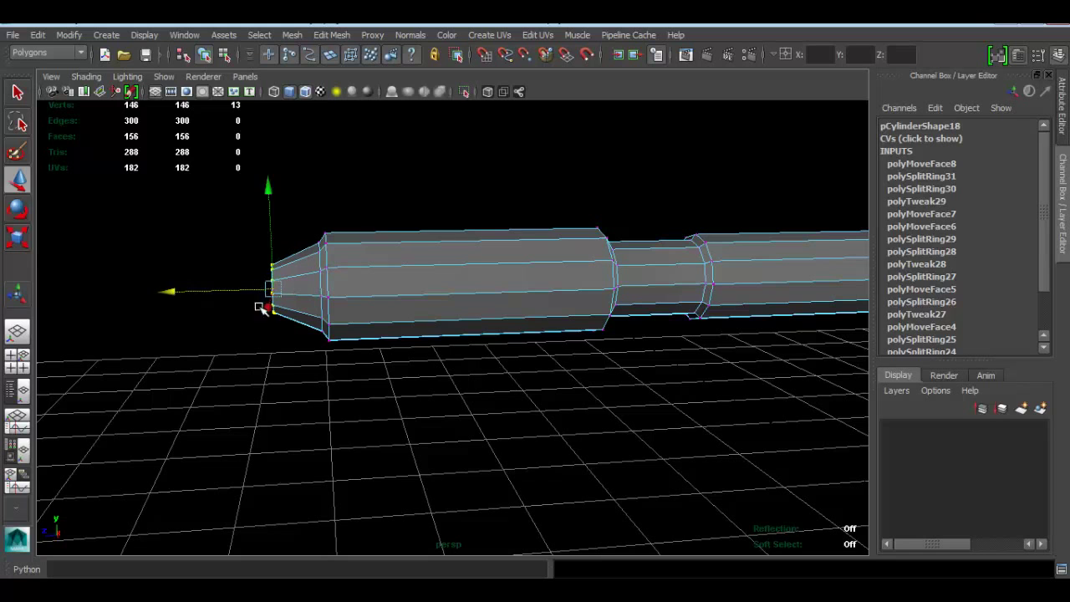
{"action": "key", "text": "r"}
{"action": "left_click_drag", "start_coordinate": [272, 291], "coordinate": [275, 293]}
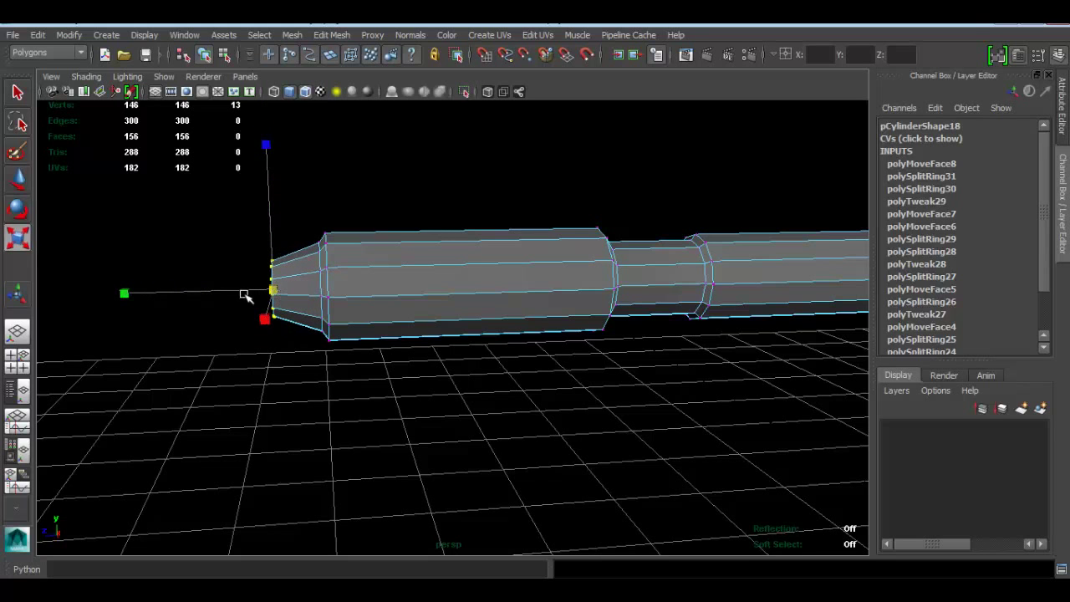
- Check the muzzle against the turret reference image, and select only the faces capping the barrel's muzzle tip
{"action": "key", "text": "w"}
{"action": "key", "text": "f"}
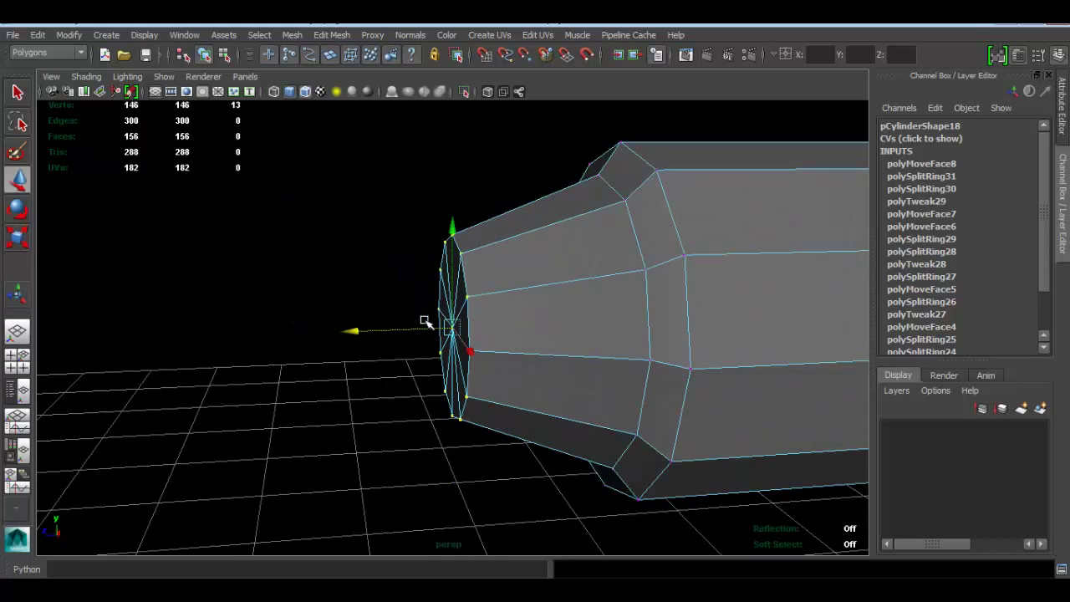
{"action": "scroll", "coordinate": [427, 322], "scroll_direction": "down", "scroll_amount": 3}
{"action": "left_click_drag", "start_coordinate": [426, 322], "coordinate": [567, 346], "text": "alt"}
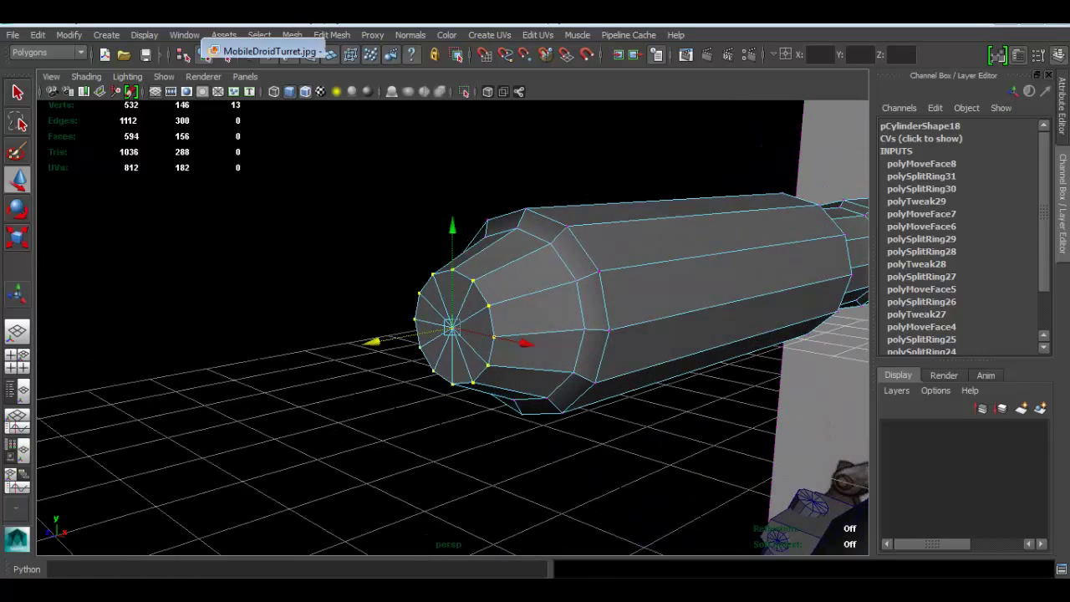
{"action": "left_click", "coordinate": [263, 48]}
{"action": "key", "text": "alt+Tab"}
{"action": "right_click_drag", "start_coordinate": [479, 256], "coordinate": [478, 289]}
{"action": "left_click_drag", "start_coordinate": [435, 313], "coordinate": [510, 393], "text": "alt"}
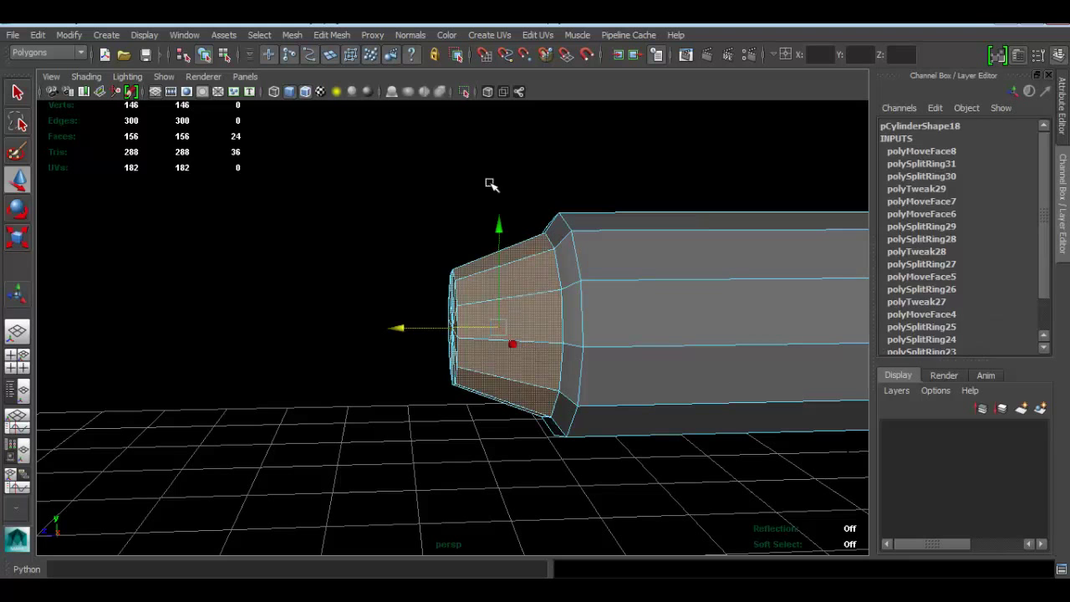
{"action": "left_click_drag", "start_coordinate": [477, 170], "coordinate": [548, 485], "text": "ctrl"}
{"action": "left_click_drag", "start_coordinate": [449, 317], "coordinate": [437, 196], "text": "alt"}
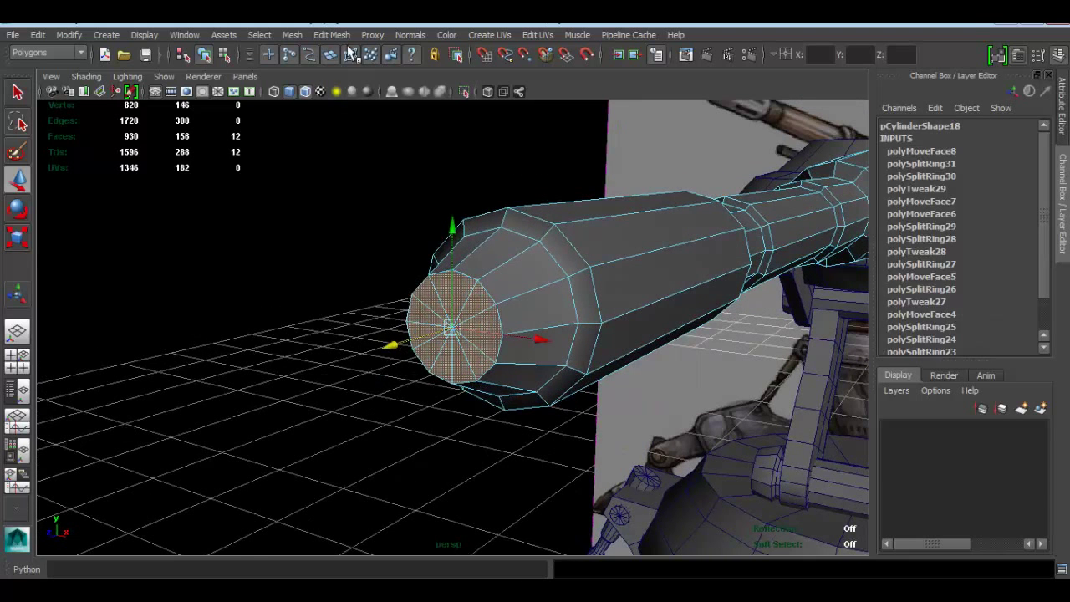
- Extrude the muzzle cap faces and scale them inward to form a rim, comparing its thickness with the reference image
{"action": "left_click", "coordinate": [332, 34]}
{"action": "left_click", "coordinate": [393, 89]}
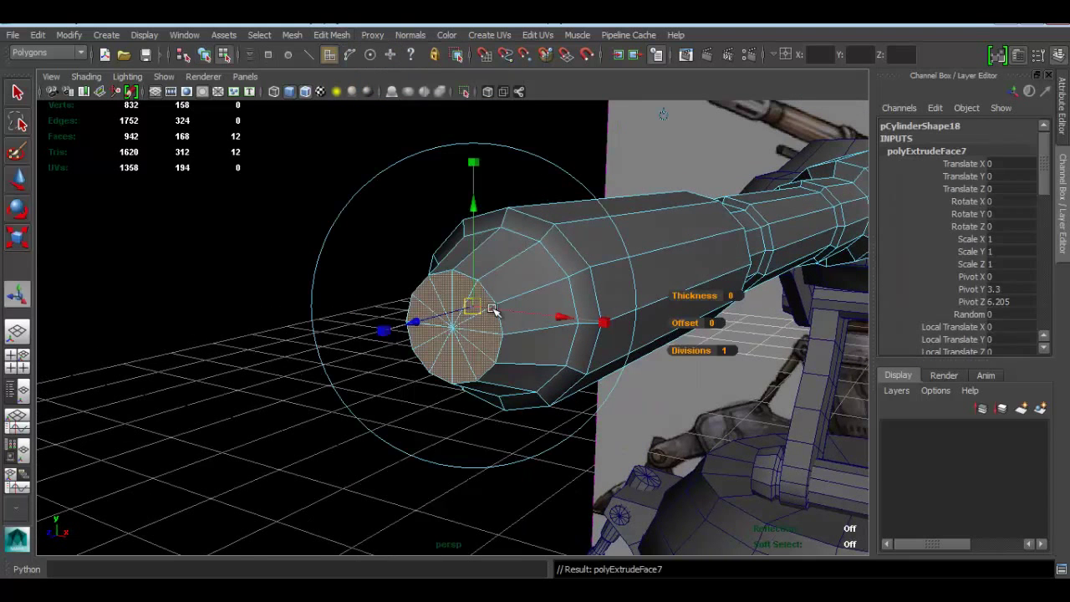
{"action": "left_click", "coordinate": [450, 328]}
{"action": "left_click_drag", "start_coordinate": [451, 329], "coordinate": [413, 326]}
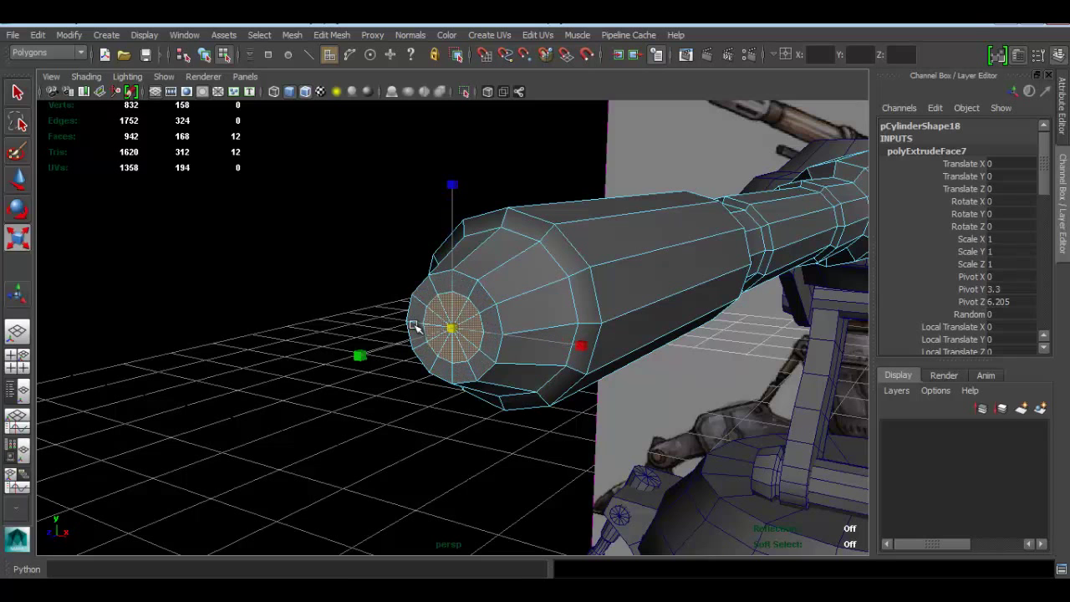
{"action": "key", "text": "alt+Tab"}
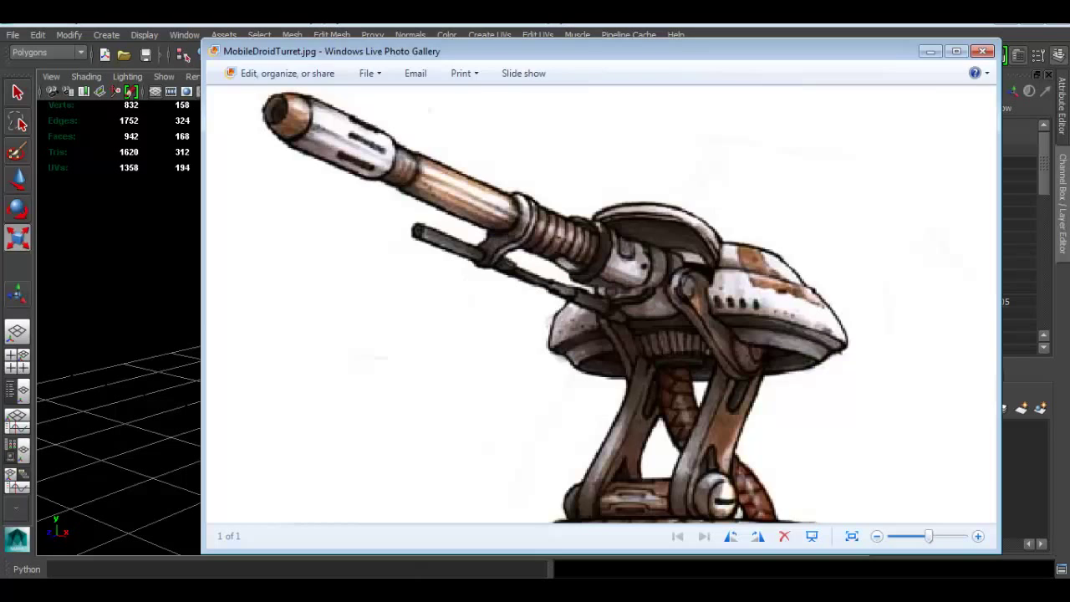
{"action": "key", "text": "alt+Tab"}
{"action": "left_click_drag", "start_coordinate": [449, 327], "coordinate": [455, 331]}
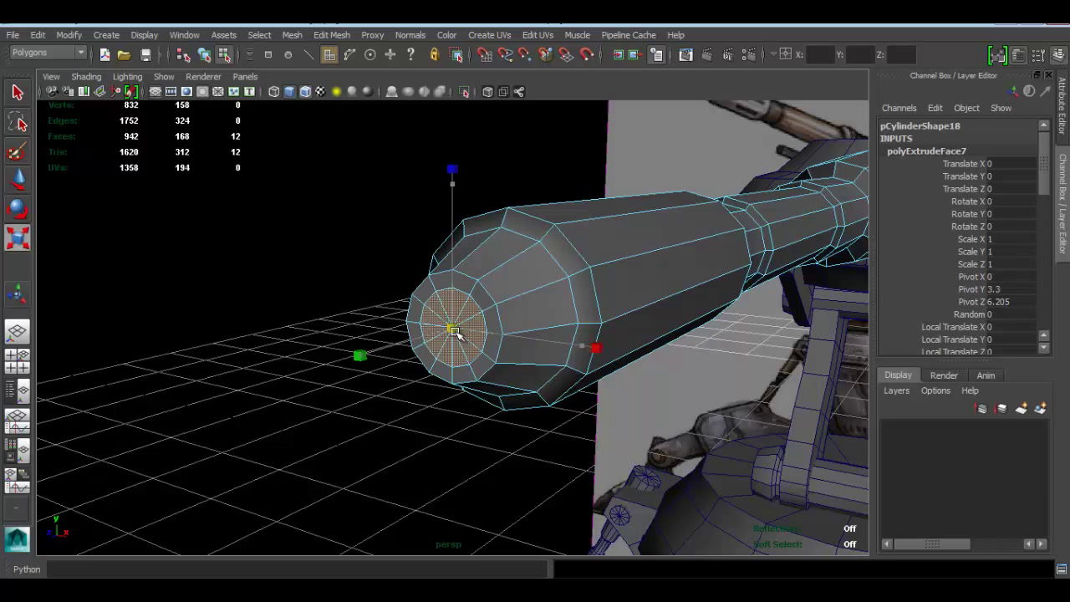
{"action": "key", "text": "alt+Tab"}
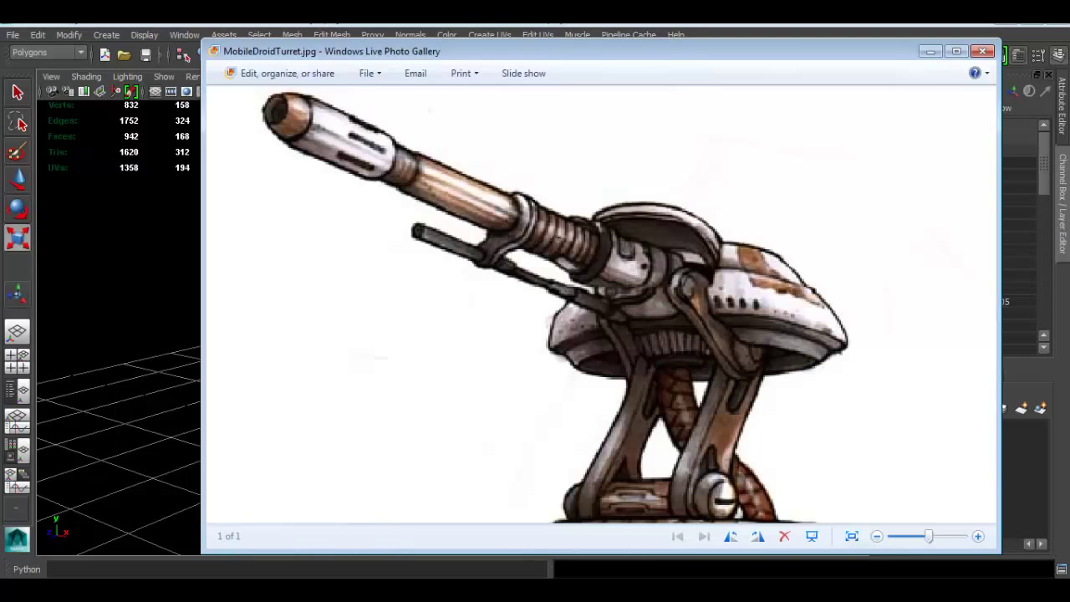
{"action": "key", "text": "alt+Tab"}
- Try to push the inset muzzle faces slightly back into the barrel and compare the result with the reference
{"action": "key", "text": "w"}
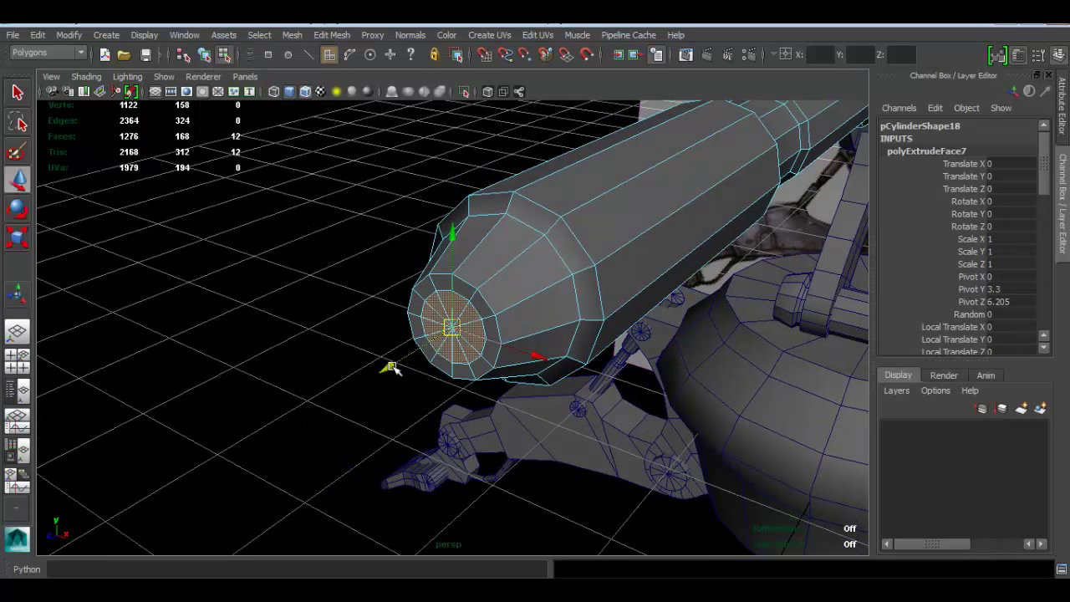
{"action": "left_click_drag", "start_coordinate": [393, 368], "coordinate": [404, 358]}
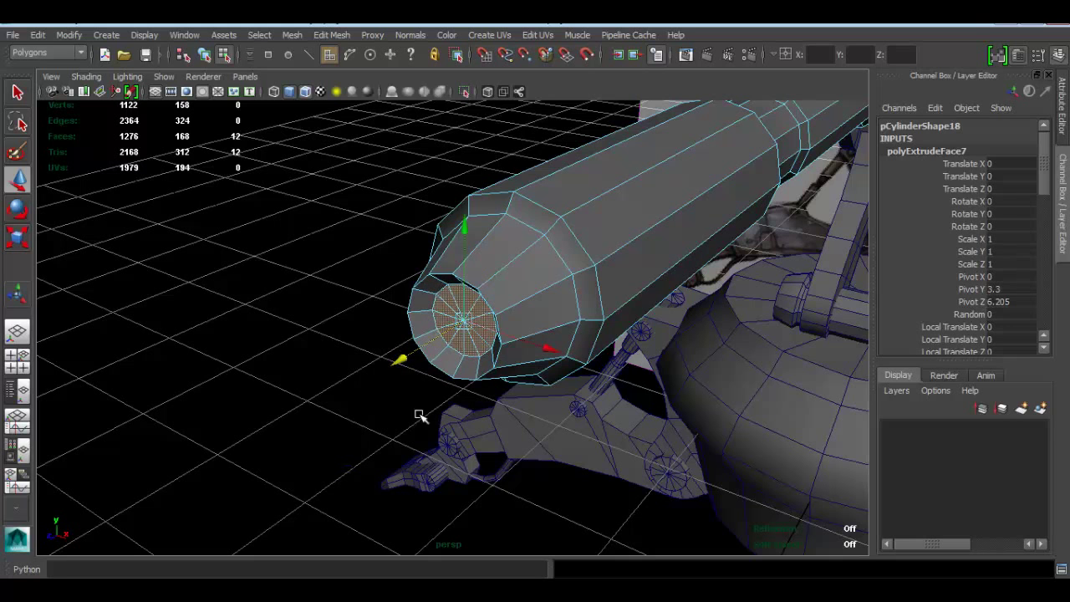
{"action": "key", "text": "alt+Tab"}
{"action": "key", "text": "alt+Tab"}
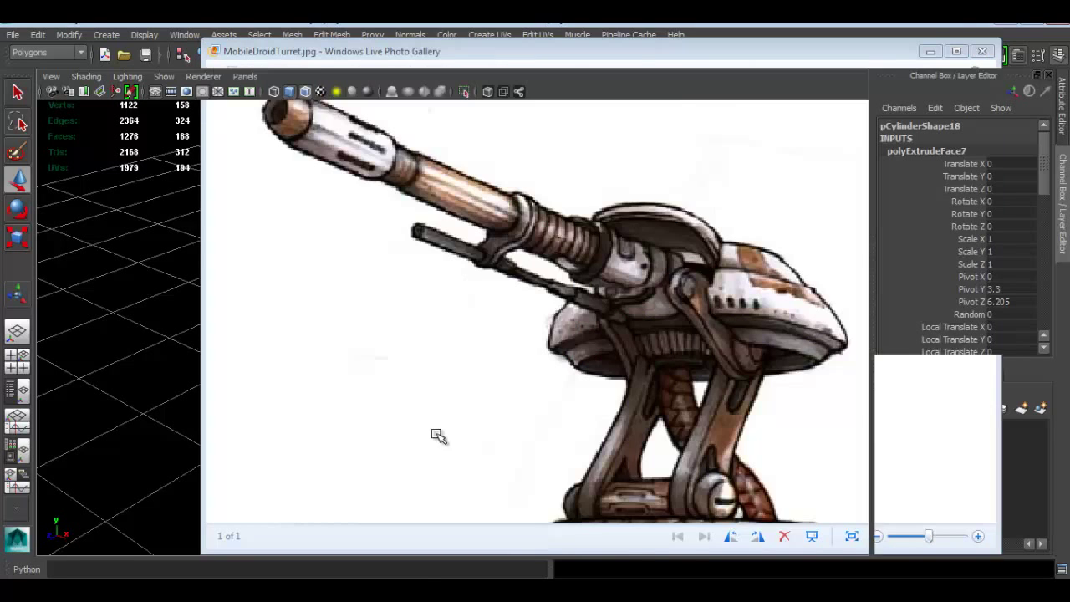
- Scale up the inset muzzle faces slightly to make the rim around the bore thinner
{"action": "left_click_drag", "start_coordinate": [437, 435], "coordinate": [469, 379], "text": "alt"}
{"action": "key", "text": "r"}
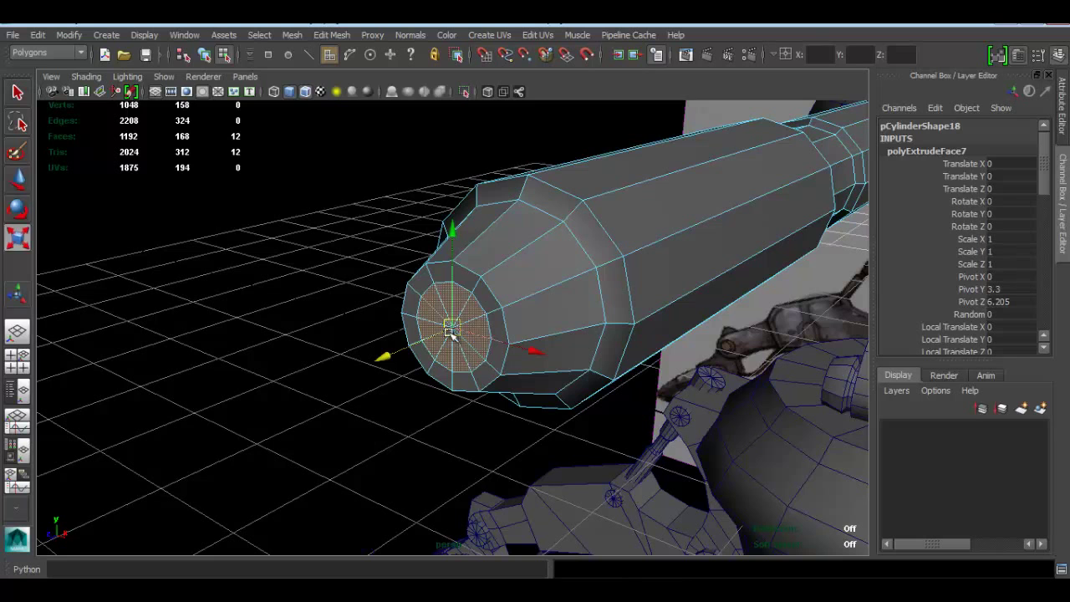
{"action": "left_click_drag", "start_coordinate": [452, 328], "coordinate": [465, 334]}
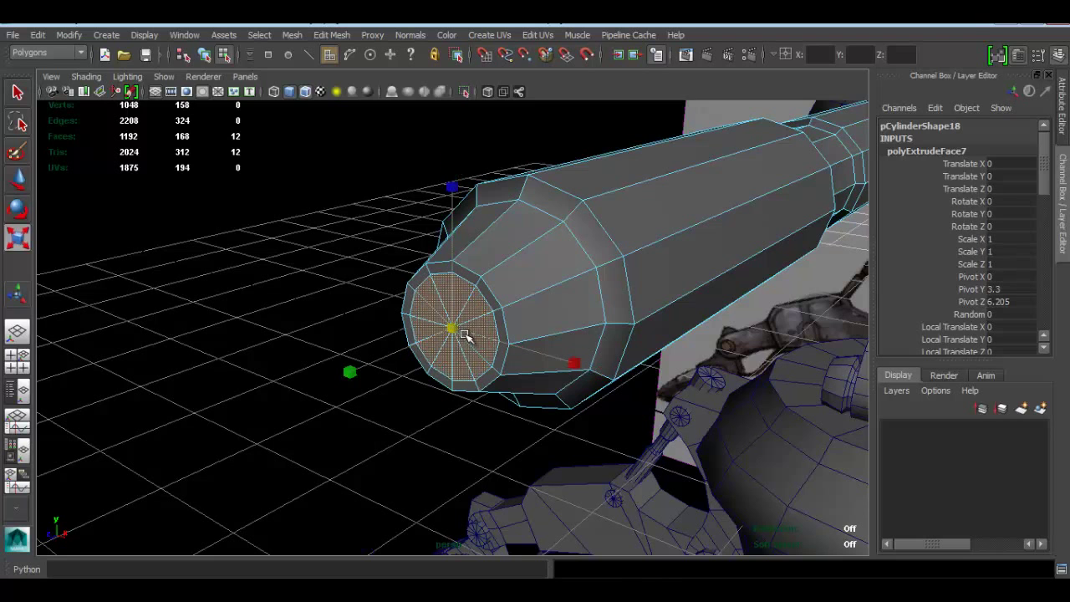
- Extrude the inset muzzle faces again and push them back into the barrel to hollow the bore, then return to object mode
{"action": "left_click", "coordinate": [332, 34]}
{"action": "left_click", "coordinate": [393, 527]}
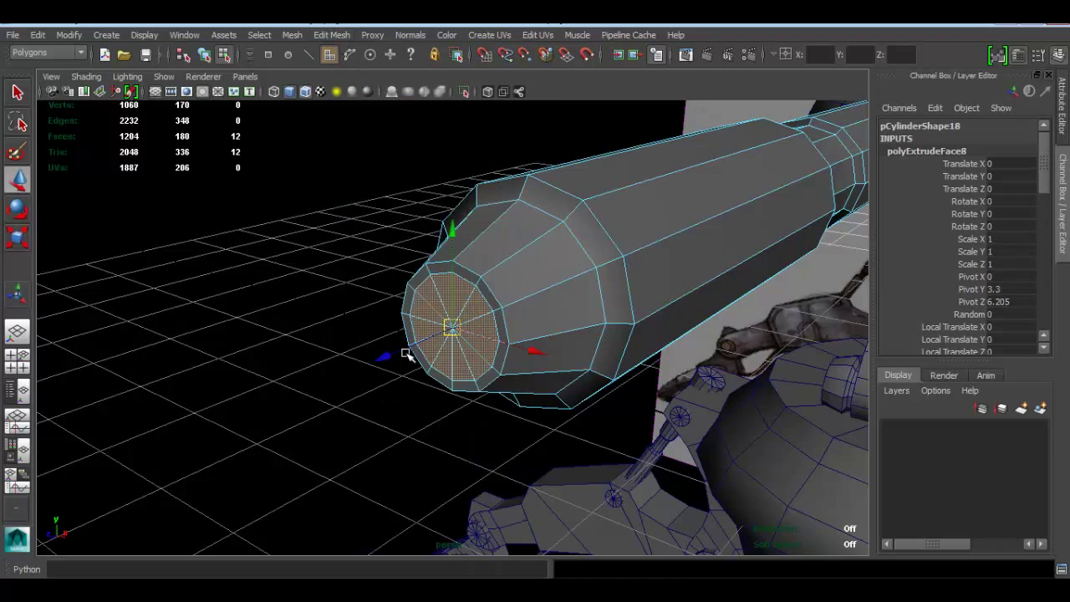
{"action": "mouse_move", "coordinate": [407, 353]}
{"action": "left_mouse_down"}
{"action": "mouse_move", "coordinate": [394, 351]}
{"action": "mouse_move", "coordinate": [416, 349]}
{"action": "left_mouse_up"}
{"action": "left_click", "coordinate": [452, 589]}
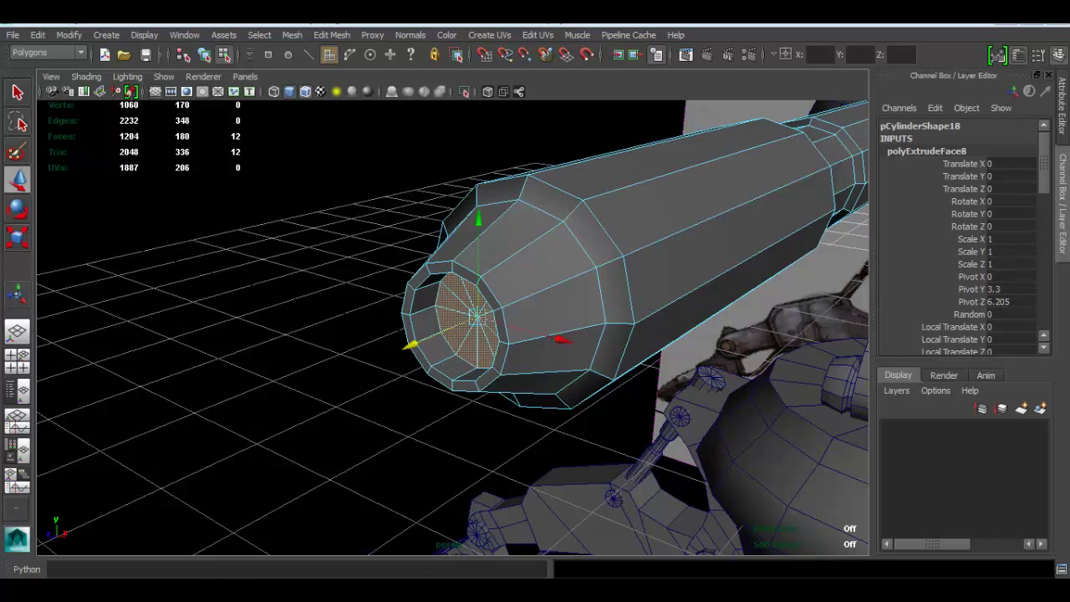
{"action": "left_click", "coordinate": [452, 590]}
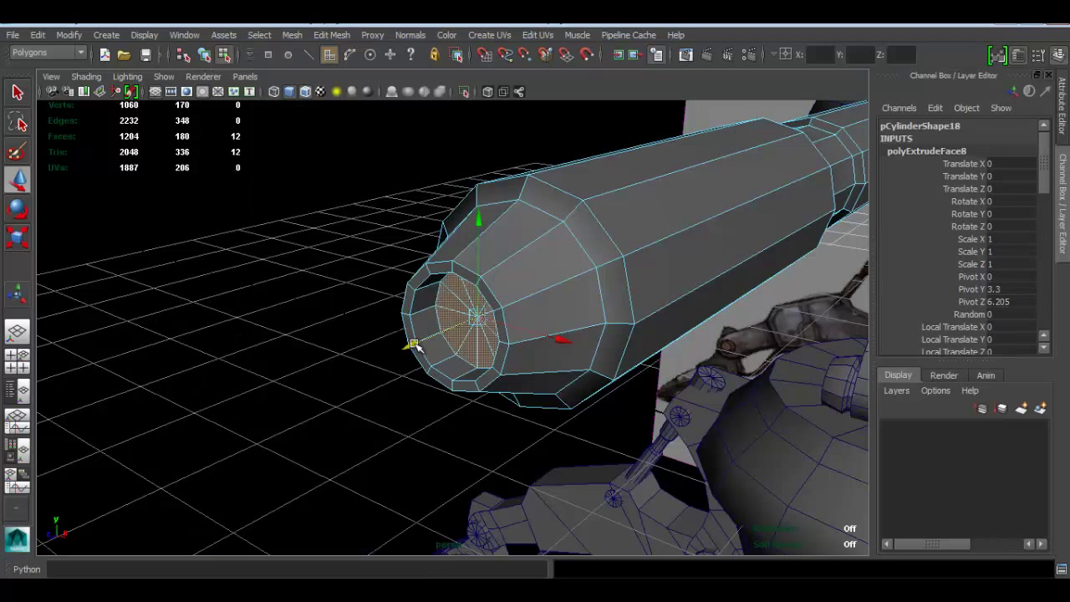
{"action": "left_click_drag", "start_coordinate": [415, 345], "coordinate": [434, 335]}
{"action": "right_click_drag", "start_coordinate": [733, 144], "coordinate": [769, 104]}
{"action": "scroll", "coordinate": [360, 270], "scroll_direction": "down", "scroll_amount": 5}
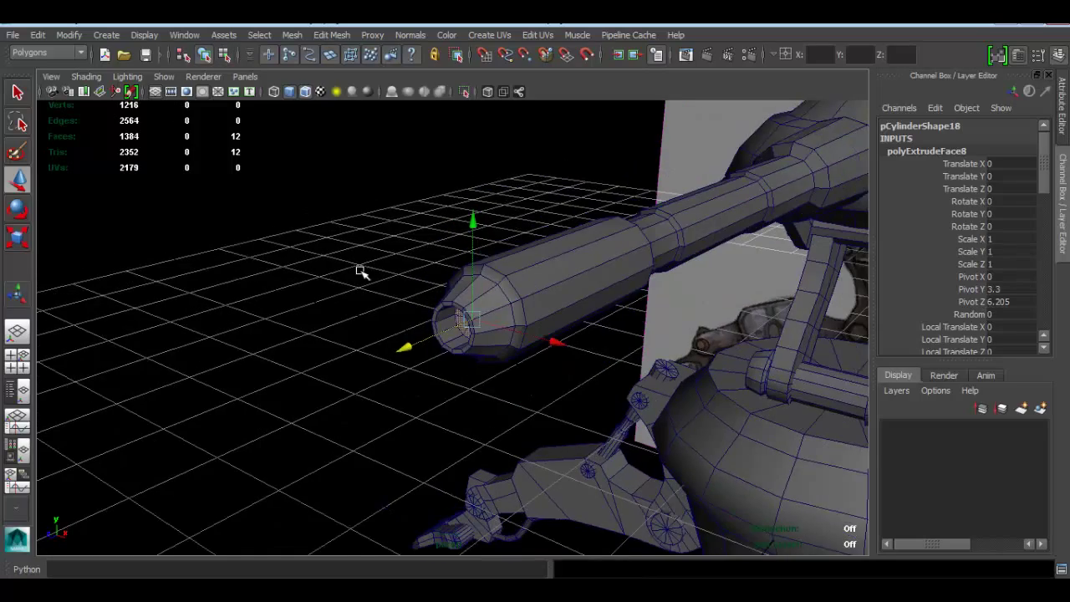
{"action": "left_click", "coordinate": [361, 270]}
- Move the whole barrel back along Z into the turret head, to a Translate Z of 2.803
{"action": "scroll", "coordinate": [577, 281], "scroll_direction": "down", "scroll_amount": 5}
{"action": "left_click_drag", "start_coordinate": [665, 323], "coordinate": [621, 320], "text": "alt"}
{"action": "middle_click_drag", "start_coordinate": [621, 320], "coordinate": [505, 289], "text": "alt"}
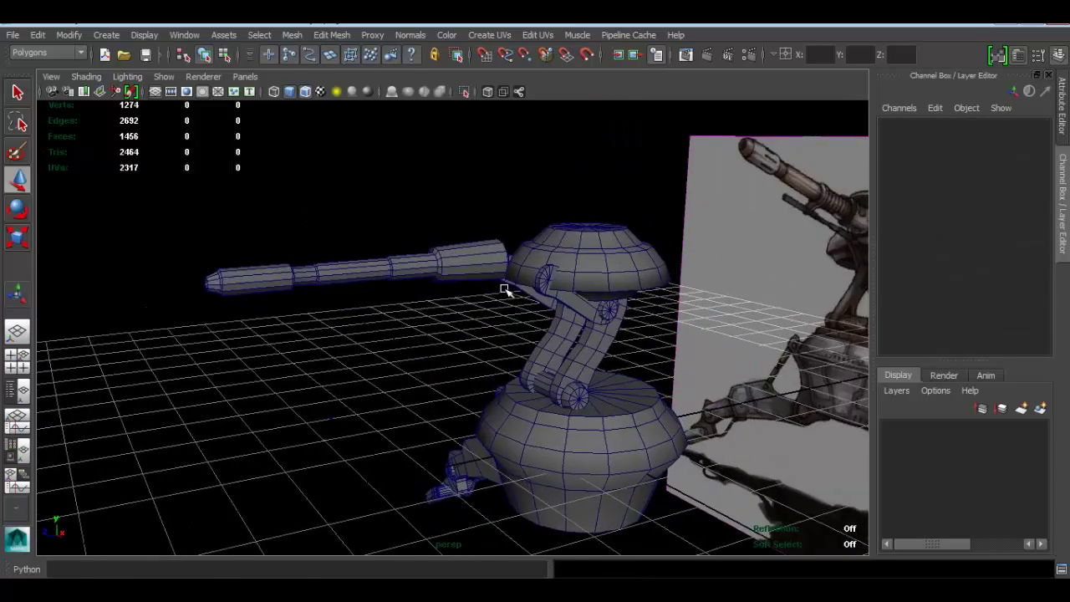
{"action": "scroll", "coordinate": [505, 289], "scroll_direction": "down", "scroll_amount": 2}
{"action": "left_click", "coordinate": [434, 278]}
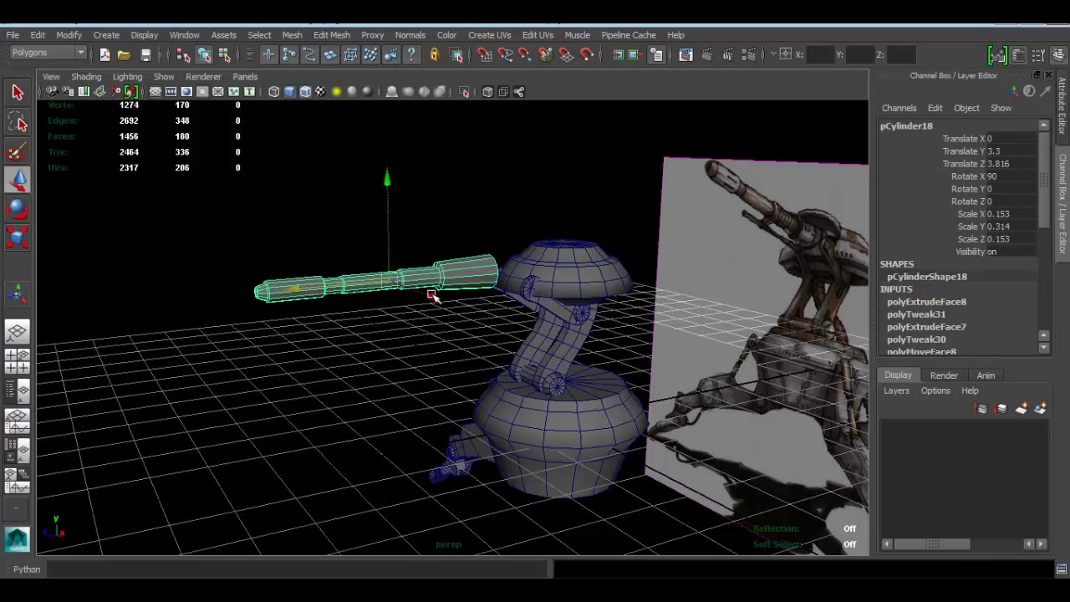
{"action": "key", "text": "f"}
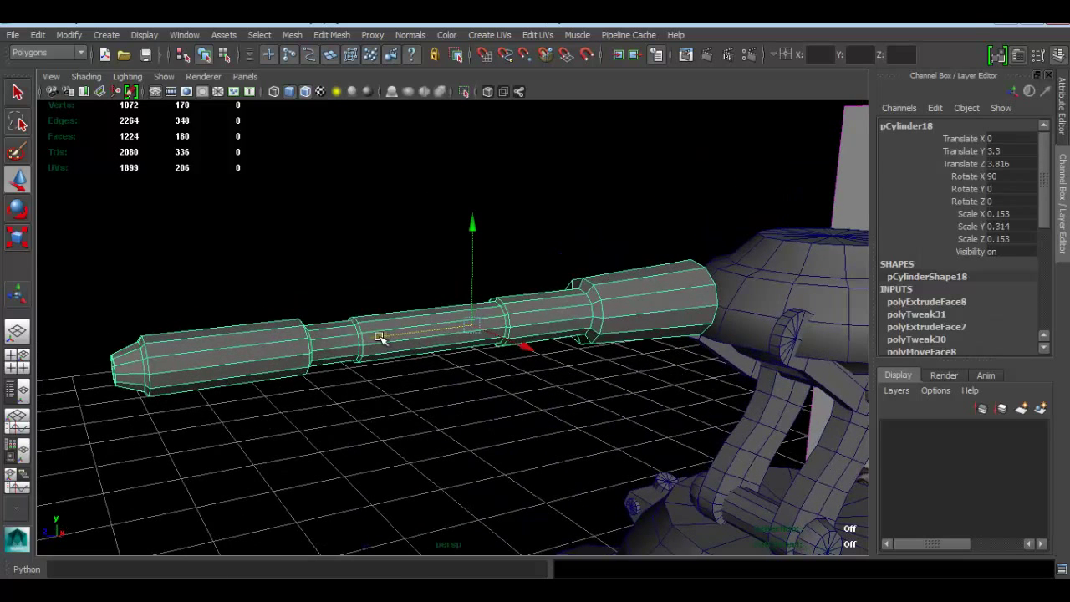
{"action": "left_click_drag", "start_coordinate": [382, 337], "coordinate": [470, 310]}
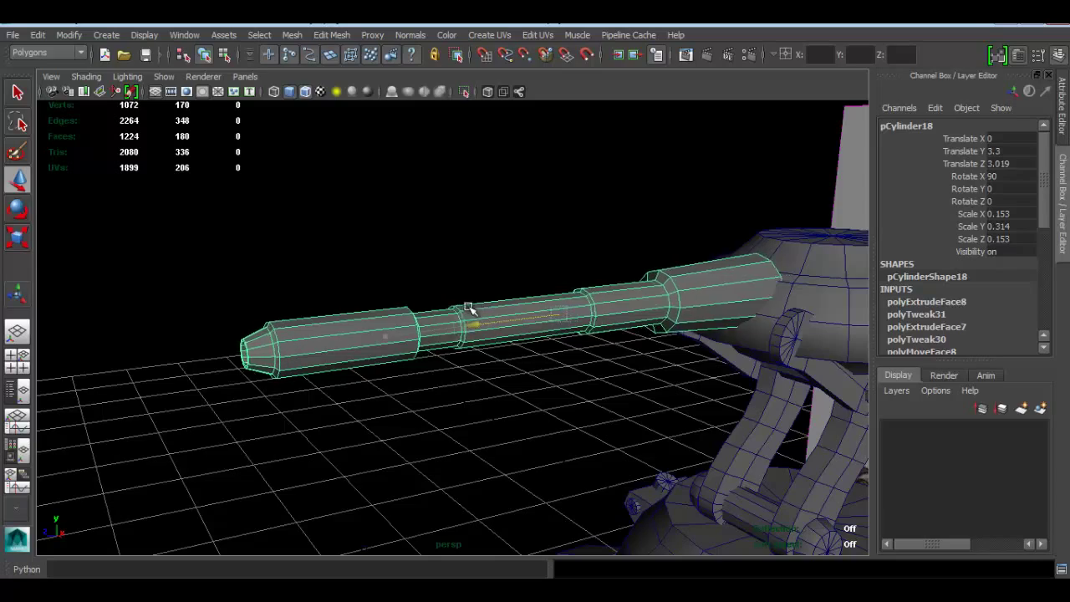
{"action": "right_click_drag", "start_coordinate": [471, 311], "coordinate": [553, 339], "text": "alt"}
{"action": "left_click_drag", "start_coordinate": [553, 338], "coordinate": [513, 332], "text": "alt"}
{"action": "left_click_drag", "start_coordinate": [377, 328], "coordinate": [422, 326]}
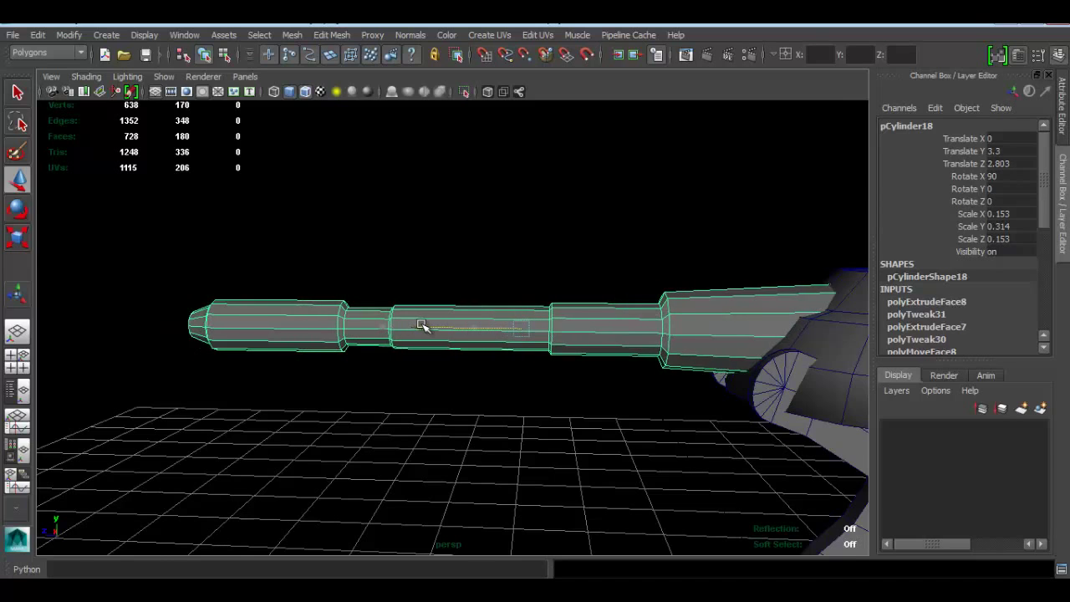
- Examine the barrel's length and proportions on the turret from several angles beside the reference image
{"action": "left_click_drag", "start_coordinate": [608, 351], "coordinate": [684, 325], "text": "alt"}
{"action": "left_click", "coordinate": [420, 237]}
{"action": "scroll", "coordinate": [420, 236], "scroll_direction": "down", "scroll_amount": 5}
{"action": "middle_click_drag", "start_coordinate": [574, 373], "coordinate": [568, 278], "text": "alt"}
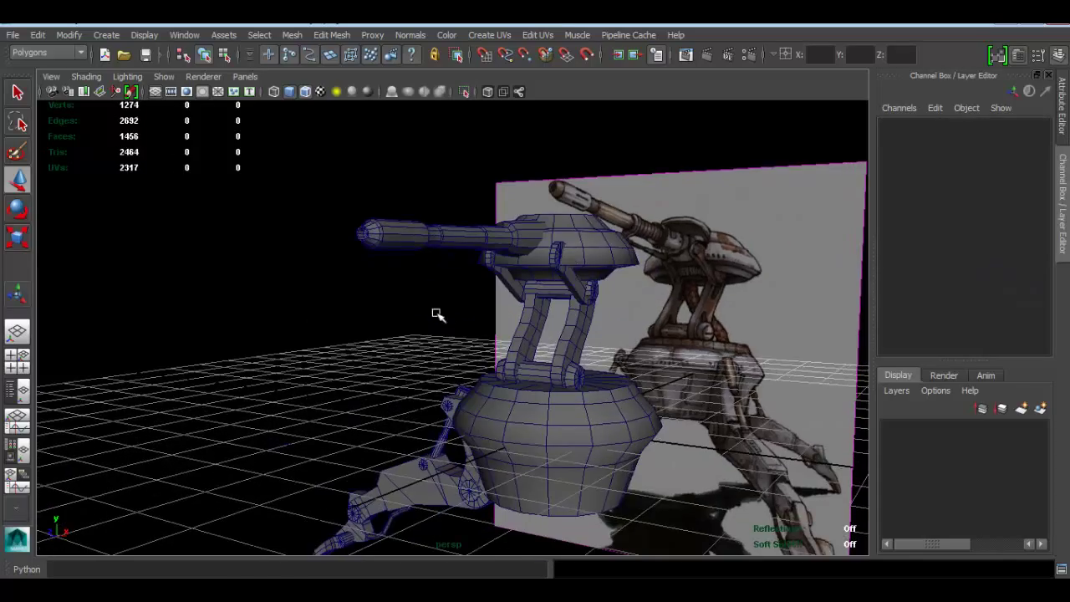
{"action": "left_click_drag", "start_coordinate": [437, 315], "coordinate": [530, 313], "text": "alt"}
{"action": "middle_click_drag", "start_coordinate": [530, 313], "coordinate": [610, 305], "text": "alt"}
{"action": "left_click_drag", "start_coordinate": [650, 320], "coordinate": [547, 320], "text": "alt"}
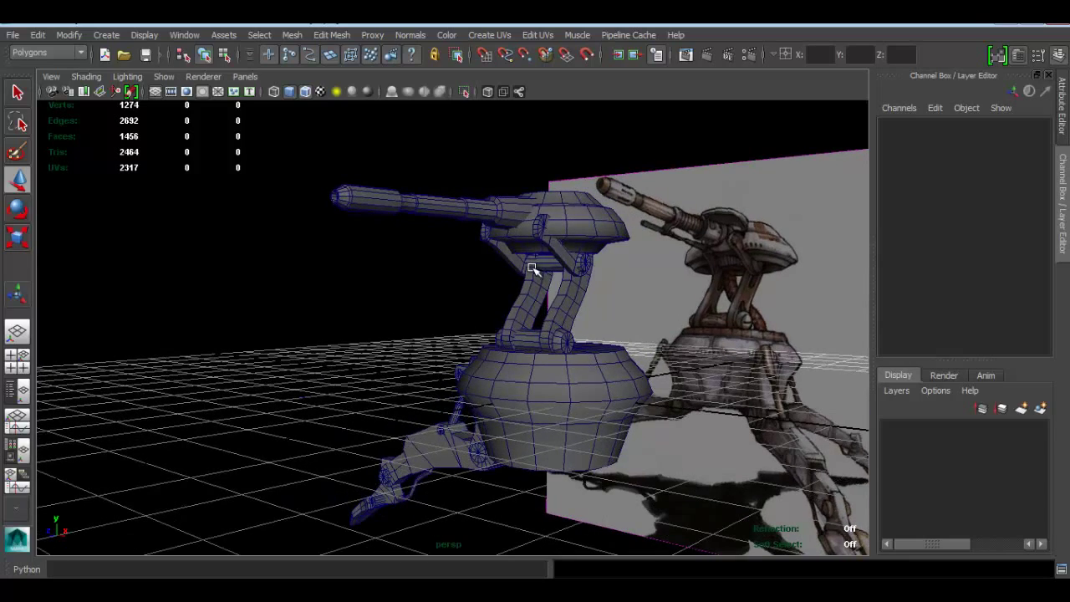
{"action": "middle_click_drag", "start_coordinate": [531, 275], "coordinate": [515, 369], "text": "alt"}
{"action": "scroll", "coordinate": [493, 310], "scroll_direction": "up", "scroll_amount": 4}
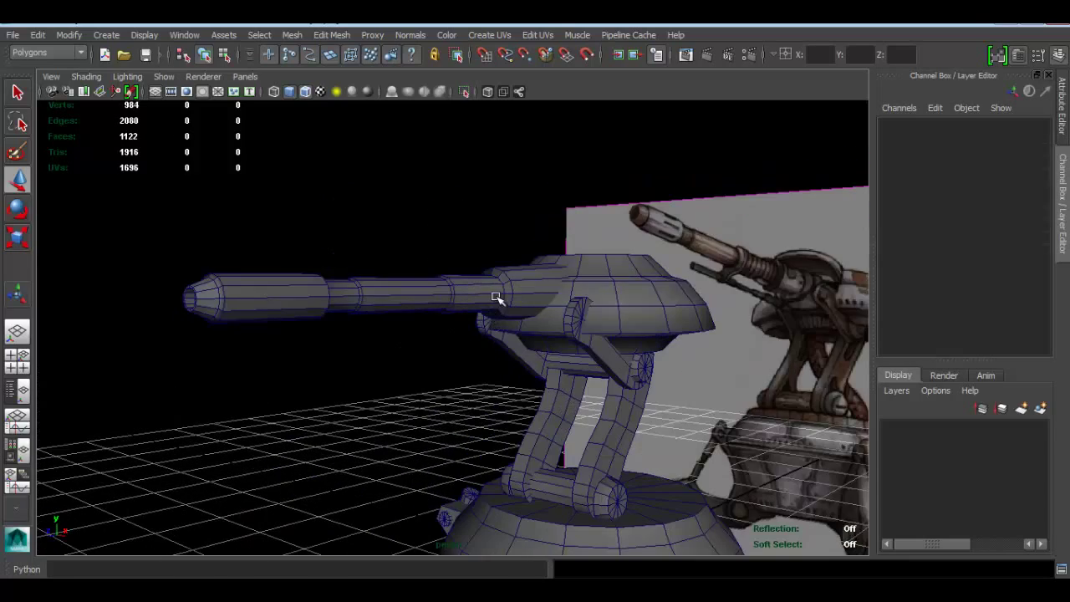
- Scale the barrel down uniformly to 0.131, 0.269, 0.131 and move it back into the turret head to Translate Z 2.54
{"action": "left_click", "coordinate": [496, 298]}
{"action": "key", "text": "r"}
{"action": "left_click_drag", "start_coordinate": [426, 299], "coordinate": [402, 306]}
{"action": "key", "text": "w"}
{"action": "left_click_drag", "start_coordinate": [220, 317], "coordinate": [241, 307]}
{"action": "left_click_drag", "start_coordinate": [378, 286], "coordinate": [400, 283], "text": "alt"}
{"action": "left_click_drag", "start_coordinate": [509, 297], "coordinate": [466, 324], "text": "alt"}
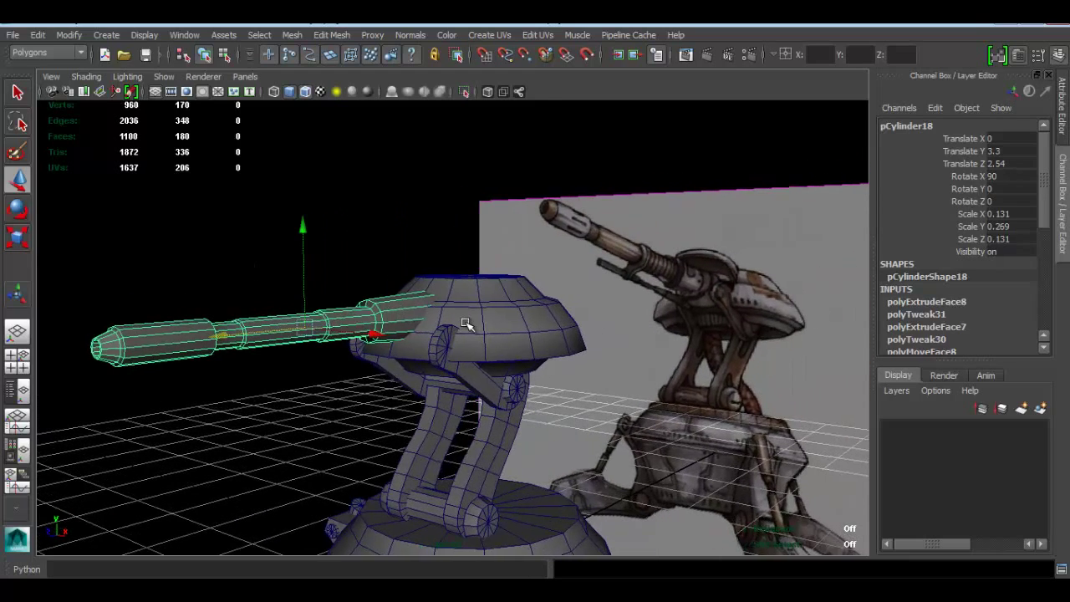
{"action": "left_click", "coordinate": [415, 268]}
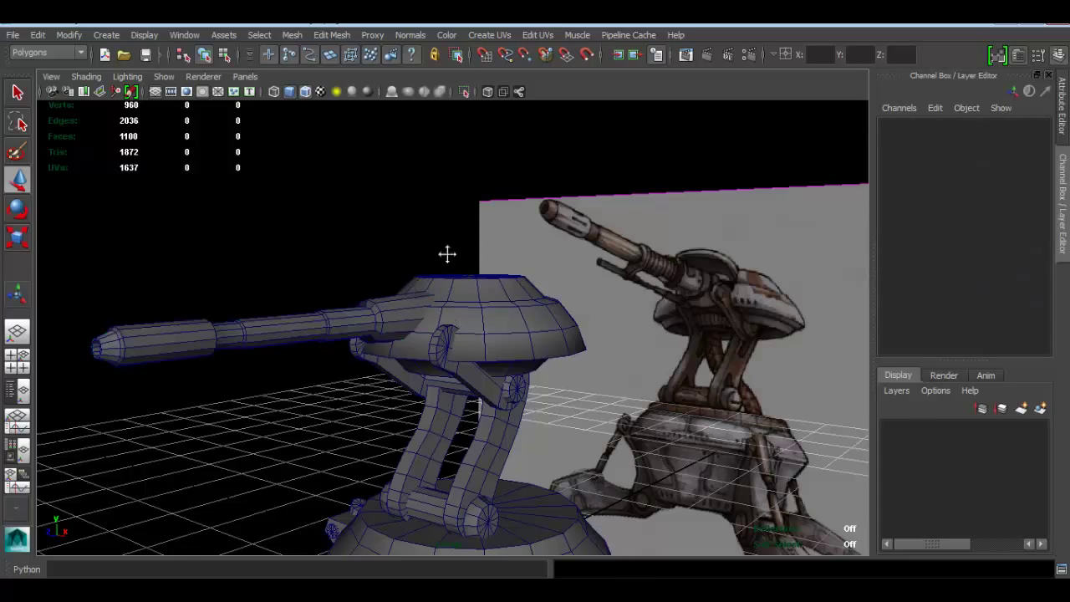
{"action": "middle_click_drag", "start_coordinate": [448, 255], "coordinate": [443, 270], "text": "alt"}
{"action": "scroll", "coordinate": [442, 270], "scroll_direction": "down", "scroll_amount": 5}
{"action": "left_click_drag", "start_coordinate": [462, 343], "coordinate": [652, 318], "text": "alt"}
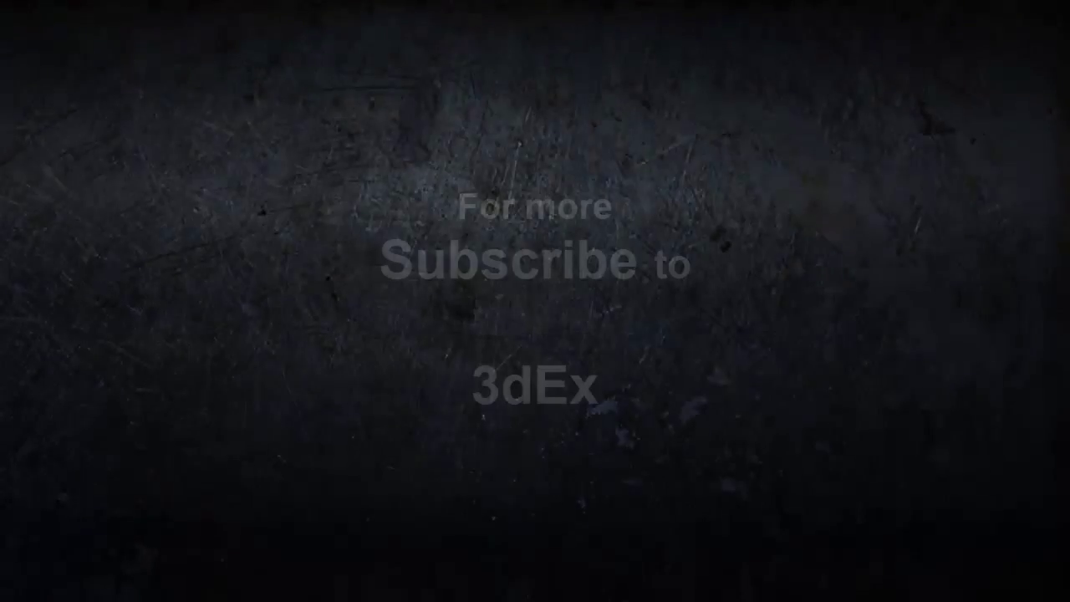